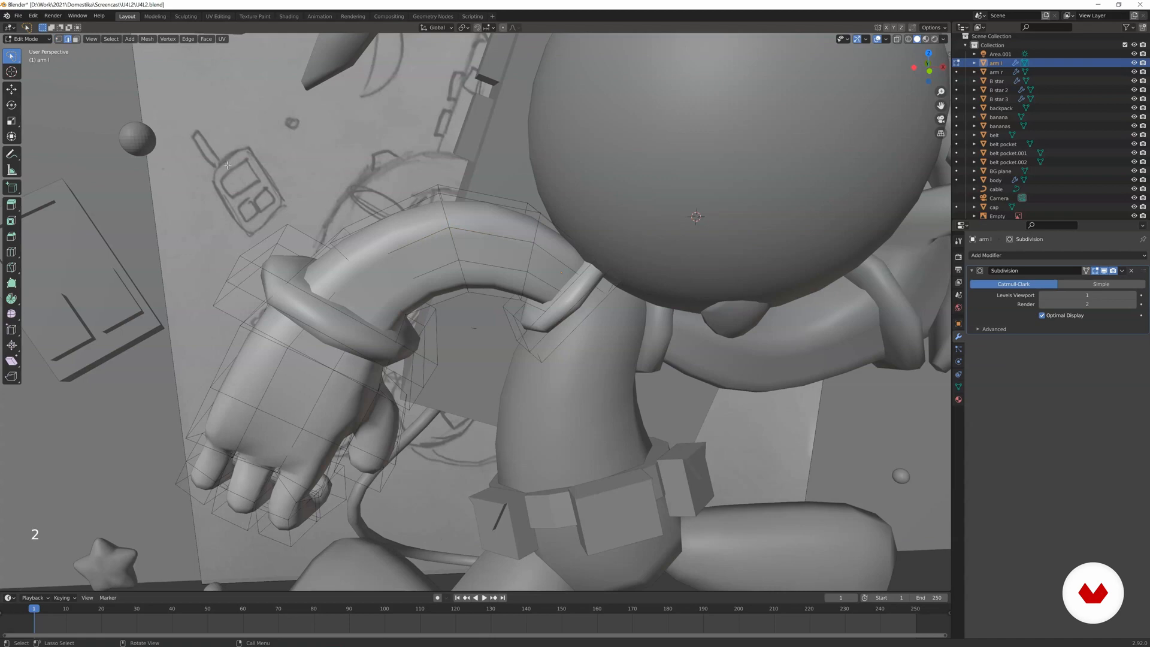
Select the lengthwise edge loops of the arm l upper arm and widen them along the global Y axis.
left_click(417, 238, "alt")
middle_click_drag(417, 239, 455, 248)
left_click(458, 275, "alt+shift")
middle_click_drag(458, 275, 487, 277)
key("s")
key("y")
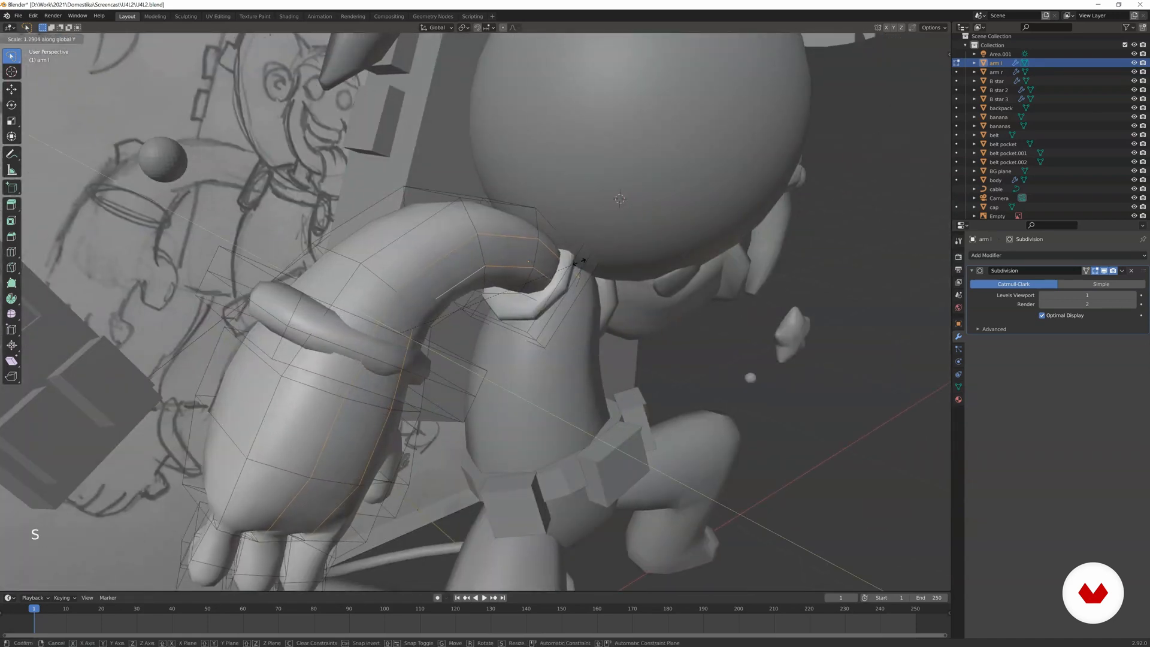
left_click(584, 259)
key("Tab")
Edit the arm r mesh and scale the lengthwise edge loops of its upper arm along the global Y axis.
middle_click_drag(480, 318, 592, 351)
scroll(421, 308, "down", 2)
scroll(422, 308, "down", 1)
left_click(560, 333)
key("Tab")
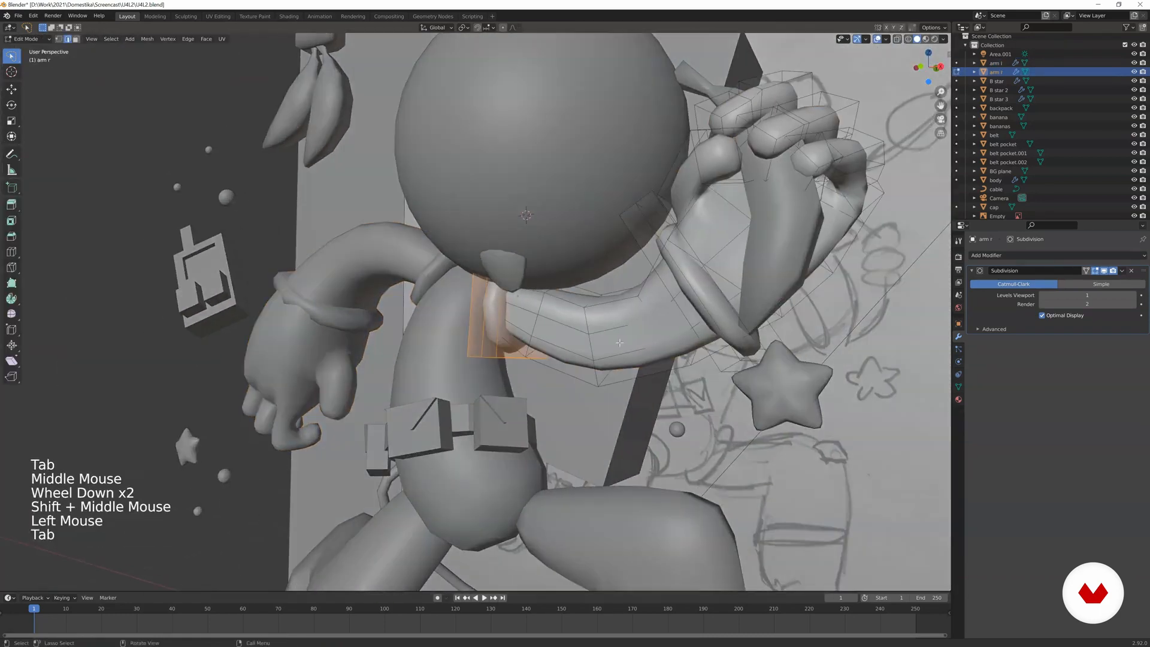
scroll(588, 339, "up", 2)
key("2")
left_click(607, 329, "alt")
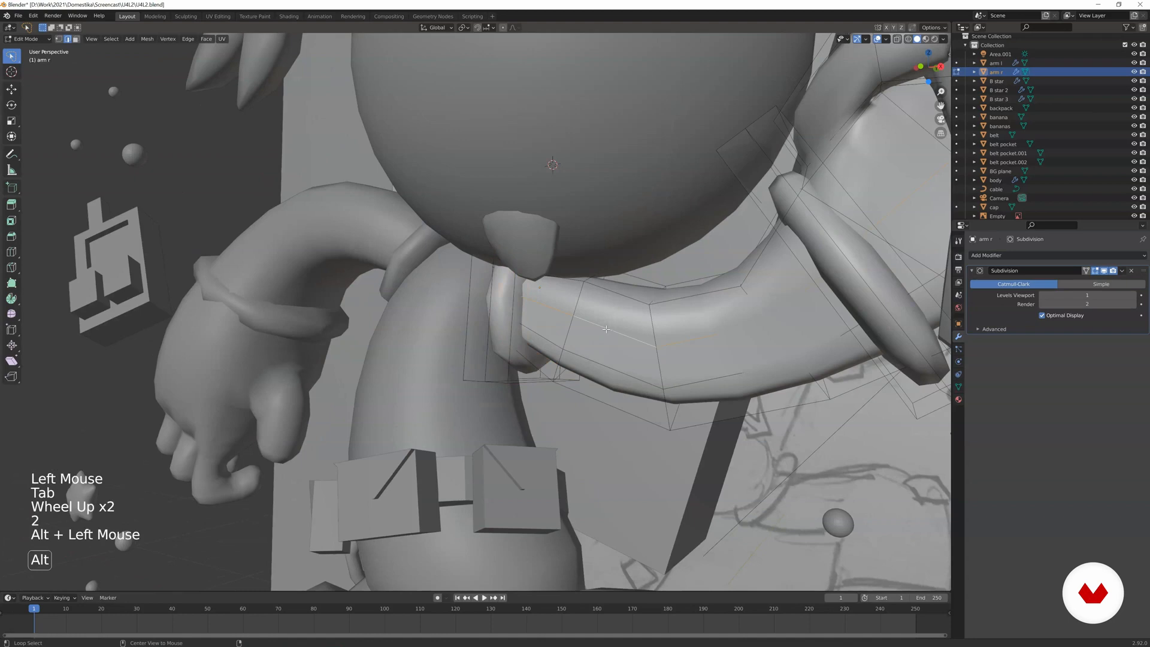
left_click(591, 358, "alt")
left_click(602, 335, "alt+shift")
middle_click_drag(602, 336, 644, 349)
key("s")
key("y")
left_click(644, 350)
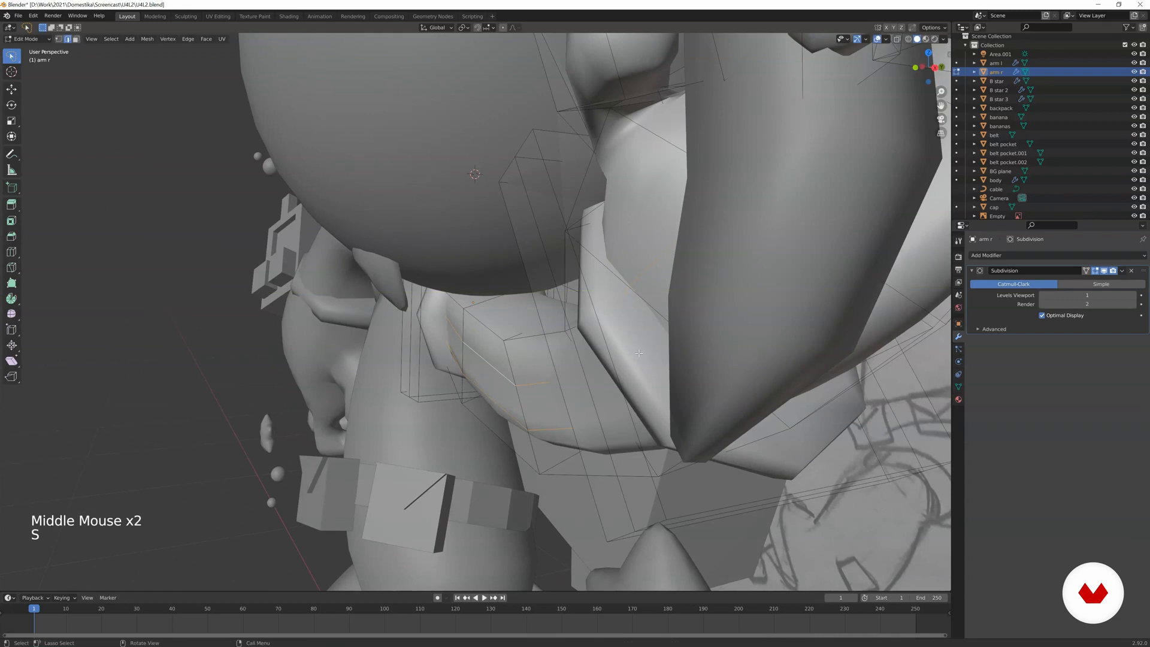
Widen the selected arm r edges further along the global Y axis and return to Object Mode.
key("s")
key("y")
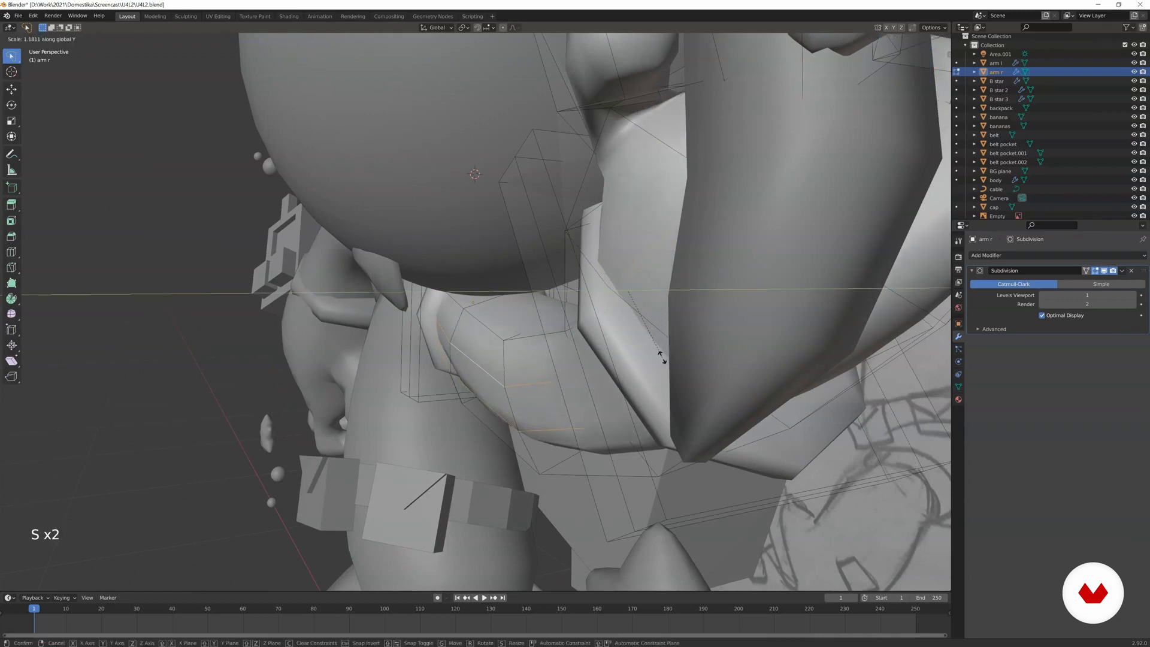
left_click(664, 356)
key("Tab")
scroll(547, 334, "down", 4)
middle_click_drag(546, 334, 697, 344)
scroll(549, 317, "up", 2)
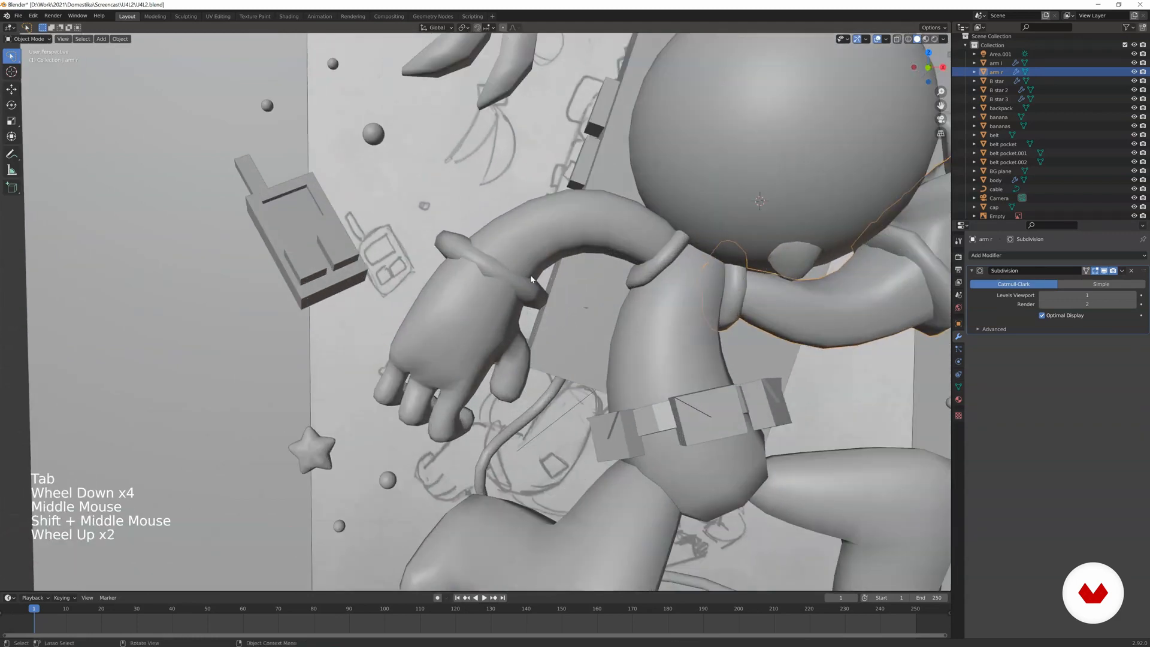
Edit arm l, select its whole linked wrist cuff and scale the cuff along the global Y axis.
middle_click_drag(531, 279, 490, 275)
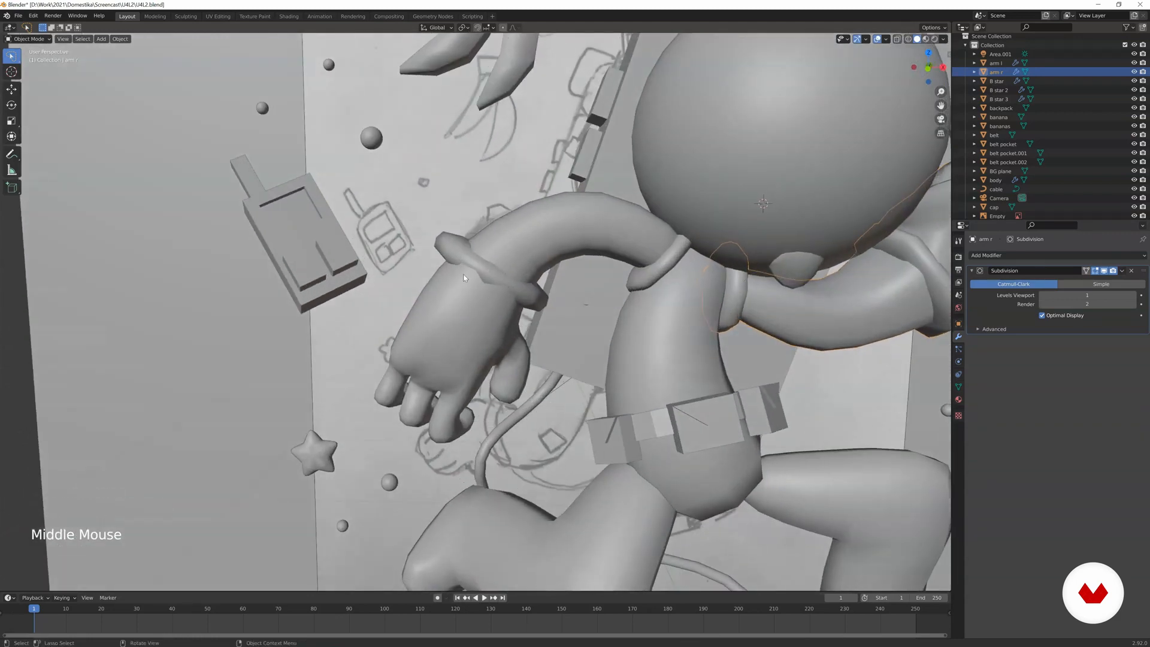
middle_click_drag(488, 264, 448, 288)
key("Tab")
key("Tab")
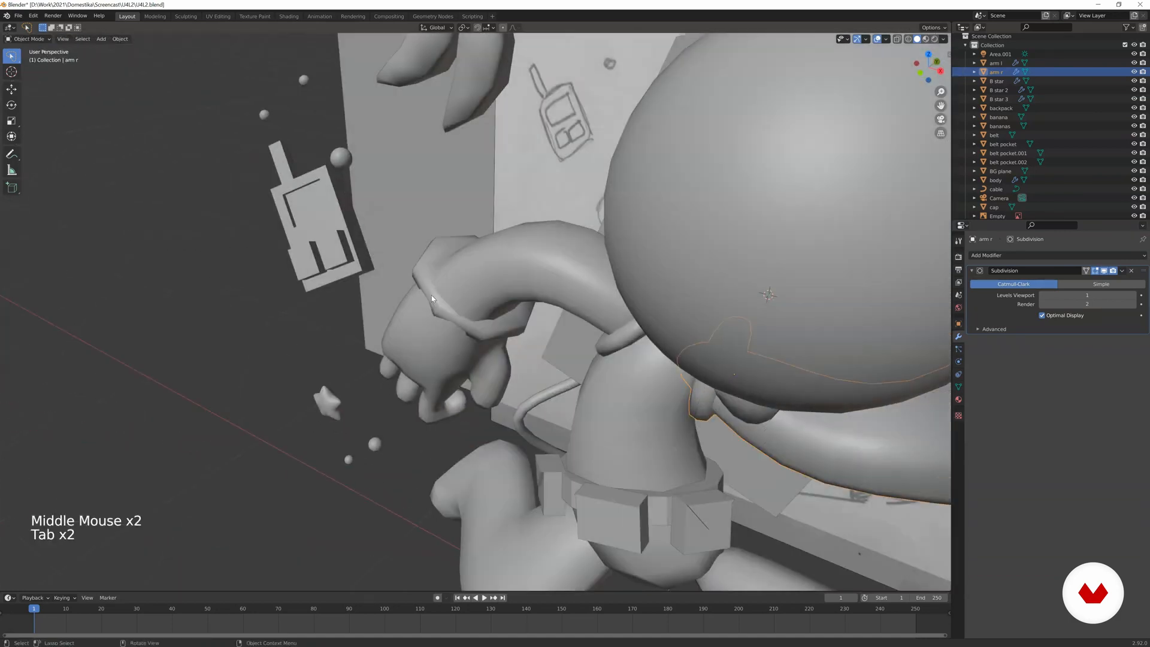
left_click(447, 285)
key("Tab")
scroll(447, 280, "up", 2)
key("a")
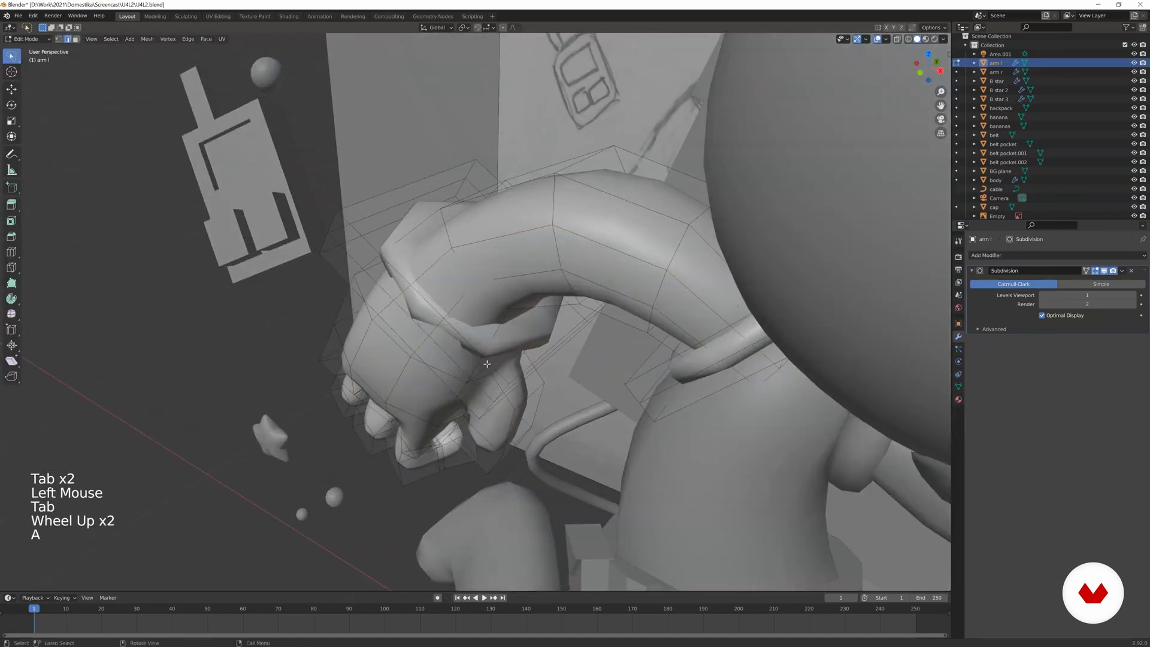
key("l")
middle_click(544, 358)
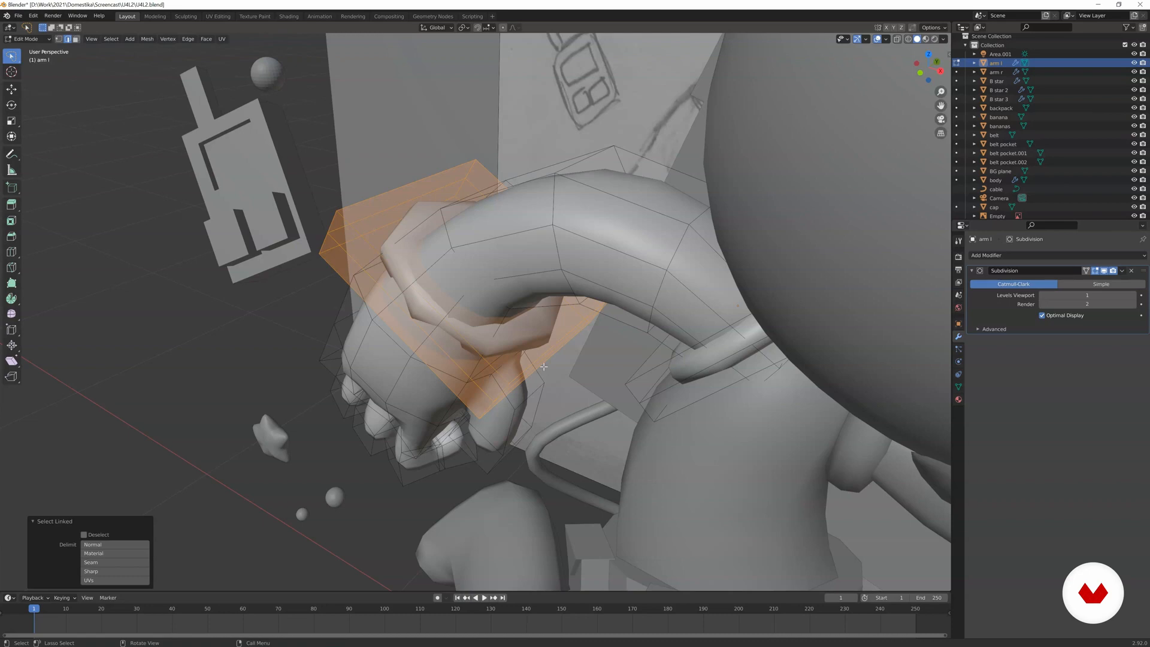
key("s")
key("y")
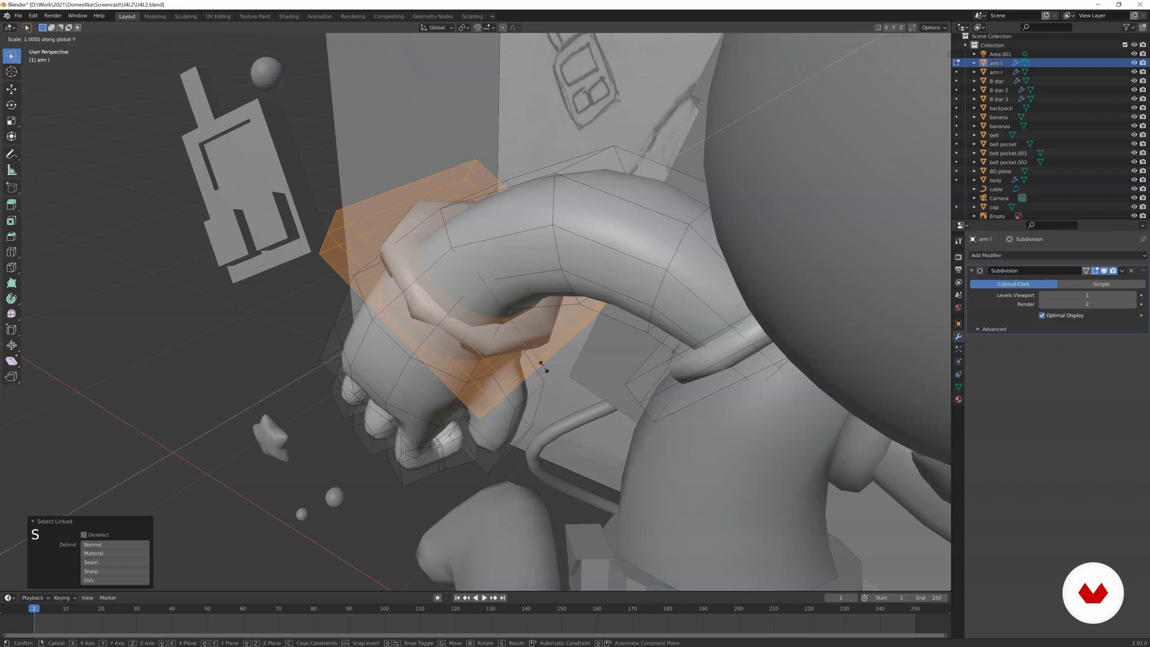
left_click(565, 369)
Move the wrist cuff of arm l into place around the wrist and return to Object Mode.
middle_click_drag(565, 369, 461, 287)
key("g")
left_click(571, 302)
key("Tab")
scroll(571, 302, "down", 3)
scroll(562, 340, "down", 1)
scroll(577, 324, "up", 1)
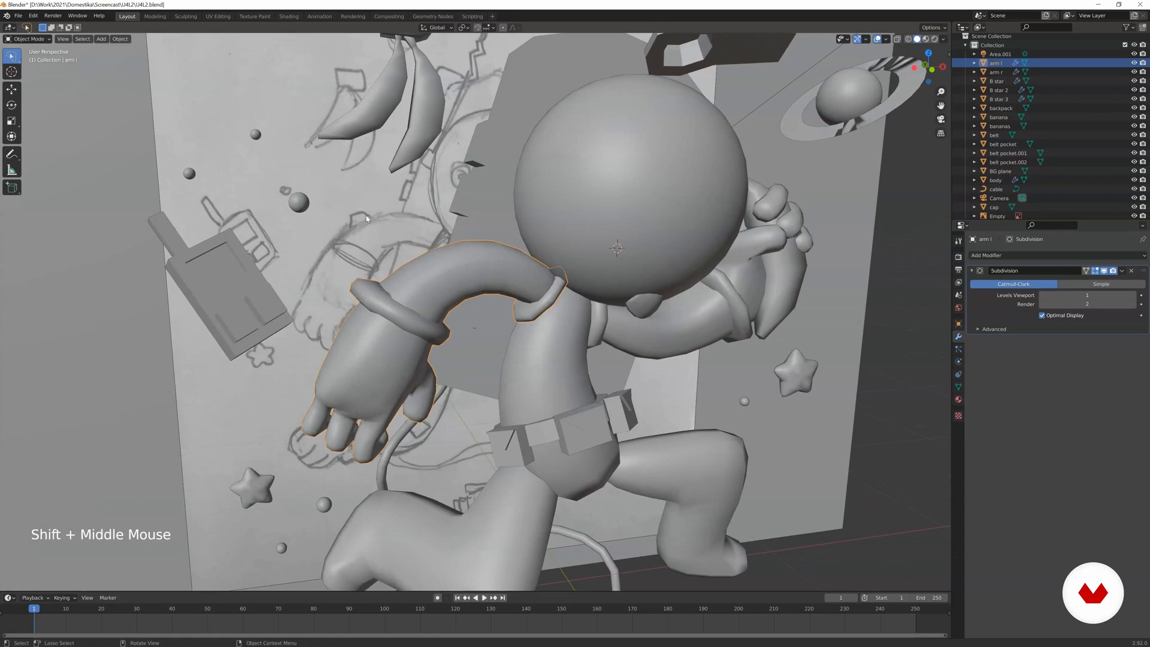
Enter Edit Mode on arm l and place the 3D cursor on the upper surface of its sleeve.
middle_click_drag(373, 230, 478, 350, "shift")
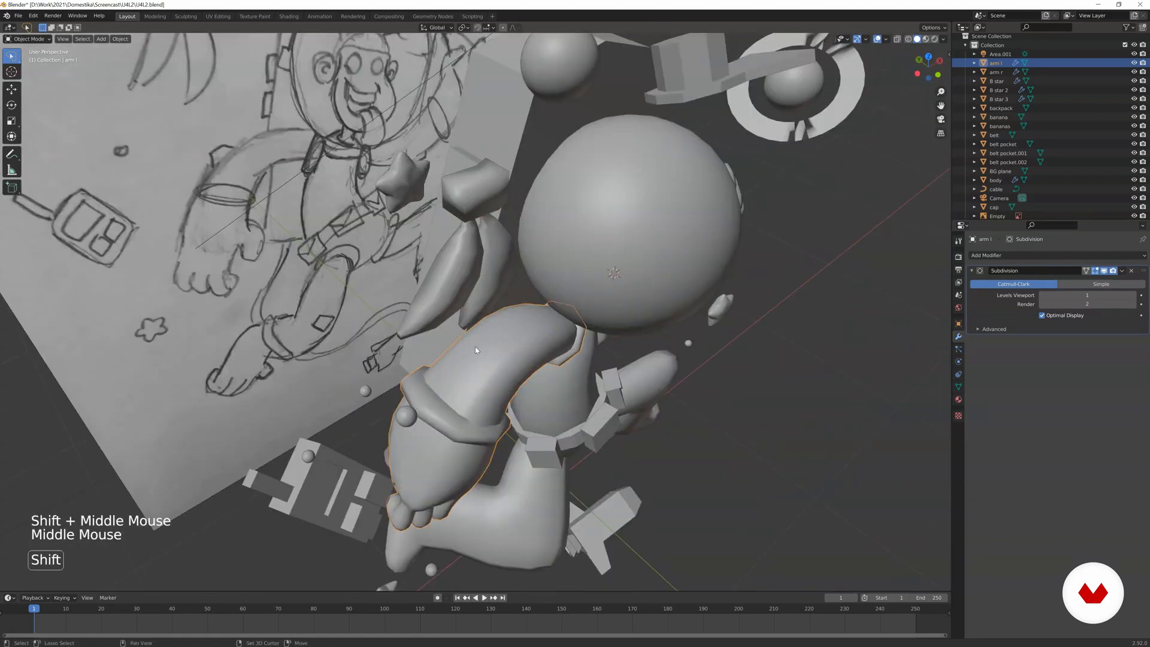
left_click(476, 349)
left_click(474, 354)
key("Tab")
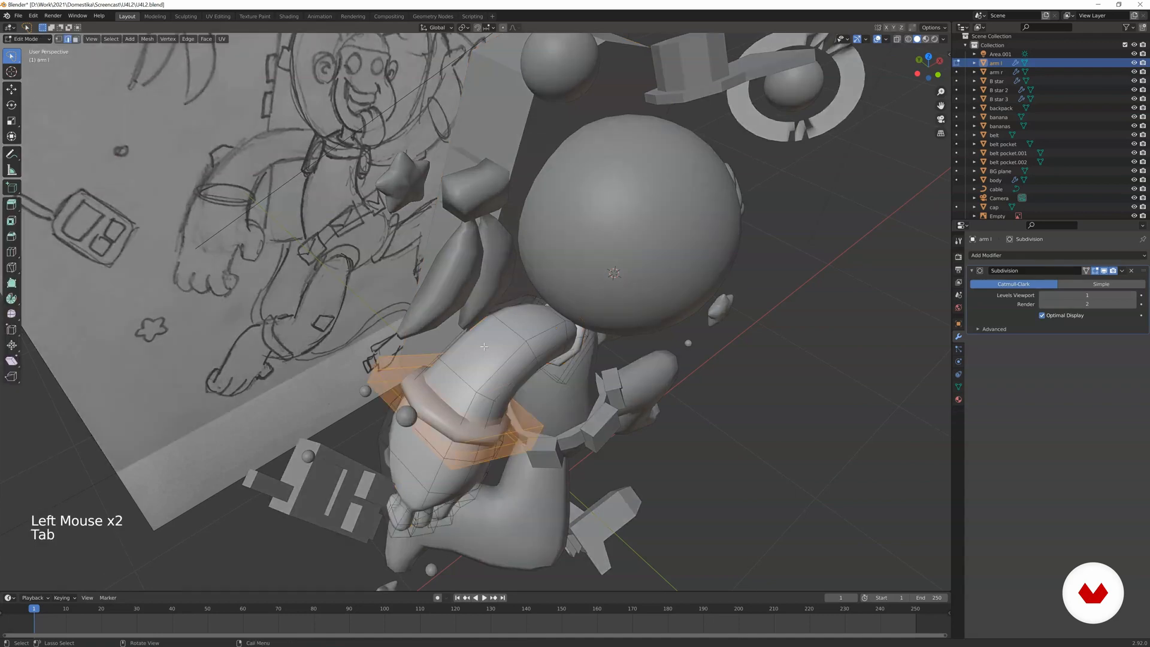
right_click(471, 349, "shift")
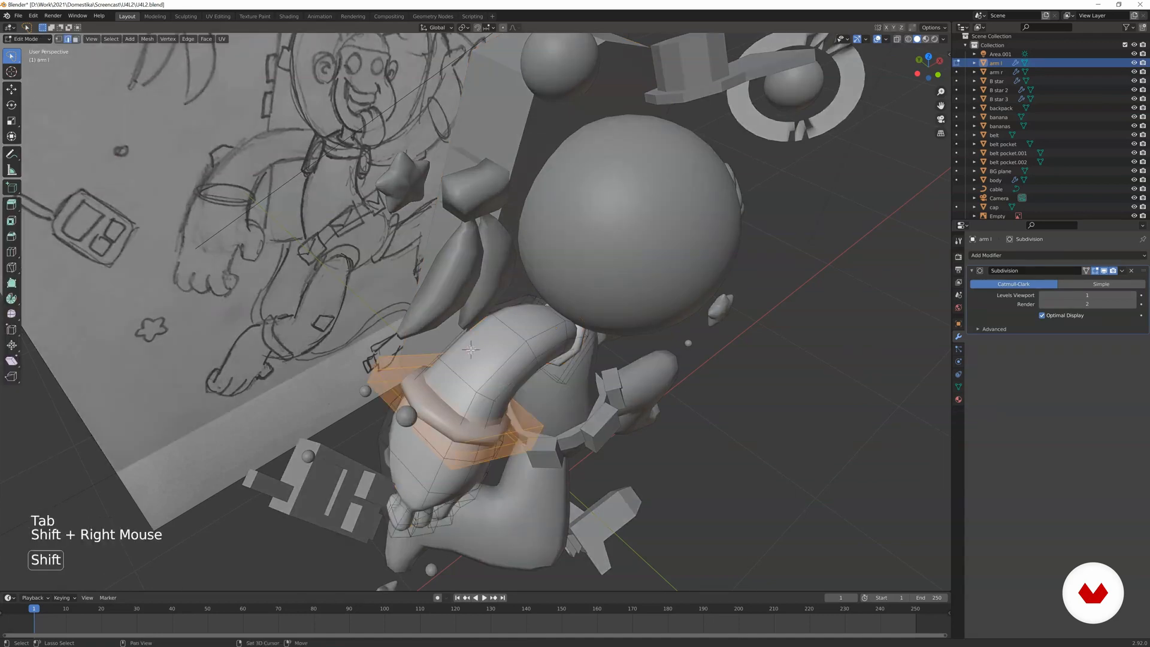
right_click_drag(471, 349, 480, 353, "shift")
middle_click_drag(477, 351, 457, 331)
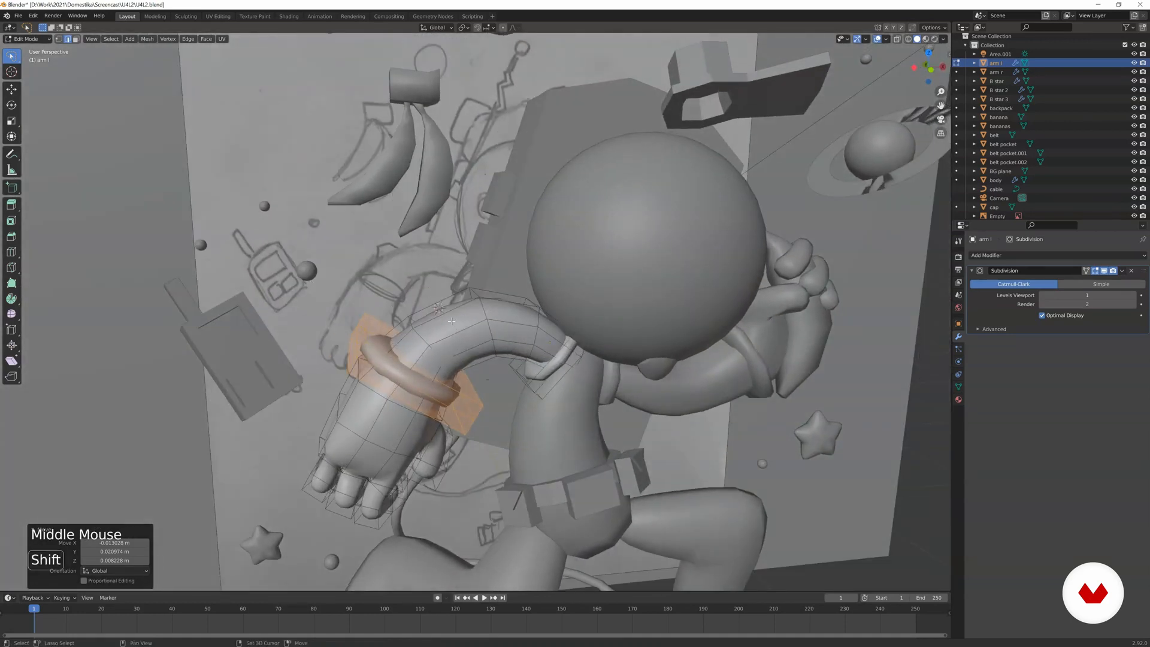
Add a cube at the 3D cursor within the arm l mesh and scale it down to a small block.
key("shift+a")
left_click(455, 331)
key("s")
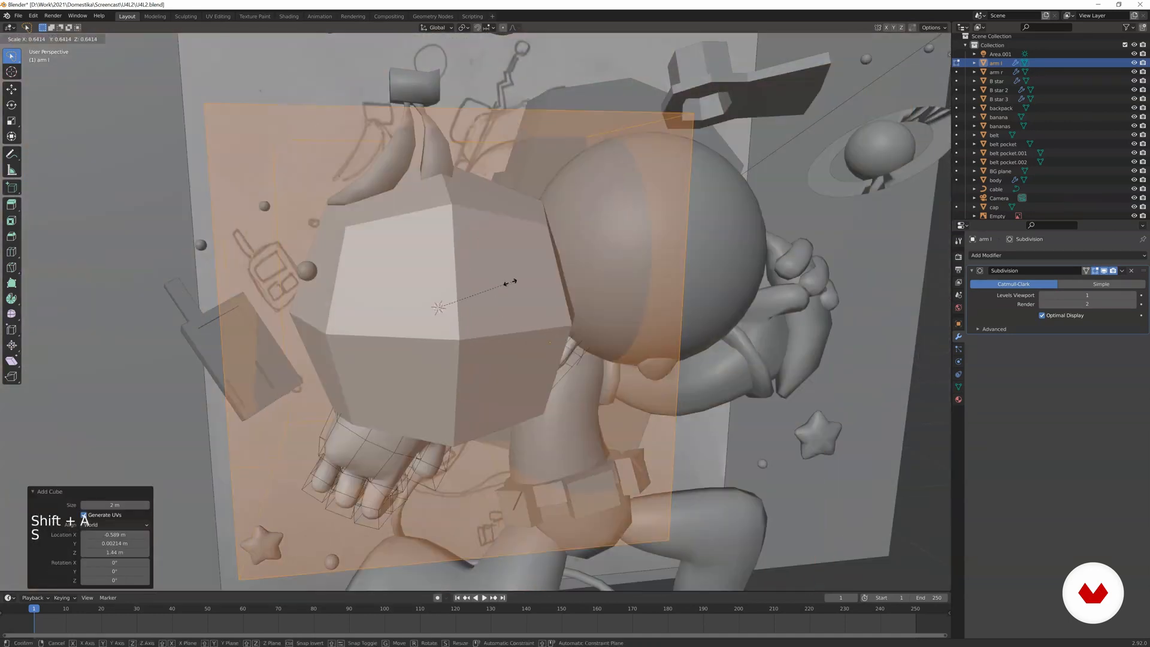
left_click(462, 296)
key("s")
left_click(478, 301)
Rotate and reposition the small block on the sleeve of arm l and scale it uniformly to 0.667.
key("r")
left_click(476, 297)
key("g")
left_click(475, 290)
key("s")
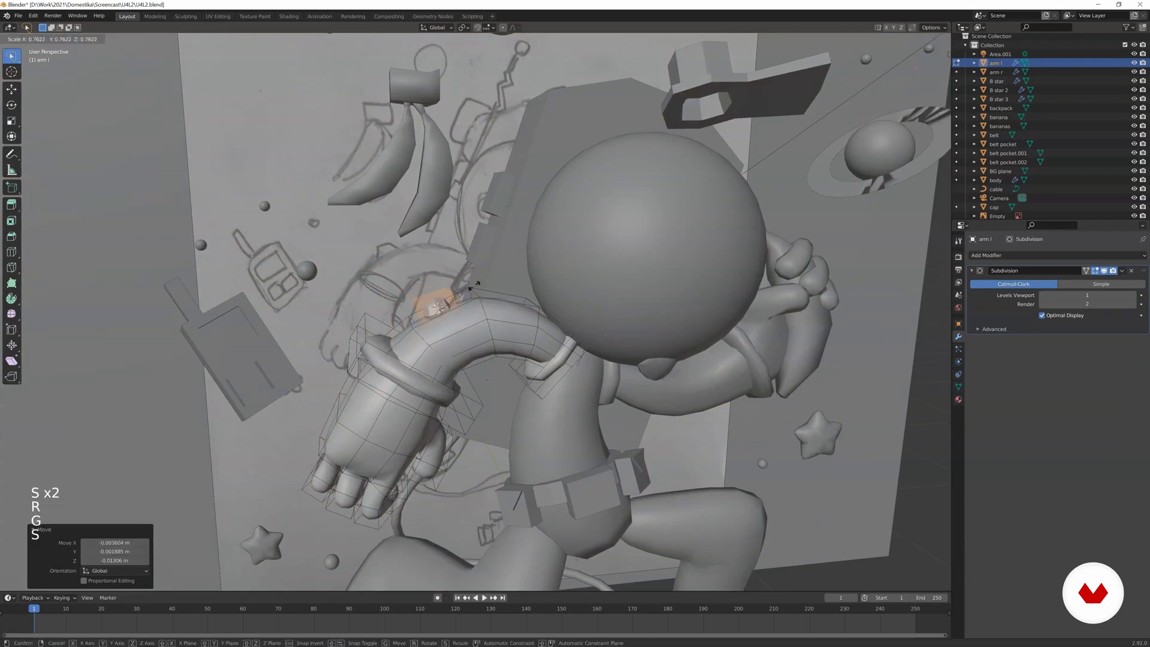
left_click(471, 288)
Apply Shade Smooth to the small block on the arm l sleeve.
scroll(470, 288, "up", 4)
middle_click_drag(395, 281, 403, 264, "shift")
scroll(404, 264, "up", 1)
key("z")
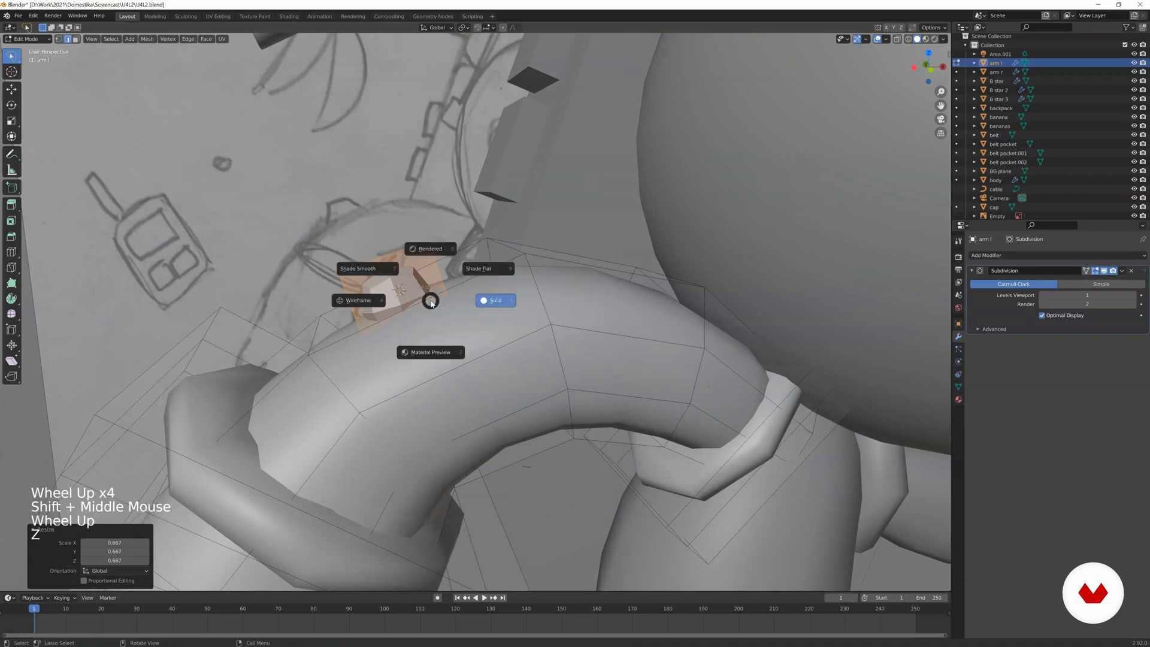
left_click(387, 269)
middle_click_drag(396, 276, 415, 280)
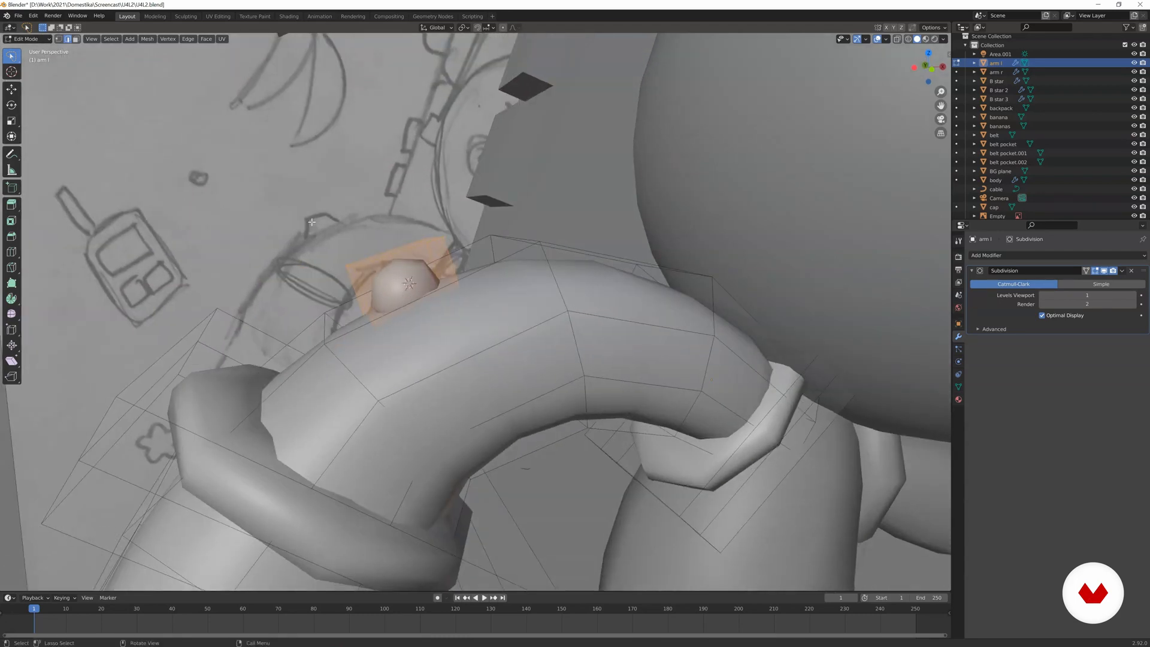
Add a loop cut around the small block and slide it toward the block's upper end.
key("ctrl+r")
left_click(355, 277)
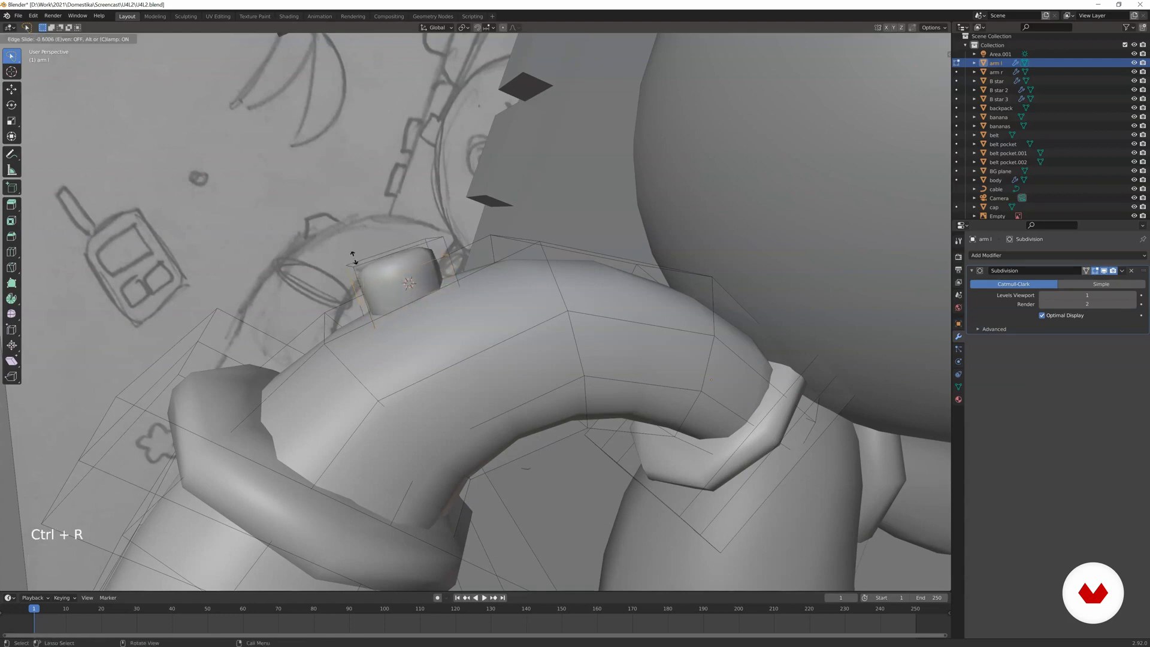
left_click(353, 258)
middle_click_drag(354, 262, 323, 269)
Select the block's top face and scale it uniformly to 0.451.
left_click(75, 39)
left_click(417, 260)
key("s")
left_click(476, 257)
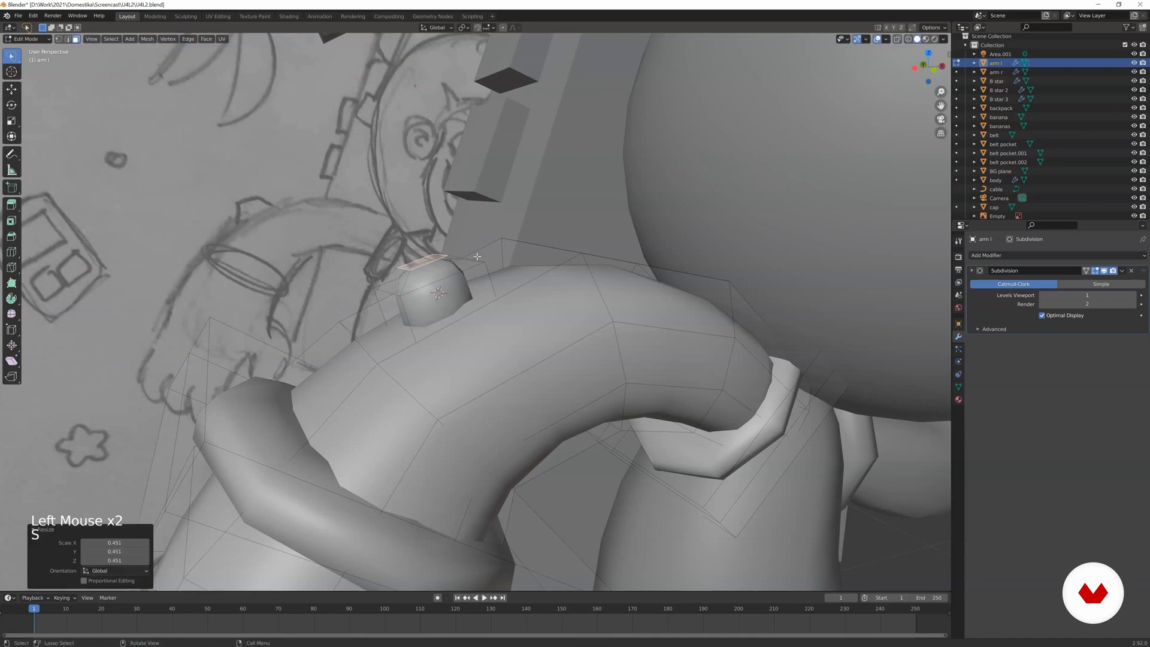
Select the edge loop below the block's top face and scale it.
key("2")
left_click(452, 271, "alt")
key("s")
left_click(469, 273)
Select the block's upper face loop, lower it along the global Z axis, scale it and return to Object Mode.
key("3")
left_click(454, 269, "alt")
key("g")
key("z")
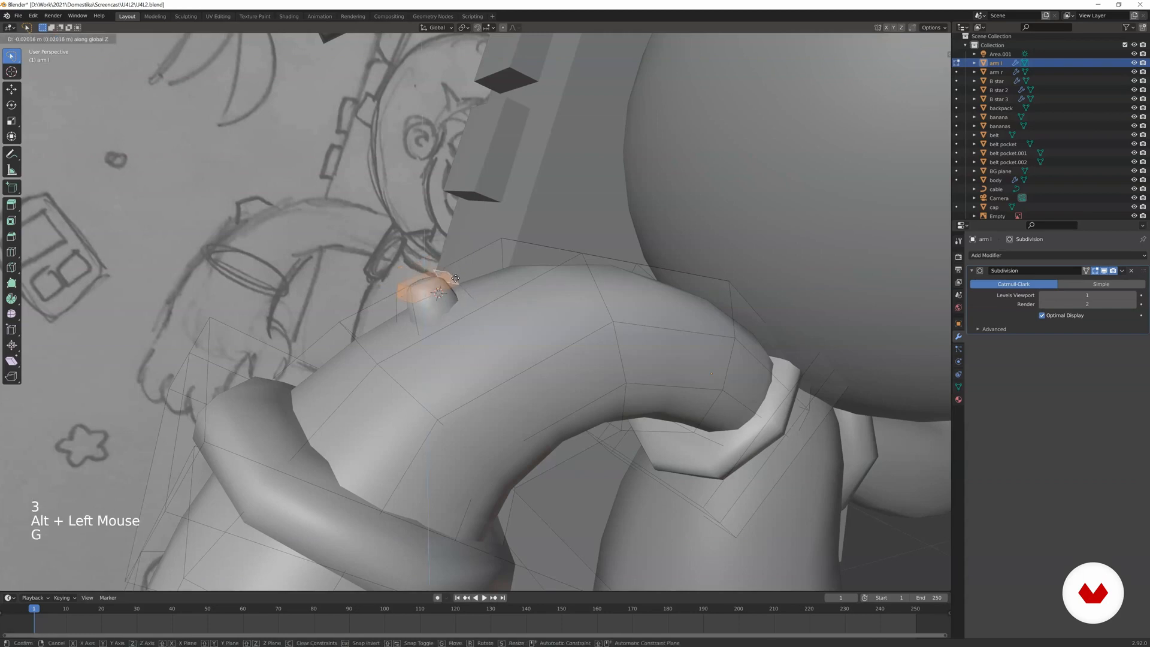
left_click(456, 278)
key("s")
left_click(462, 271)
scroll(462, 271, "down", 3)
key("Tab")
middle_click_drag(462, 271, 396, 283)
Edit arm l again and slide the block's upper edge loop by a factor of about -0.52.
key("Tab")
scroll(392, 281, "up", 3)
key("2")
left_click(362, 269, "alt")
key("g")
key("g")
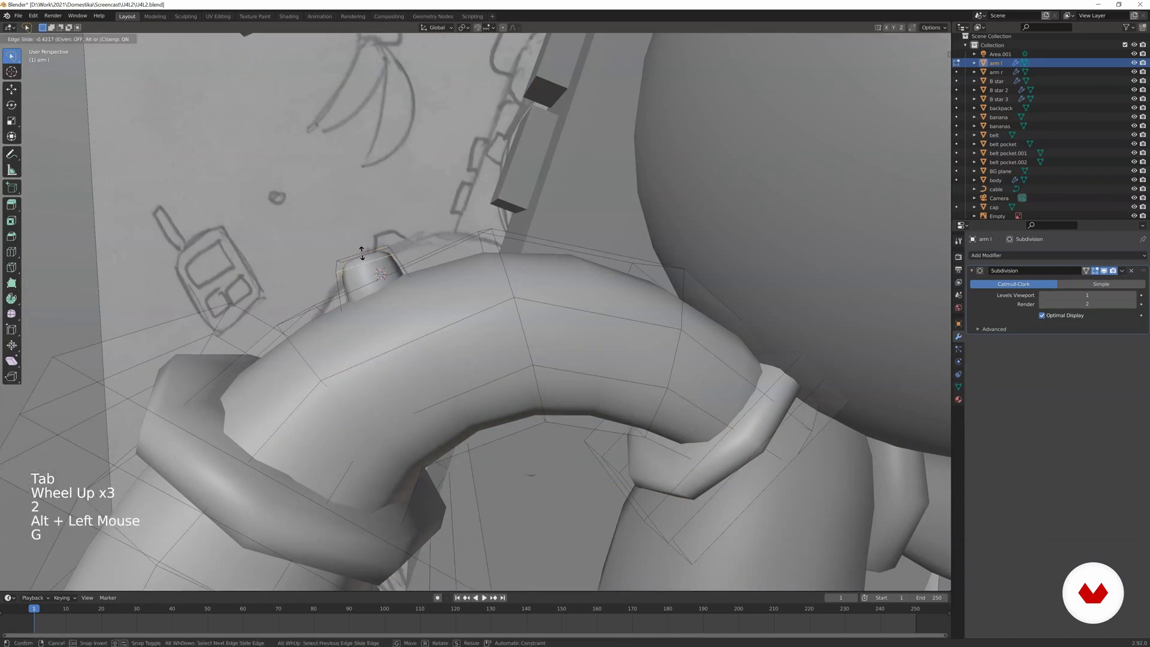
left_click(361, 249)
key("ctrl+r")
left_click(375, 268)
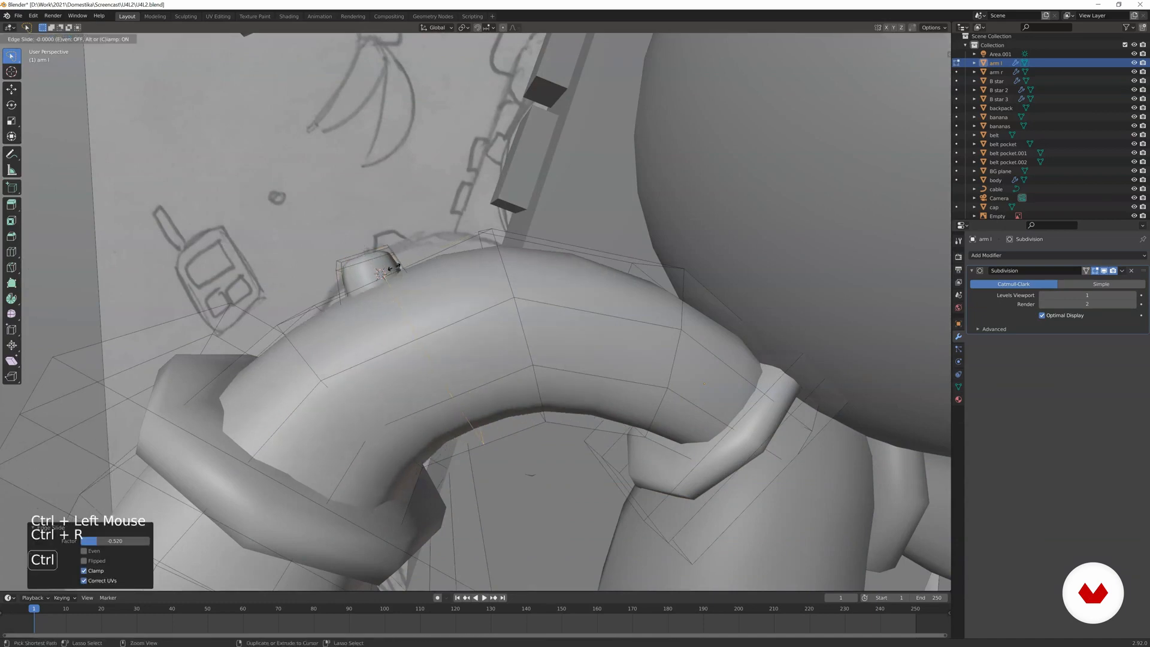
left_click(376, 270)
key("ctrl+z")
Add a loop cut around the lower part of the block and scale it up to flare the base.
middle_click_drag(361, 281, 367, 275)
scroll(367, 274, "up", 1)
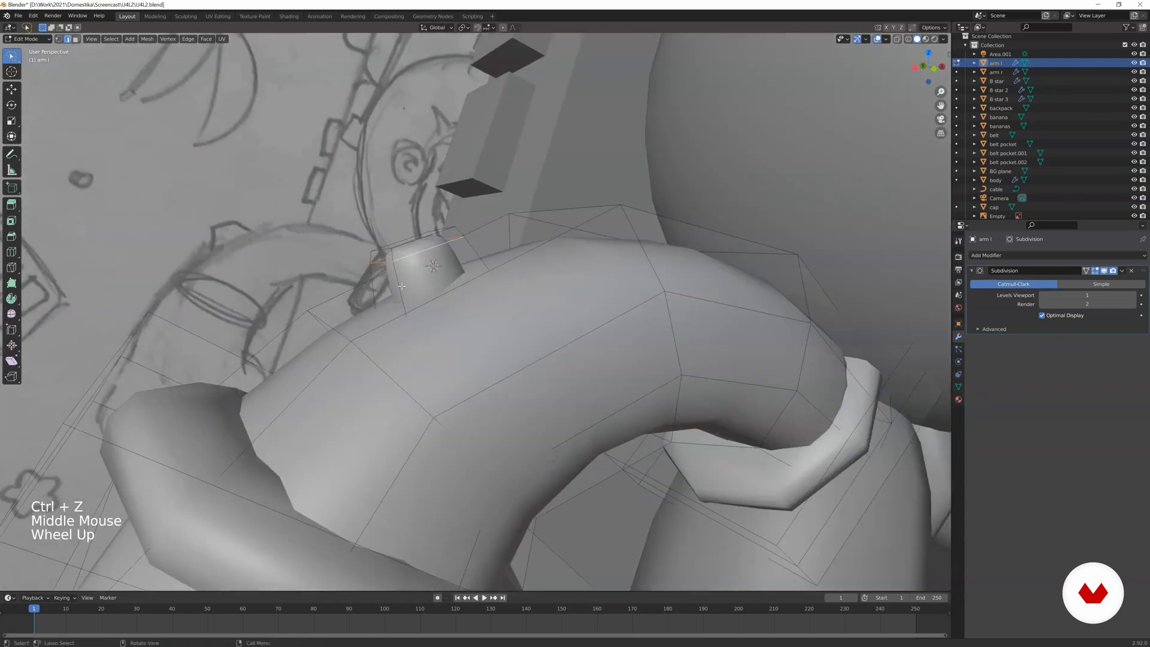
key("ctrl+r")
left_click(369, 271)
left_click(371, 273)
key("s")
left_click(526, 266)
key("Tab")
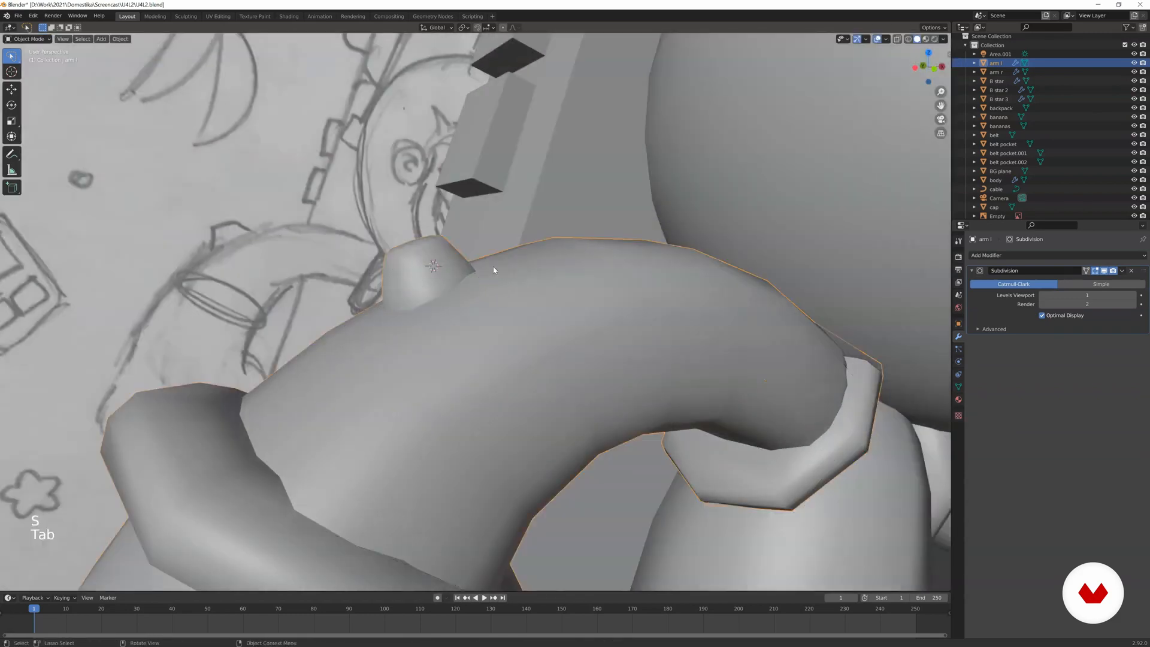
Enter Edit Mode on arm r and place the 3D cursor at the underside of its sleeve.
scroll(507, 267, "down", 6)
middle_click_drag(506, 267, 418, 346)
middle_click_drag(621, 338, 659, 351, "shift")
scroll(647, 353, "up", 2)
key("Tab")
key("Tab")
left_click(635, 300)
key("Tab")
middle_click_drag(635, 300, 614, 297, "shift")
right_click(610, 294, "shift")
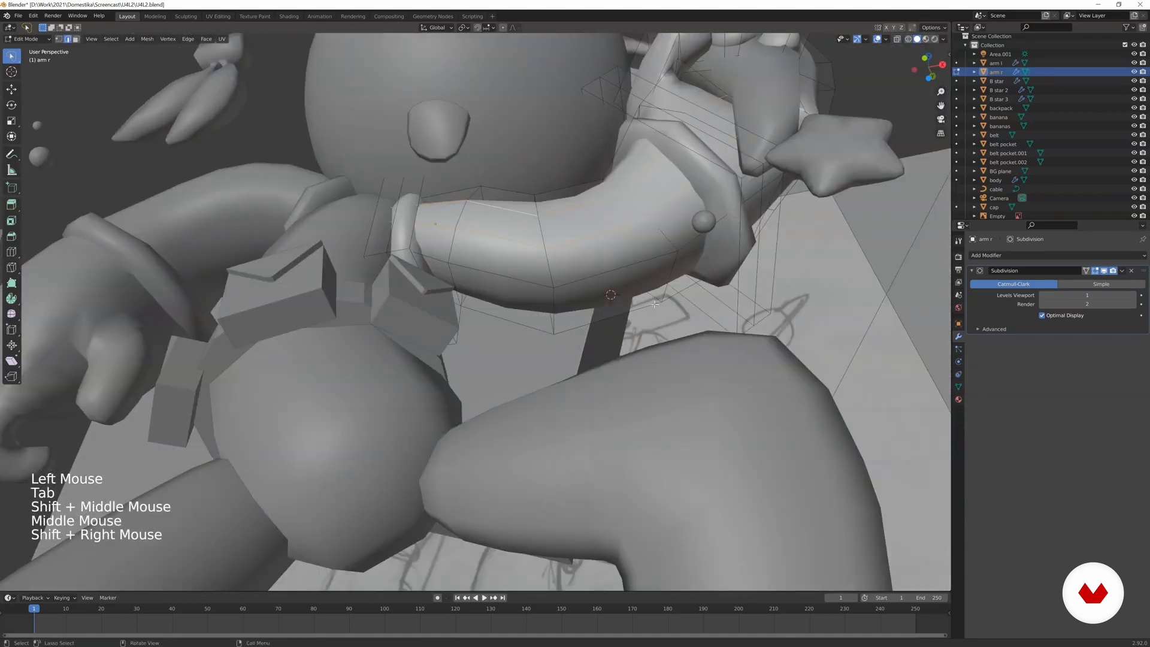
Add a cube at the 3D cursor within the arm r mesh and scale it down to a small block.
key("shift+a")
left_click(665, 356)
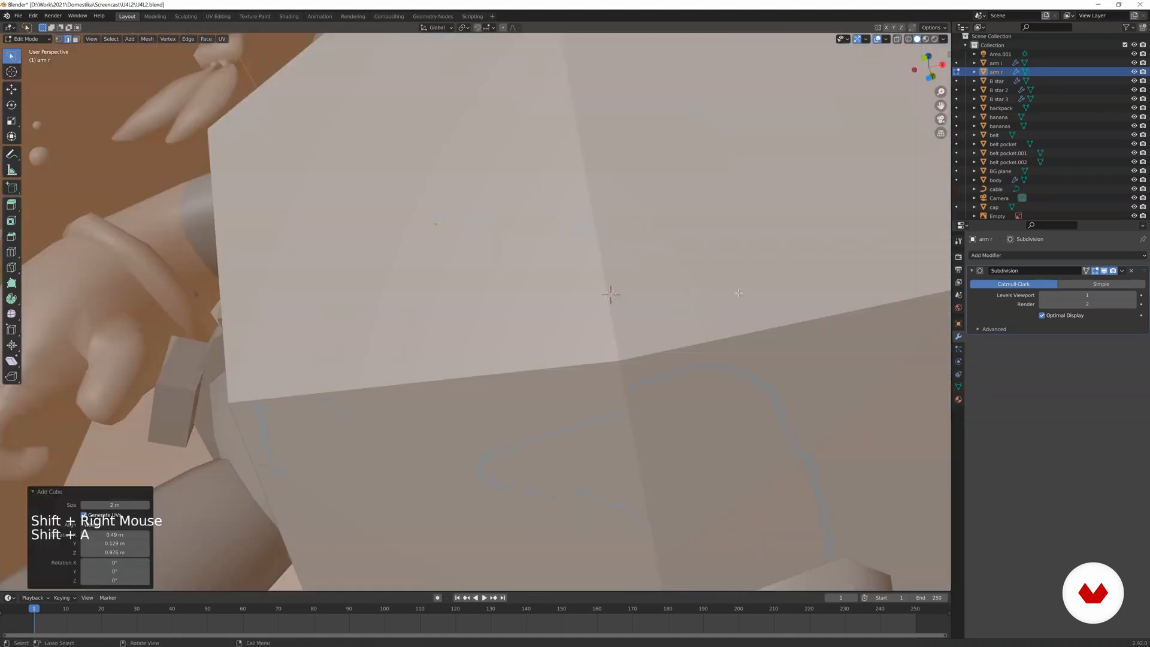
key("s")
left_click(689, 293)
key("s")
left_click(666, 293)
Adjust the scale of the new block and rotate it to follow the slope of the arm r sleeve.
middle_click_drag(666, 294, 584, 322)
key("s")
left_click(677, 318)
key("r")
left_click(687, 318)
key("r")
left_click(689, 319)
Move the block into position against the underside of the arm r sleeve.
scroll(680, 317, "up", 1)
middle_click_drag(410, 342, 473, 283, "shift")
key("g")
left_click(476, 341)
middle_click_drag(625, 302, 572, 302)
scroll(573, 301, "up", 2)
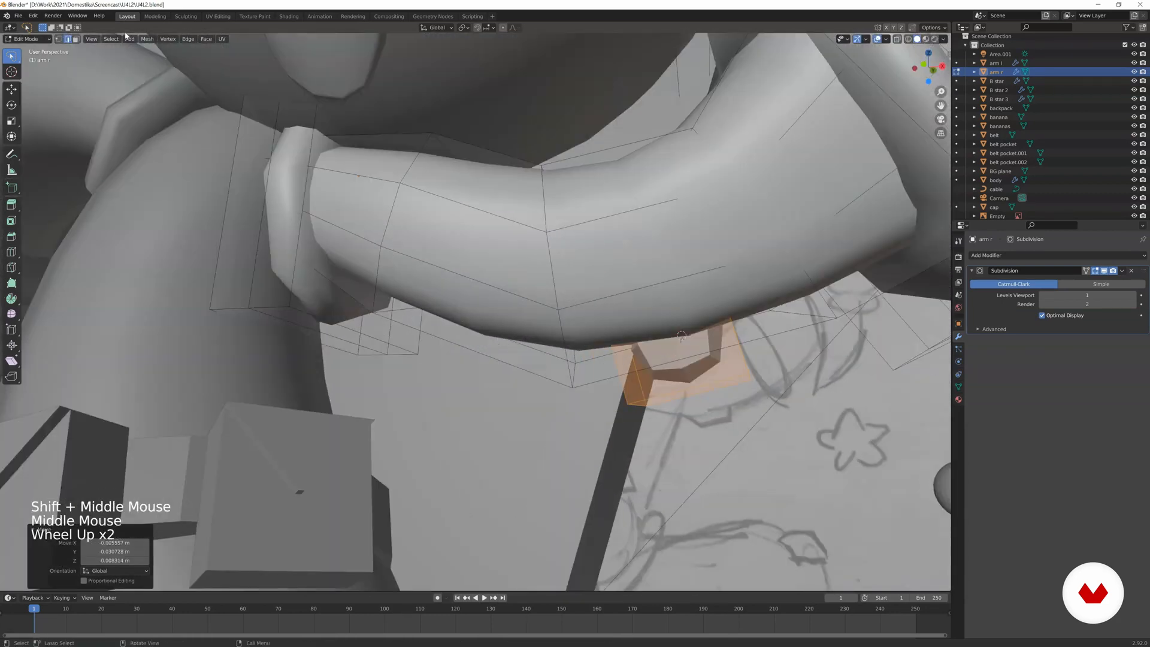
Select the bottom face of the arm r block and scale it uniformly to 0.601.
left_click(75, 39)
left_click(657, 404)
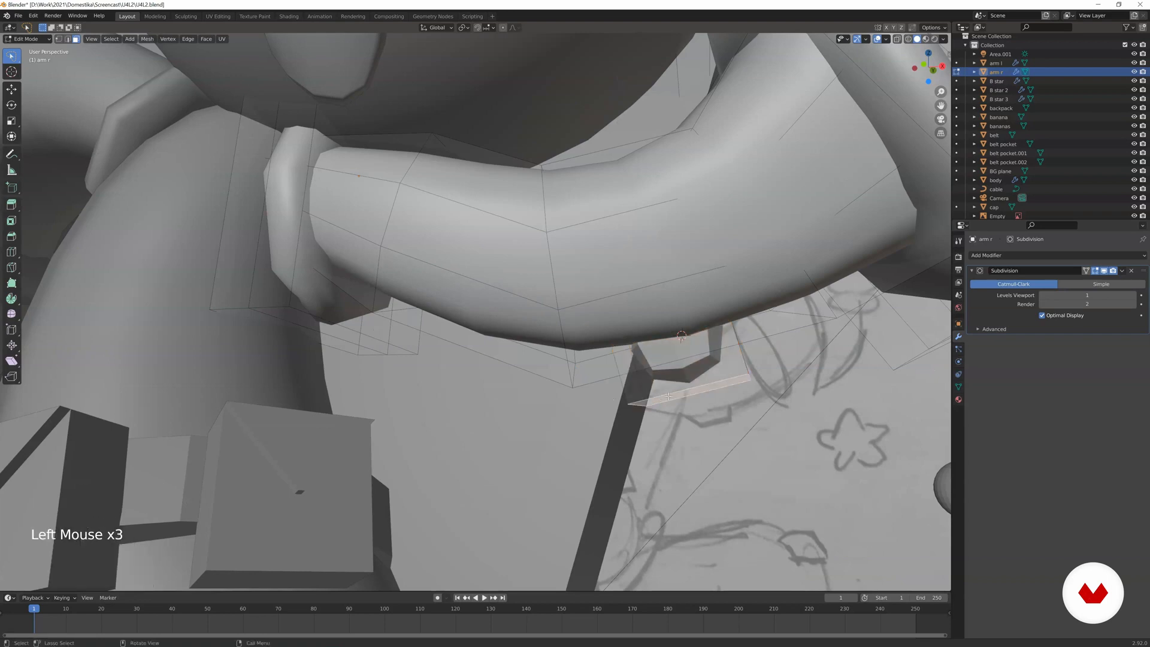
middle_click_drag(657, 403, 617, 397, "shift")
key("s")
left_click(702, 364)
Move the block's bottom face along the global Z axis, then extrude and scale it, and return to Object Mode.
key("g")
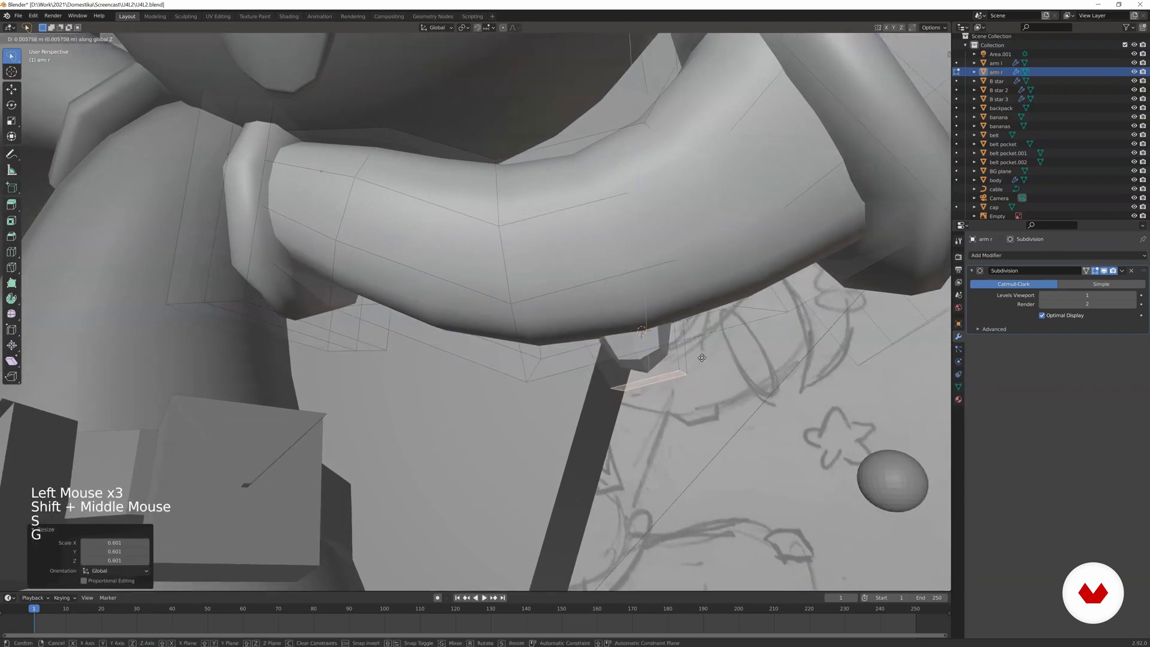
left_click(699, 355)
key("e")
left_click(699, 357)
key("s")
left_click(695, 364)
key("Tab")
scroll(659, 351, "down", 3)
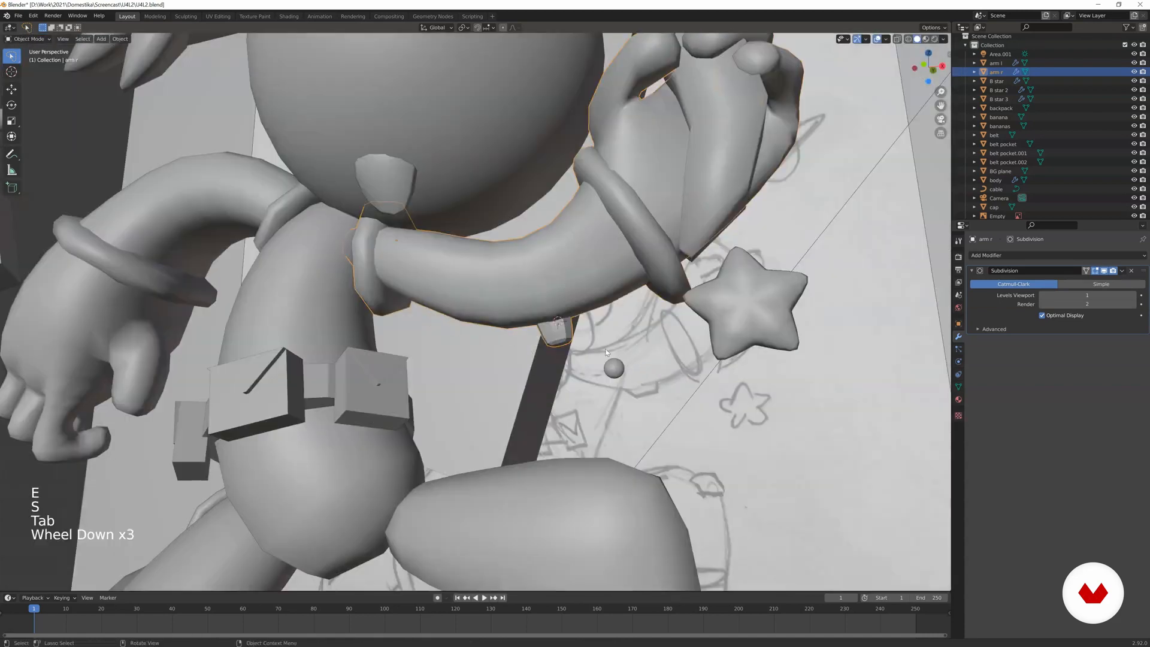
Add one loop cut around the small block under the arm r sleeve, slid to a factor of 0.317.
middle_click_drag(658, 351, 653, 356)
scroll(652, 356, "up", 2)
key("Tab")
scroll(659, 352, "up", 3)
key("ctrl+r")
left_click(729, 326)
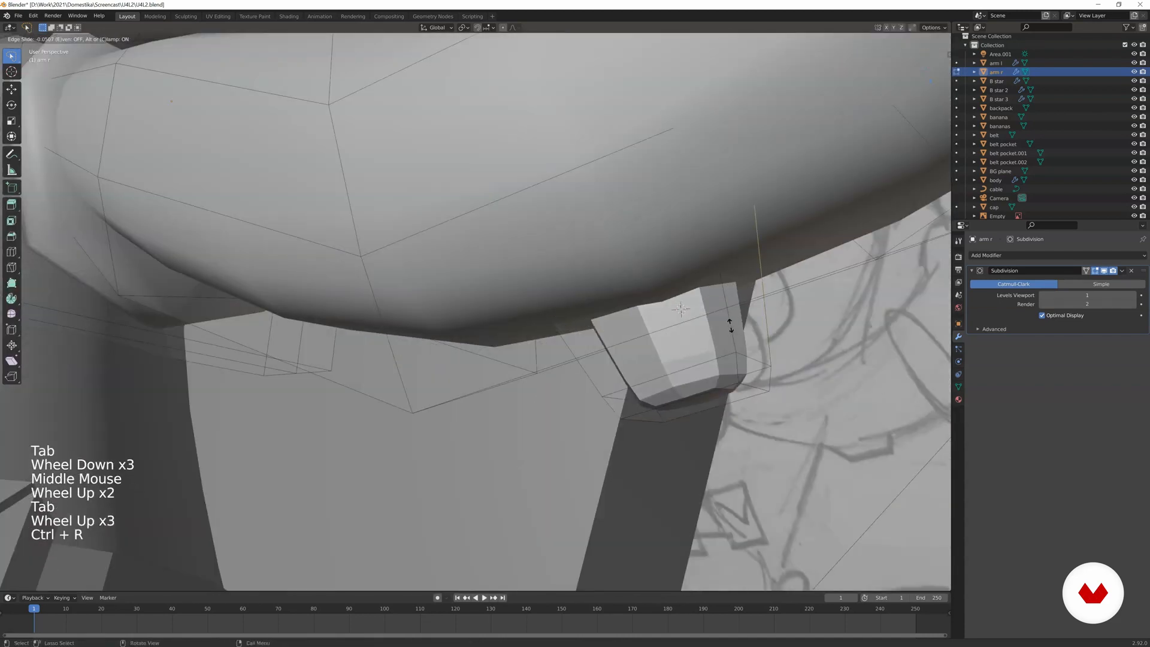
left_click(732, 367)
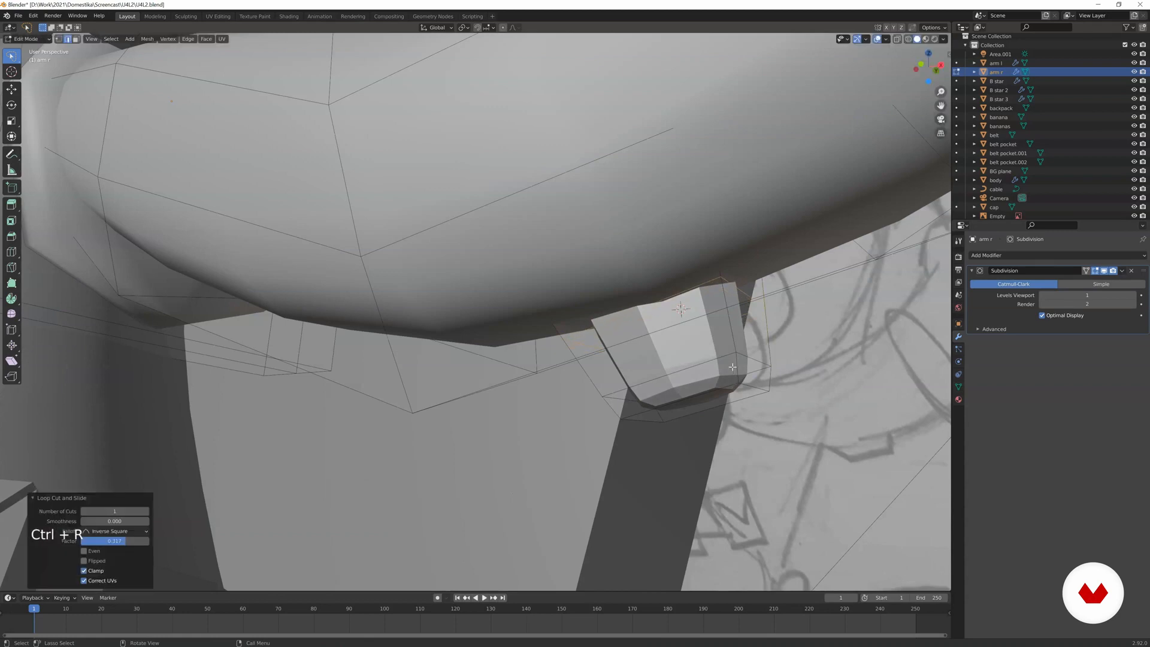
Scale the block's new edge loop up to about 1.34 and return to Object Mode.
key("s")
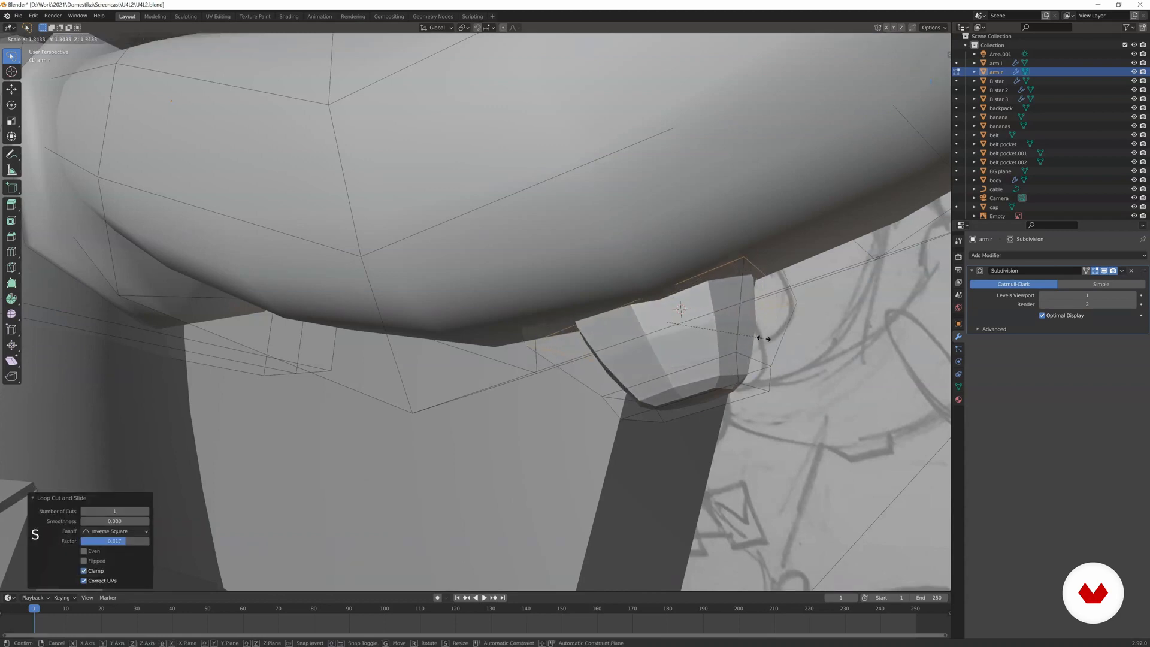
left_click(763, 338)
key("Tab")
scroll(613, 346, "down", 8)
scroll(584, 330, "up", 2)
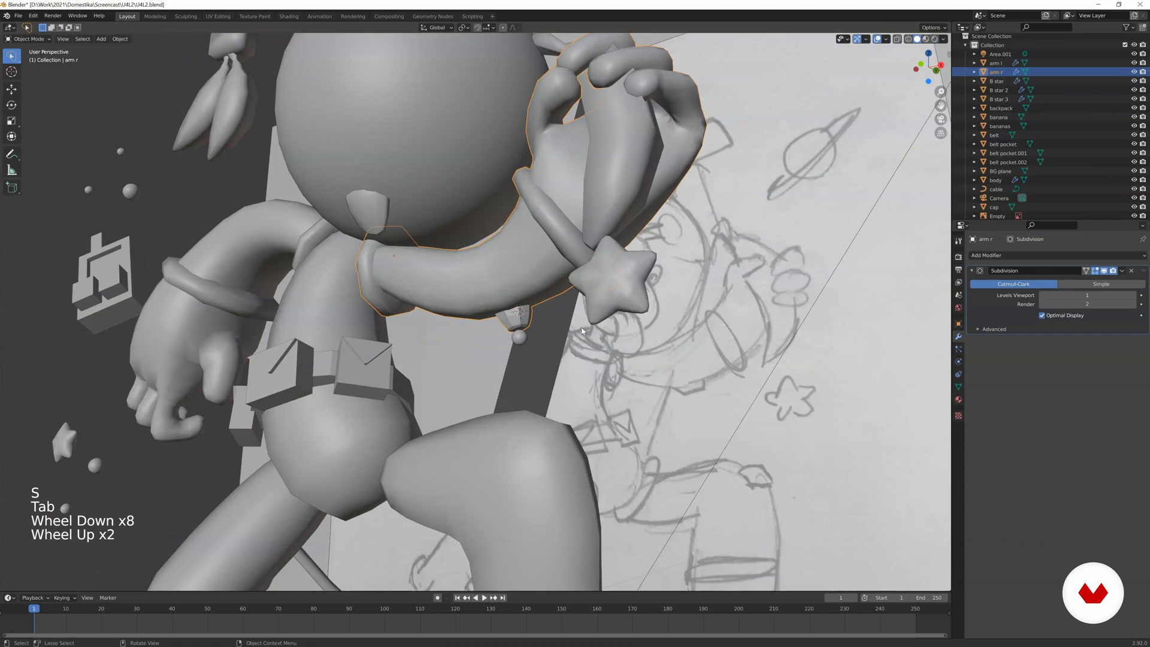
Compare both arms and the new block with the background sketch from the camera view.
key("z")
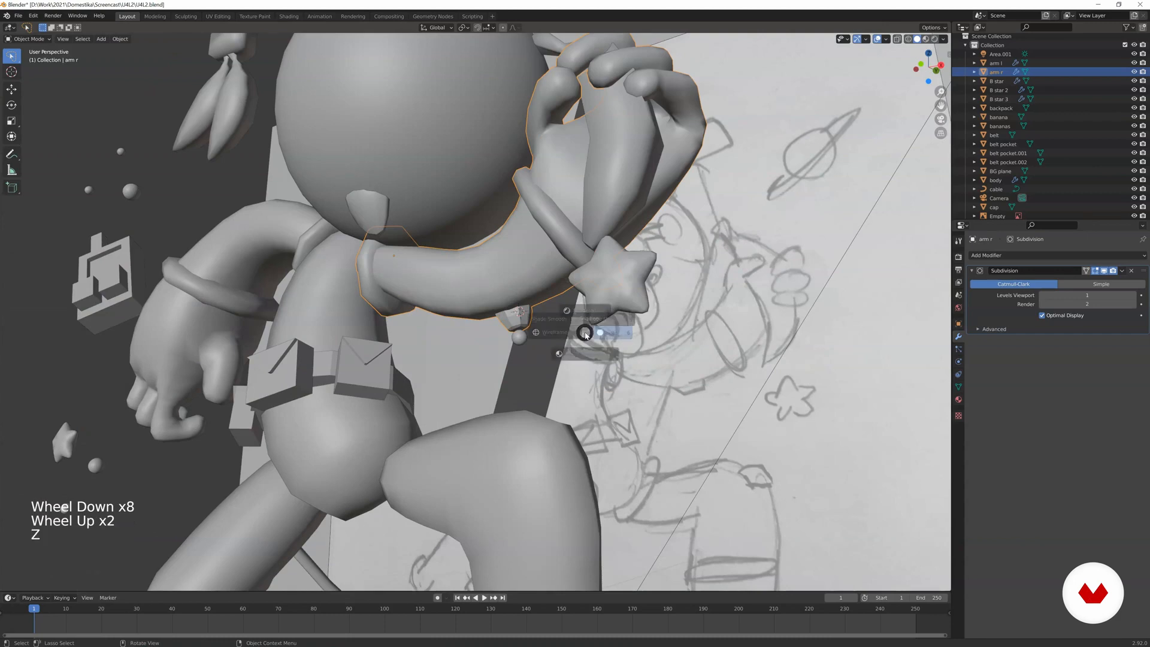
scroll(543, 304, "down", 3)
mouse_move(542, 304)
middle_mouse_down()
mouse_move(566, 331)
mouse_move(551, 317)
middle_mouse_up()
key("KP_0")
scroll(546, 313, "down", 4)
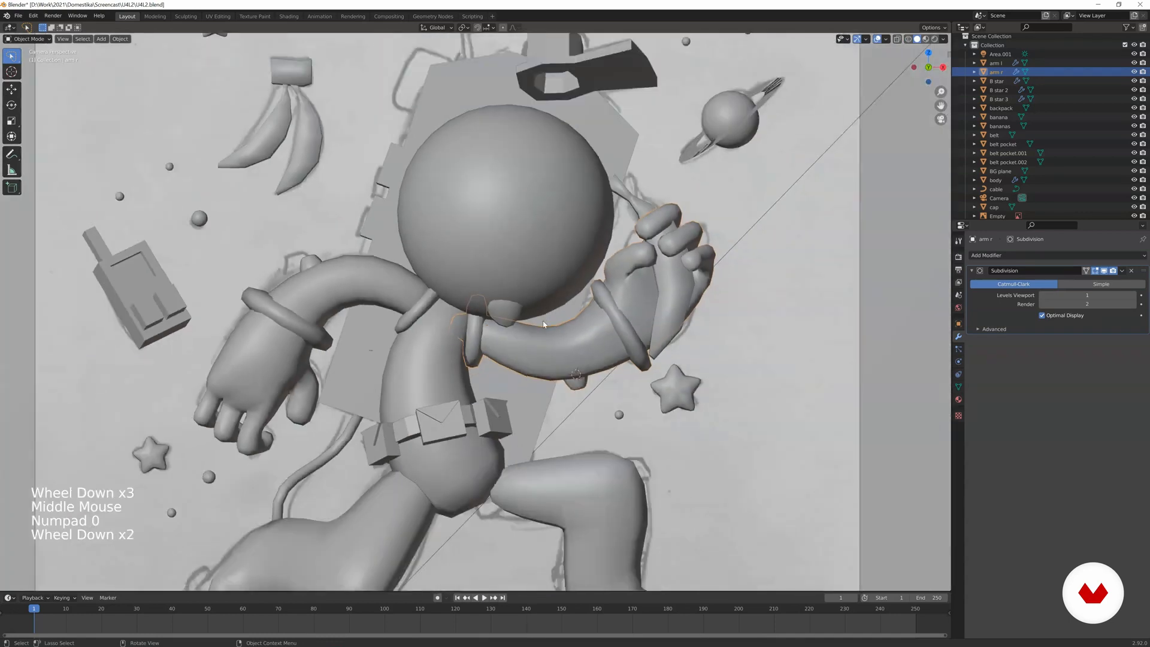
left_click(569, 372)
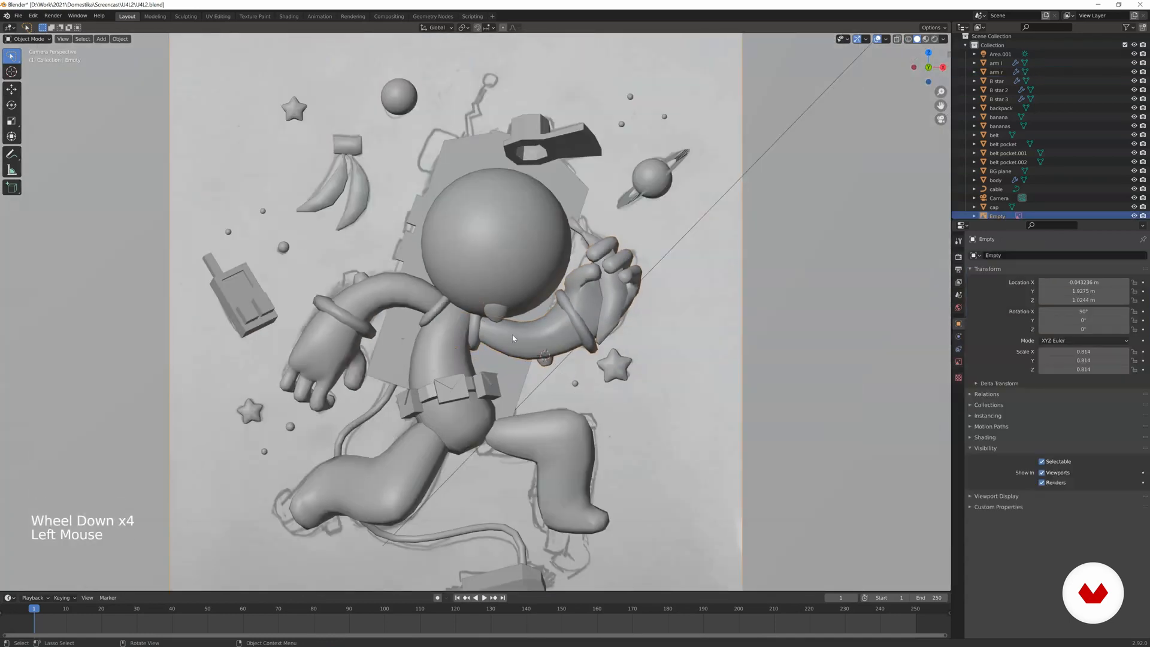
double_click(502, 336)
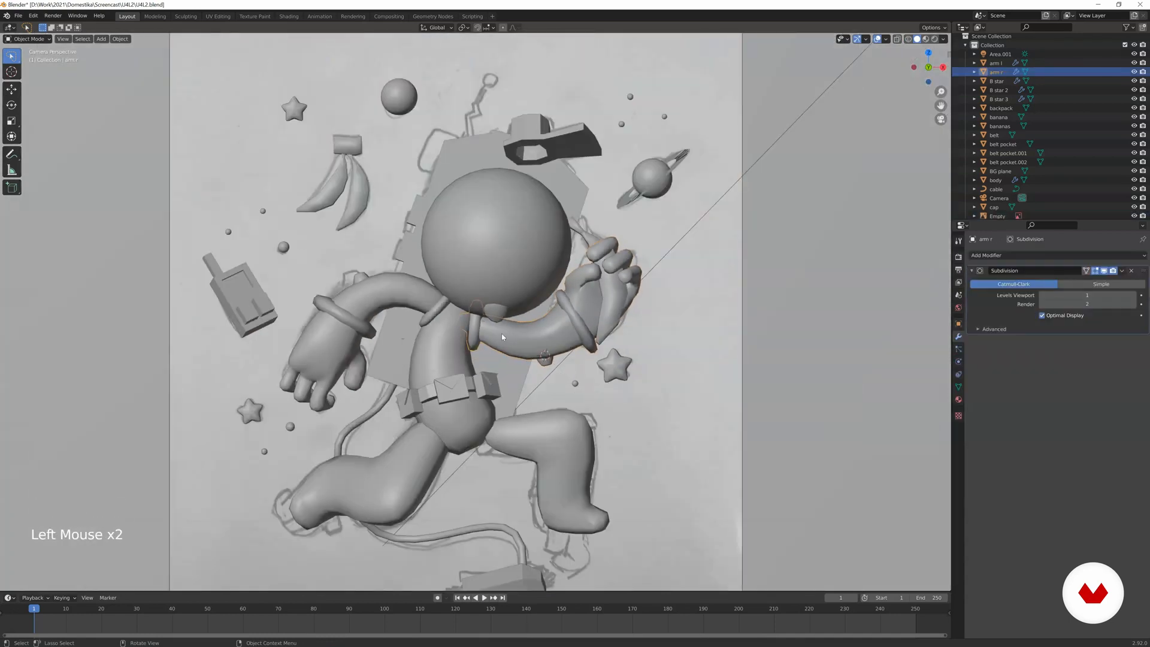
In Edit Mode on arm r, enlarge two edge loops around the raised hand's uppermost finger, scaling the first to 1.416.
scroll(568, 328, "up", 2)
mouse_move(568, 328)
middle_mouse_down("shift")
mouse_move(580, 303)
mouse_move(523, 299)
mouse_move(638, 315)
middle_mouse_up("shift")
scroll(578, 312, "up", 1)
scroll(513, 310, "up", 5)
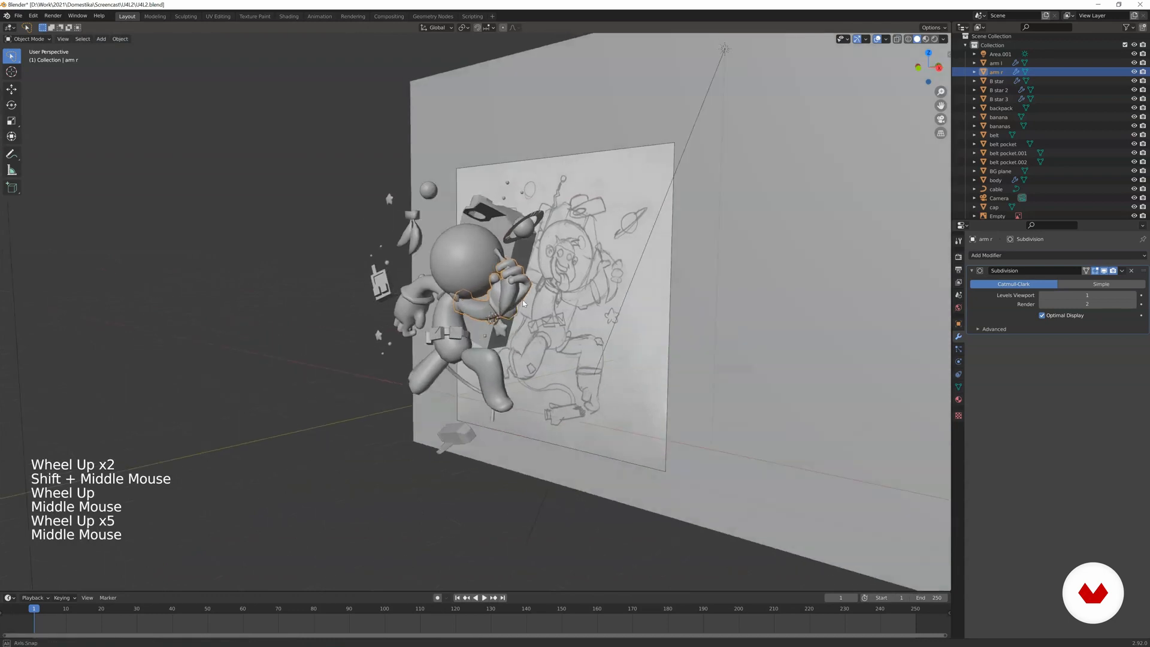
scroll(522, 300, "up", 3)
scroll(522, 304, "up", 3)
middle_click_drag(681, 276, 486, 269, "shift")
key("Tab")
scroll(552, 291, "up", 2)
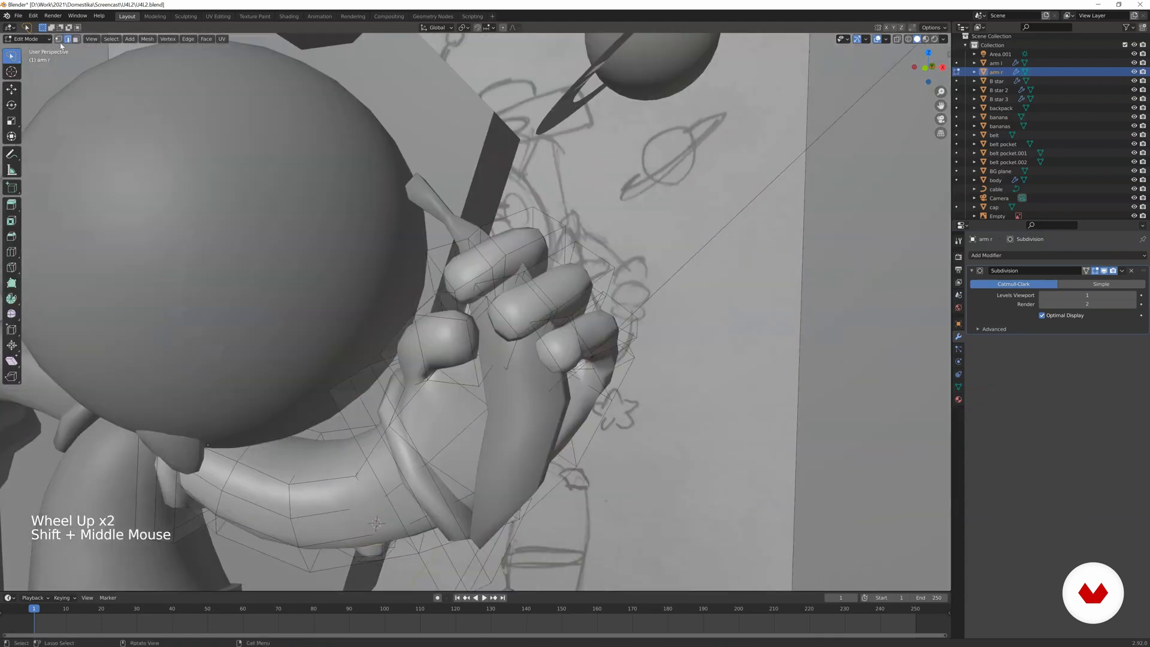
left_click(373, 195)
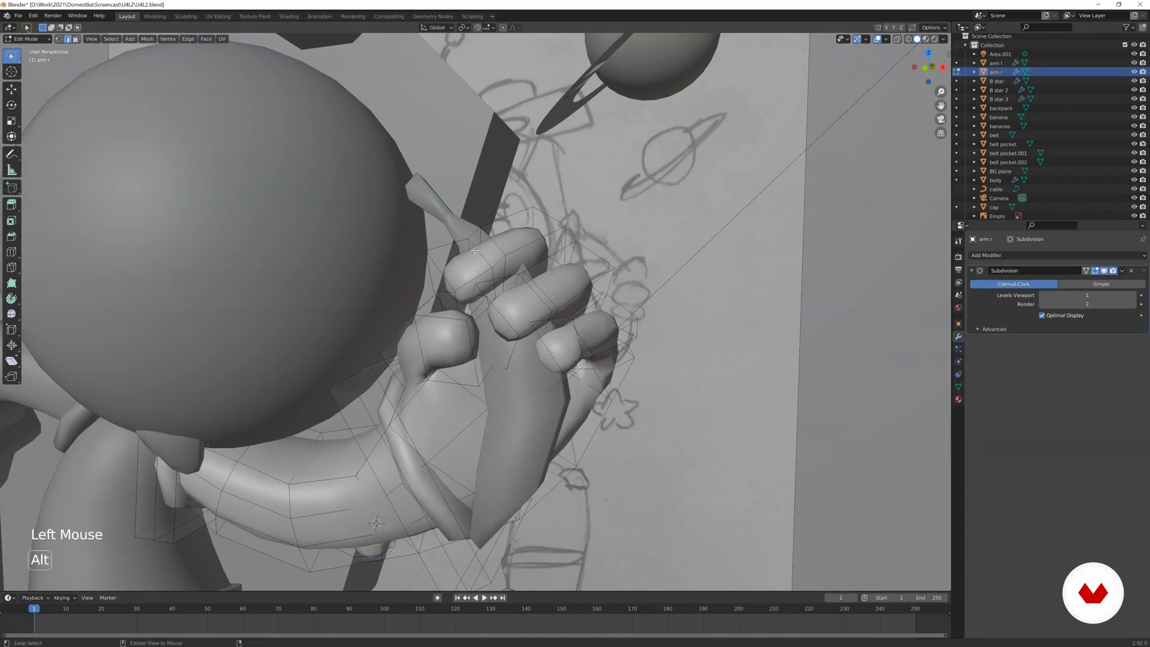
left_click(497, 259, "alt")
key("s")
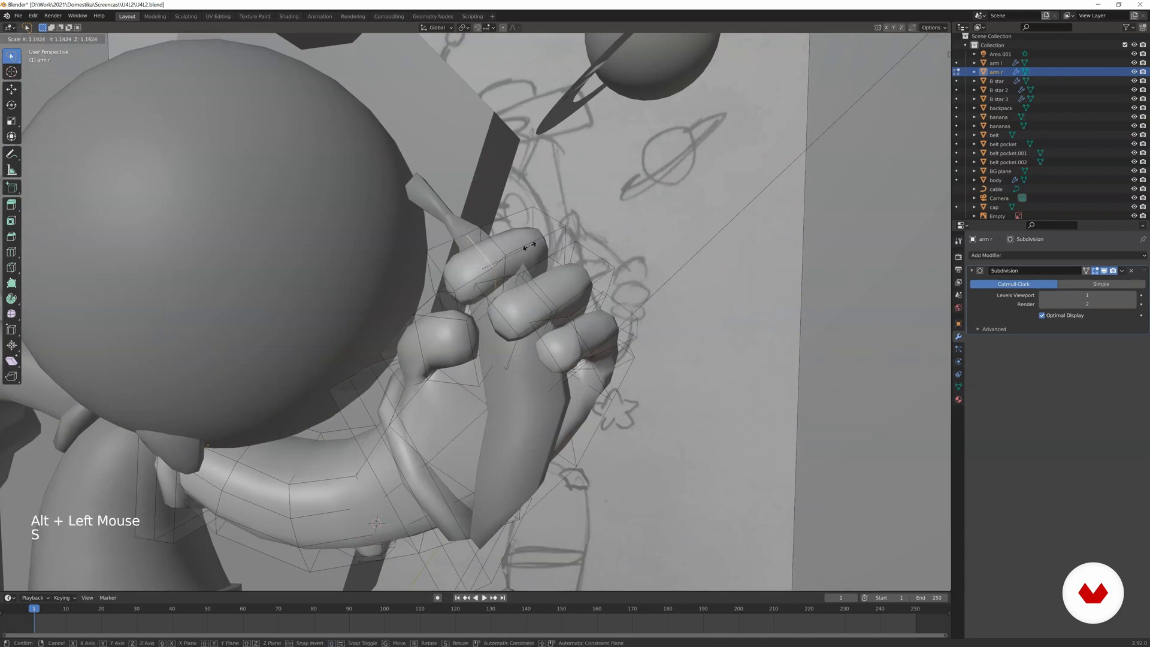
left_click(539, 239)
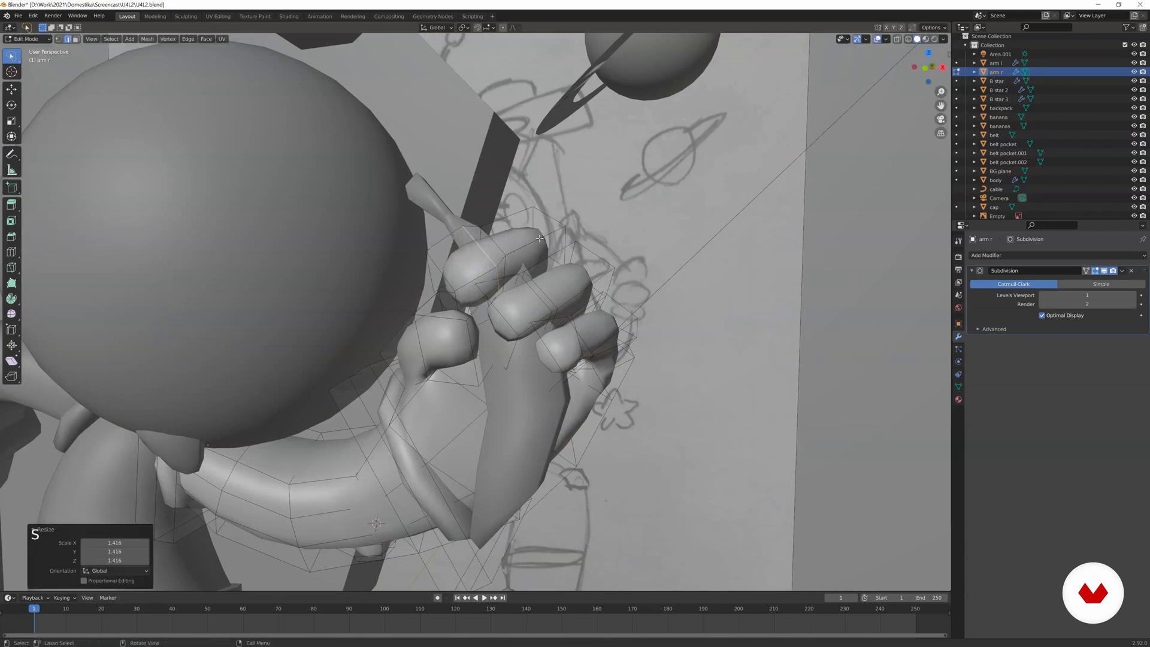
left_click(499, 242, "alt")
key("s")
left_click(533, 231)
Enlarge the edge loops around the raised hand's middle finger, scaling the last one to 1.443.
left_click(536, 282, "alt")
key("s")
left_click(537, 273)
left_click(540, 294, "alt")
key("s")
left_click(575, 298)
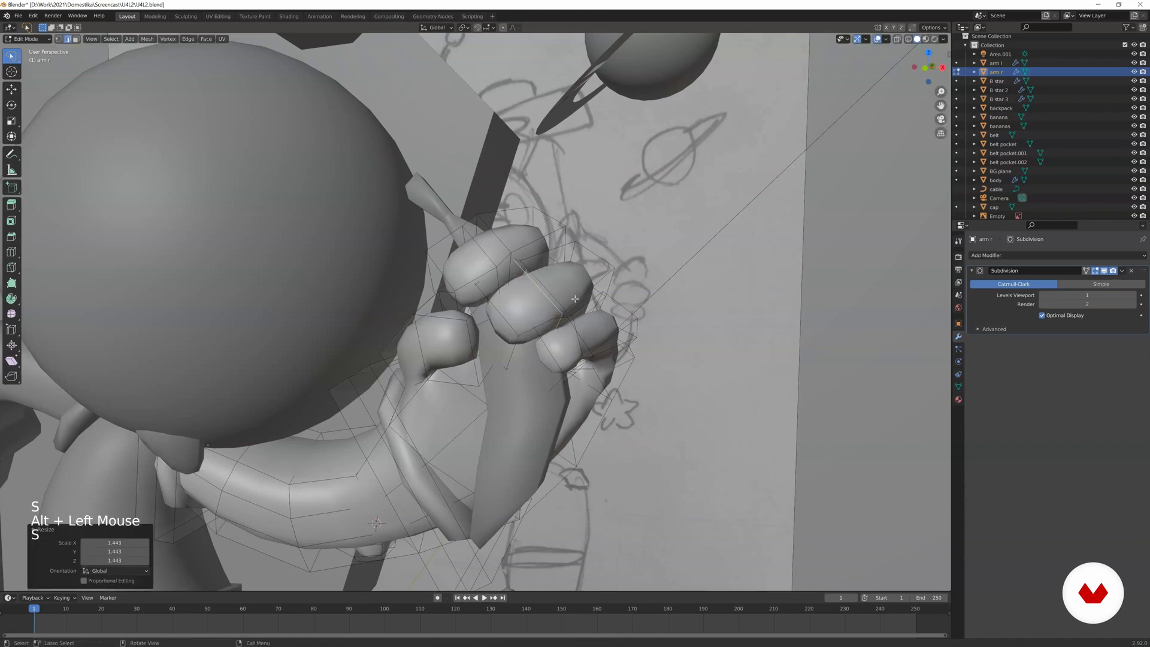
Enlarge two edge loops around the lowest finger of the raised hand to make it thicker.
left_click(577, 329, "alt")
key("s")
left_click(624, 328)
left_click(591, 331, "alt")
key("s")
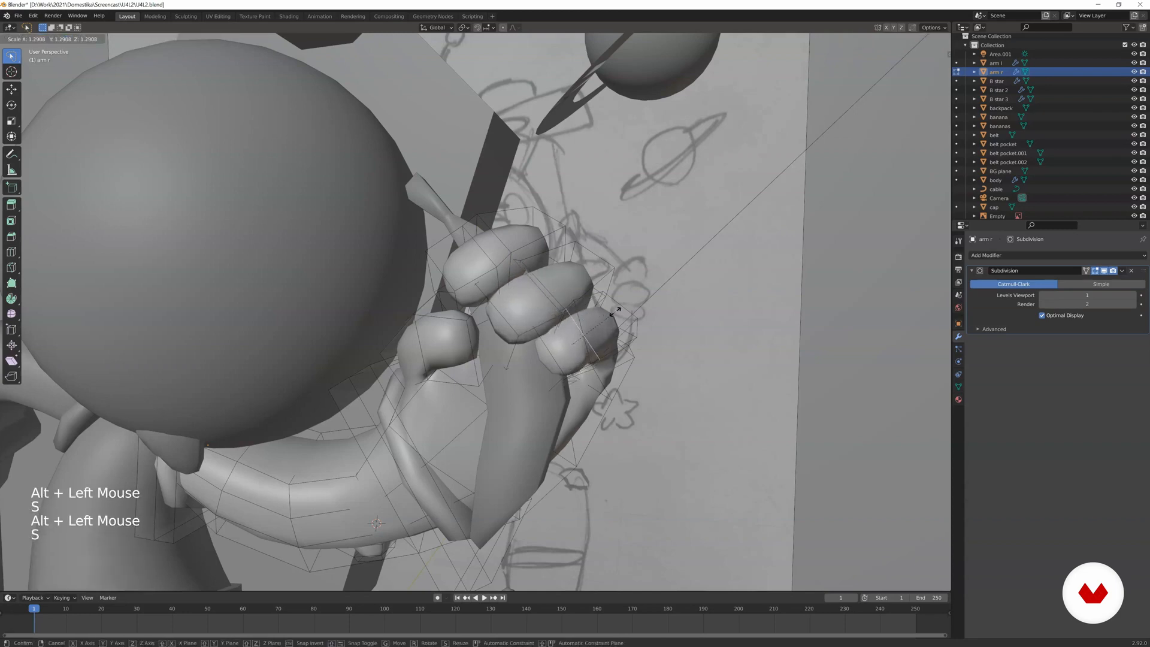
left_click(622, 308)
Scale an edge loop around the raised hand's thumb and return to Object Mode.
left_click(423, 332, "alt")
key("s")
key("Tab")
Rotate and reposition an edge loop on the raised hand's lowest finger, then scale it to about 1.03.
scroll(451, 325, "down", 5)
middle_click_drag(451, 325, 419, 335, "shift")
scroll(419, 335, "up", 3)
key("Tab")
scroll(420, 336, "up", 2)
middle_click_drag(383, 419, 454, 326, "shift")
left_click(454, 326, "alt")
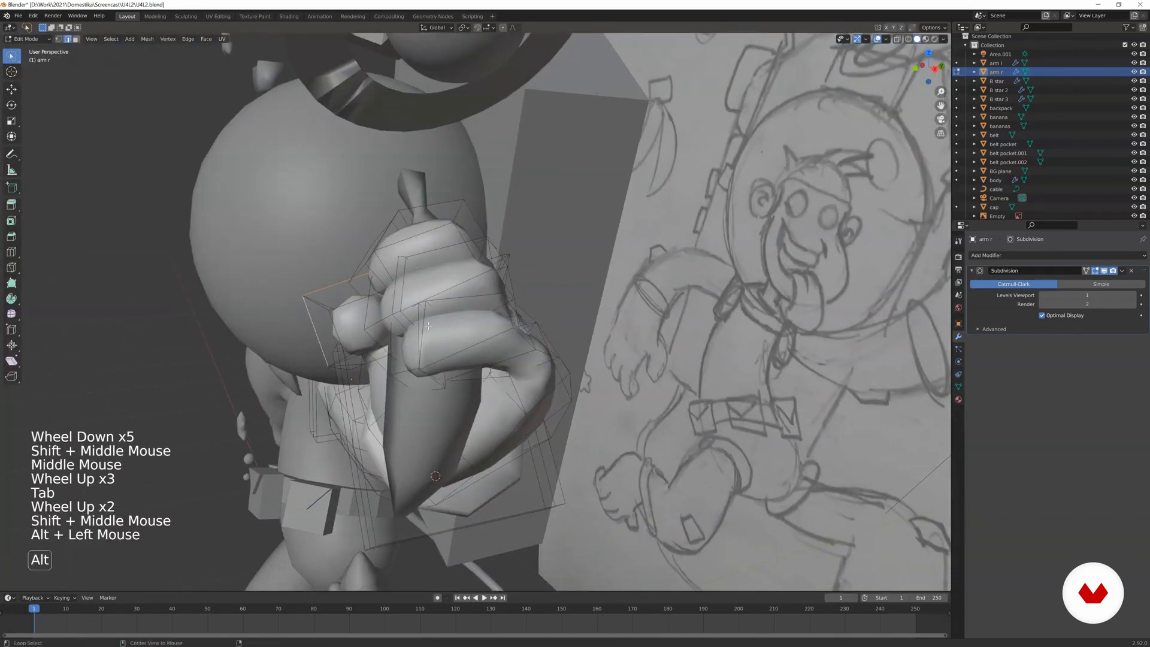
key("r")
left_click(461, 322)
key("g")
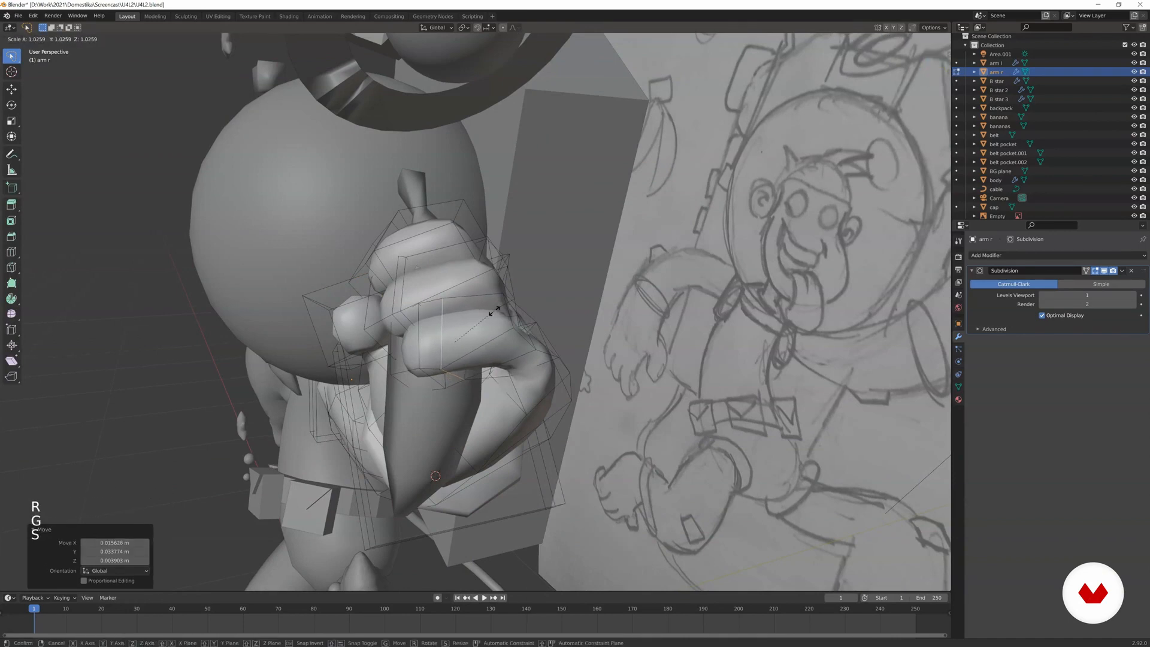
left_click(495, 310)
key("Tab")
Scale three edge loops of arm r's fingers to even out their thickness on the back of the hand.
scroll(423, 334, "down", 1)
middle_click_drag(423, 334, 326, 362)
scroll(423, 334, "up", 1)
key("Tab")
key("s")
left_click(381, 336)
left_click(309, 336, "alt")
key("s")
left_click(321, 329)
left_click(287, 299, "alt")
key("s")
left_click(275, 312)
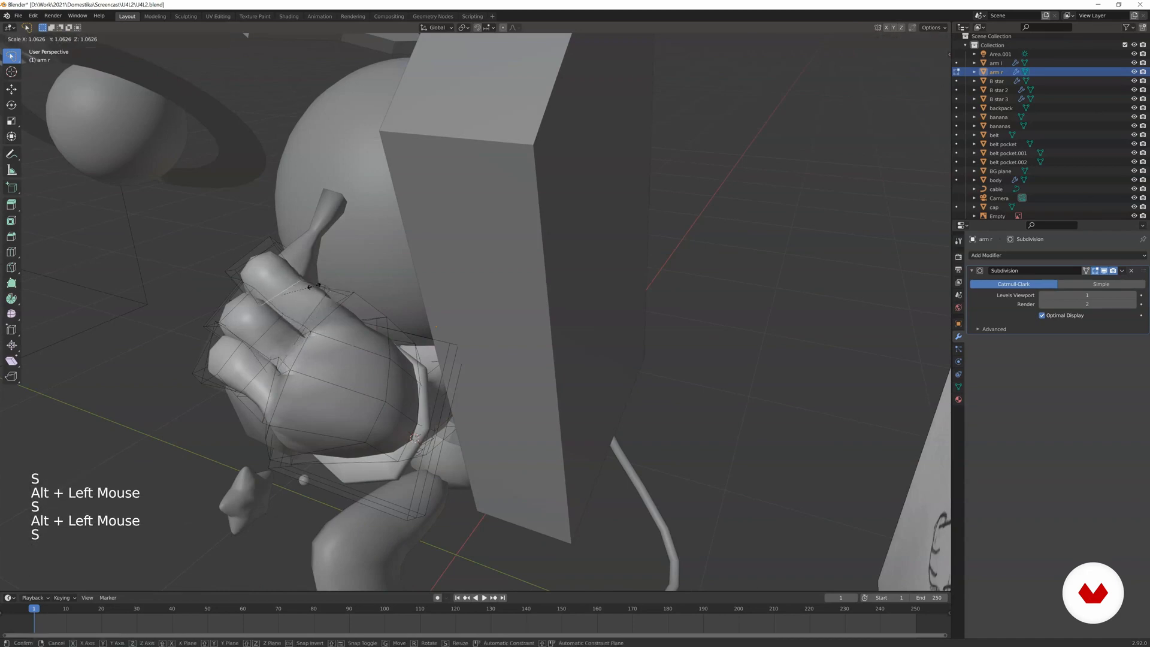
key("Tab")
Switch to editing arm l and scale an edge loop around the finger nearest the thumb.
middle_click_drag(275, 312, 403, 317)
scroll(375, 310, "down", 3)
scroll(336, 336, "up", 1)
scroll(369, 310, "up", 2)
key("Tab")
left_click(401, 313)
key("Tab")
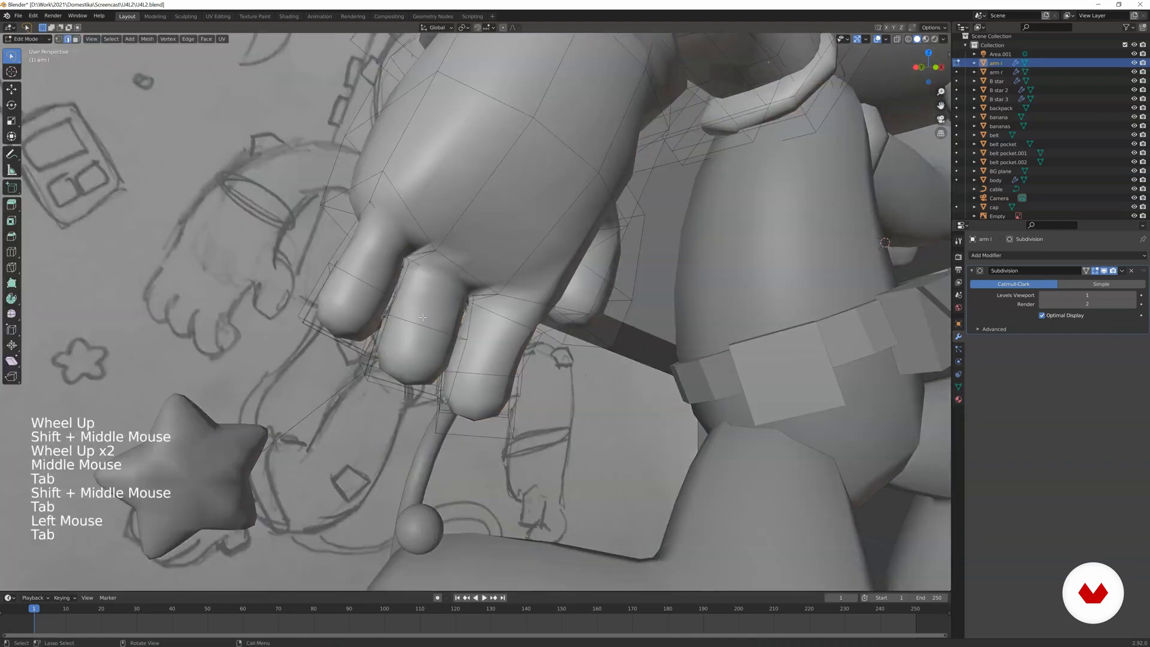
middle_click_drag(419, 313, 448, 307)
left_click(475, 294, "alt")
key("s")
left_click(484, 305)
Scale two edge loops around the middle finger of arm l's hand, the first one to 1.068.
left_click(422, 303, "alt")
key("s")
left_click(441, 303)
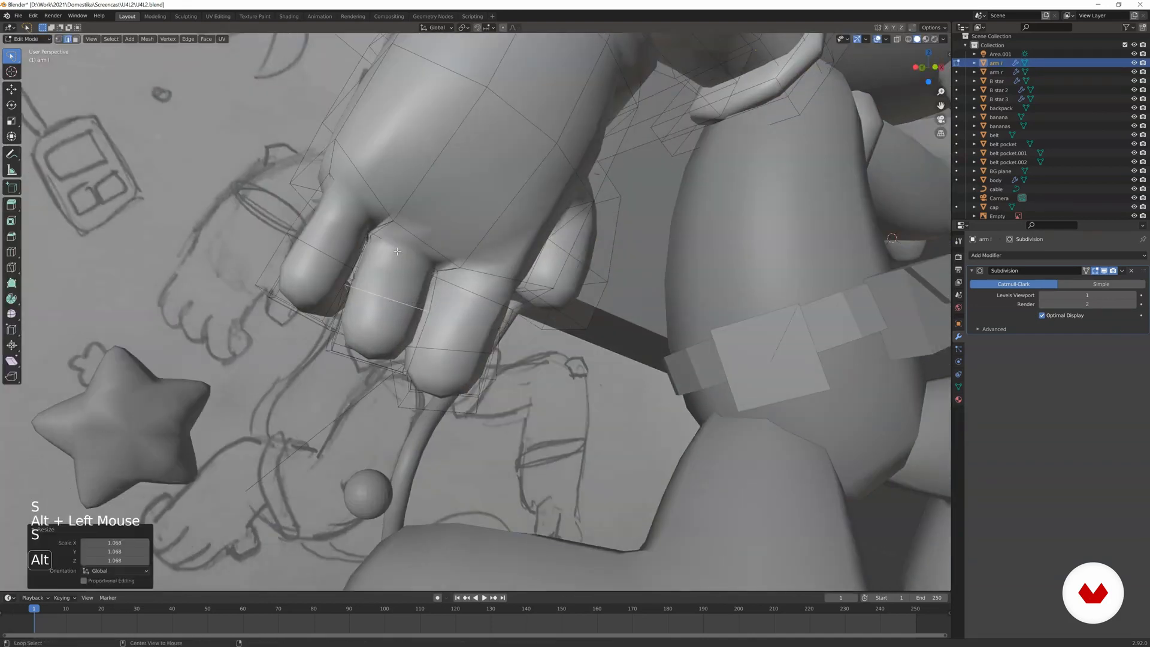
left_click(419, 238, "alt")
key("s")
left_click(438, 233)
Enlarge an edge loop around the outermost finger of arm l's hand and return to Object Mode.
left_click(330, 258, "alt")
key("s")
left_click(354, 230)
key("Tab")
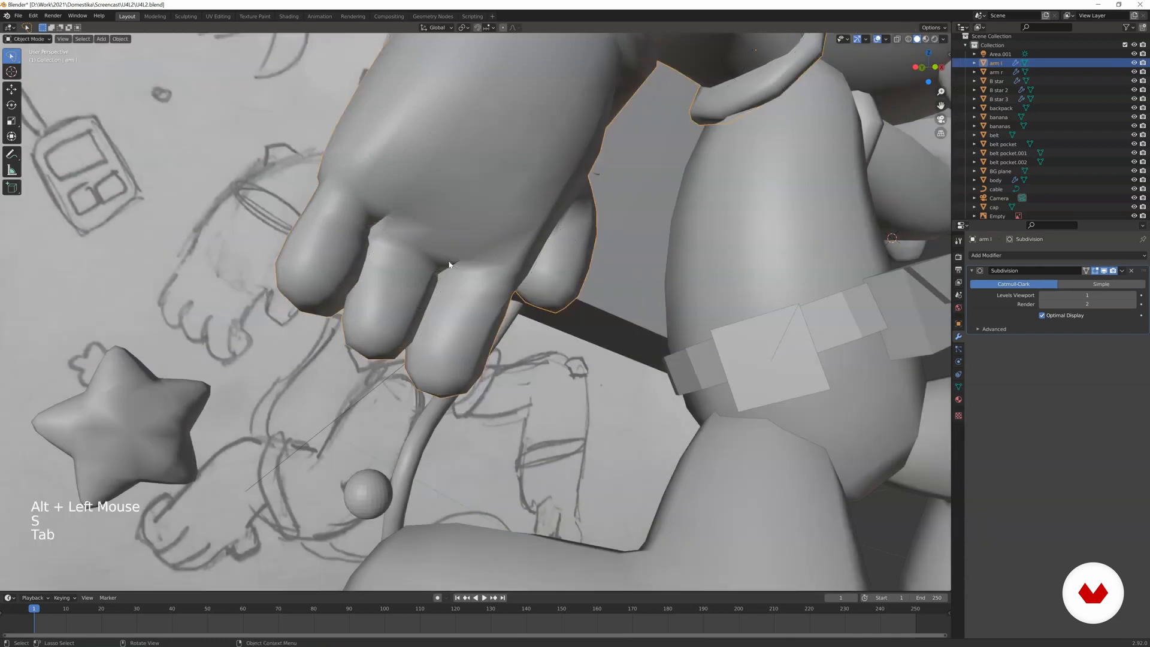
Enlarge two further edge loops on arm l's hand to thicken its shape.
middle_click_drag(449, 265, 311, 198)
key("Tab")
left_click(262, 165, "alt")
key("s")
left_click(323, 148)
left_click(263, 239, "alt")
key("s")
left_click(328, 223)
key("Tab")
Inspect arm l's hand from the side and rescale one more edge loop among its fingers.
scroll(263, 218, "down", 4)
middle_click_drag(249, 217, 561, 306)
scroll(451, 232, "up", 1)
scroll(479, 258, "up", 1)
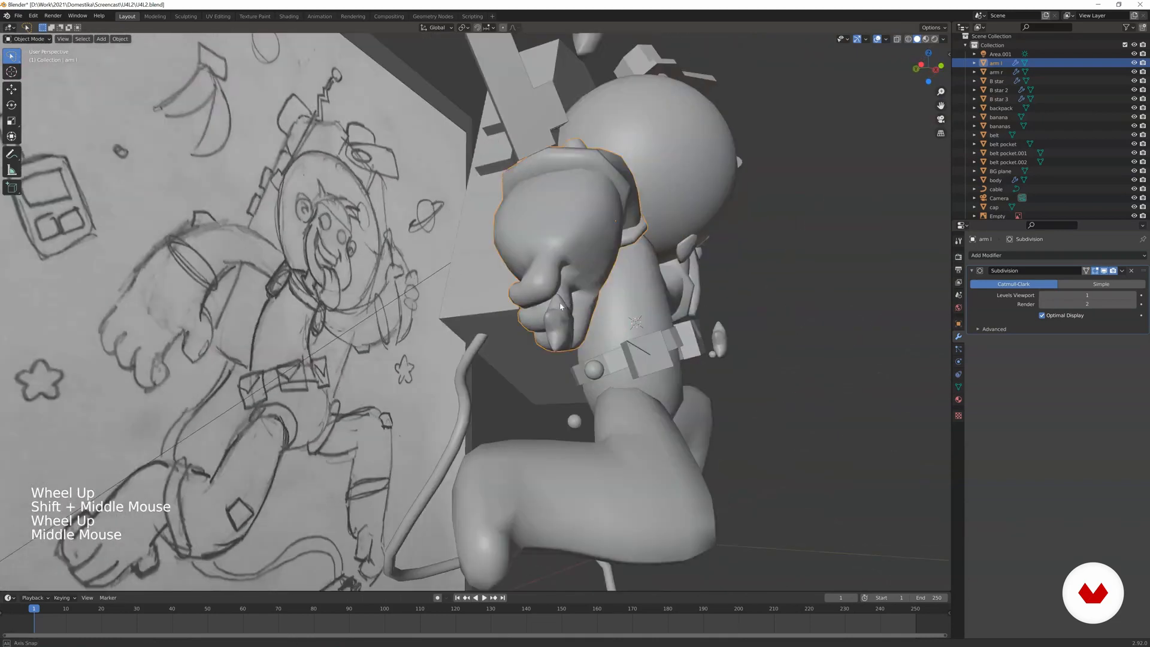
scroll(561, 307, "up", 2)
key("Tab")
left_click(446, 339, "alt")
key("s")
left_click(448, 347)
key("Tab")
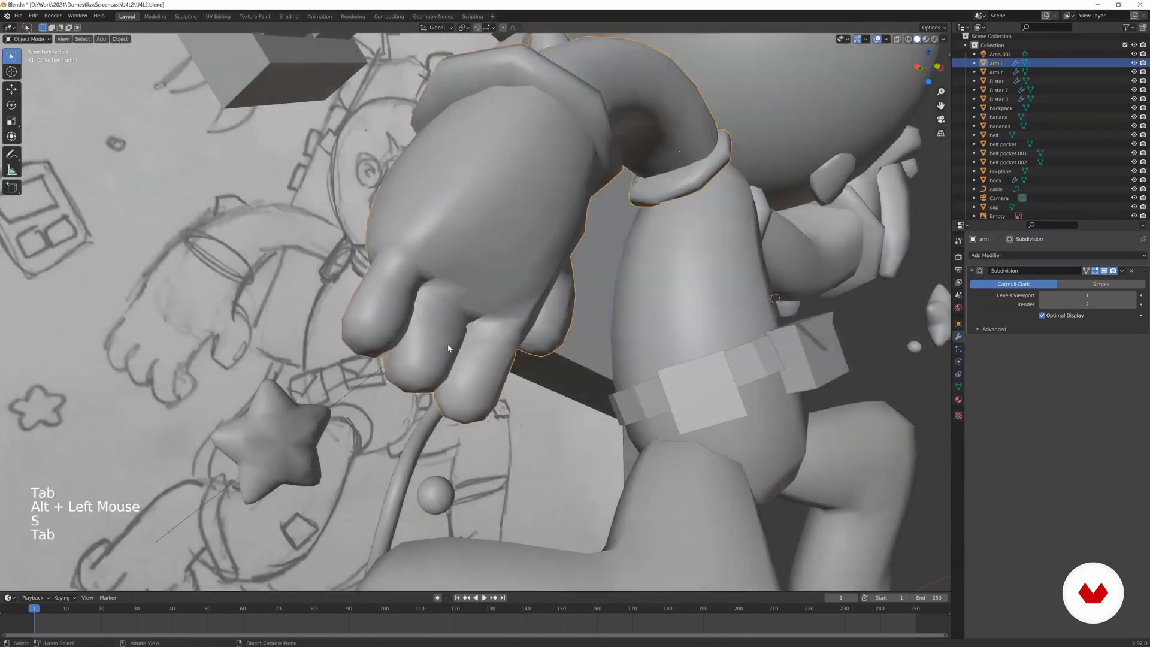
Scale the selected edge loop on arm l's hand down to about 0.87.
middle_click_drag(448, 348, 414, 336)
scroll(414, 335, "down", 2)
key("Tab")
key("s")
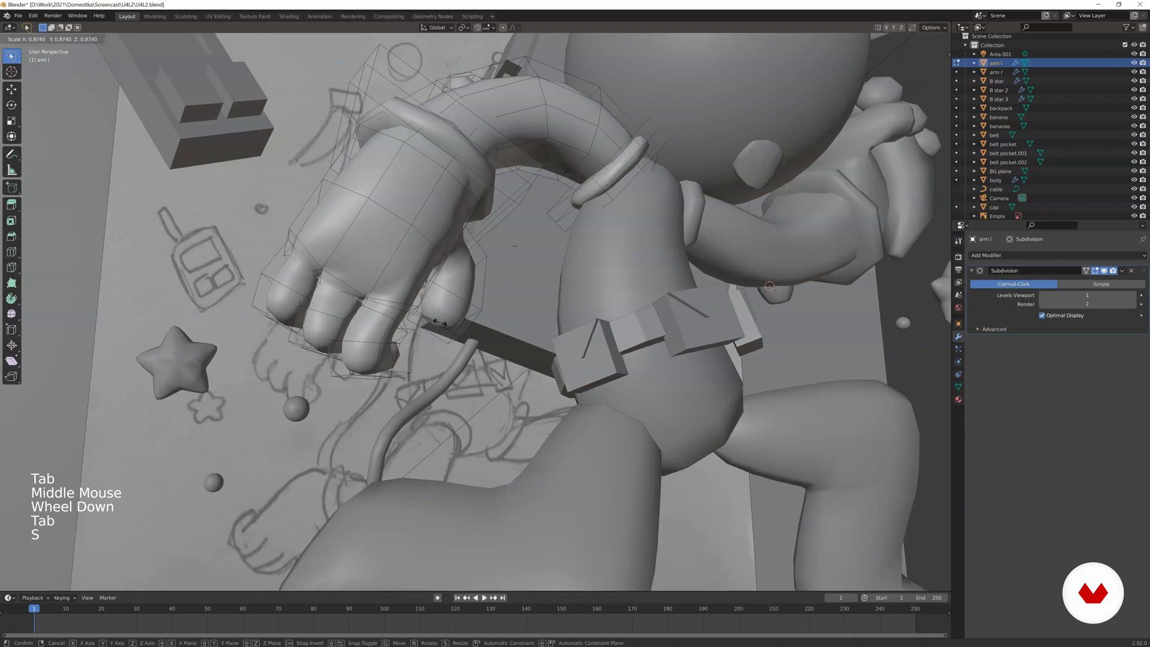
left_click(439, 322)
key("Tab")
Examine the whole character and its leg r from the front and the side.
scroll(397, 315, "down", 3)
mouse_move(397, 315)
middle_mouse_down()
mouse_move(382, 327)
mouse_move(414, 318)
middle_mouse_up()
scroll(428, 312, "down", 1)
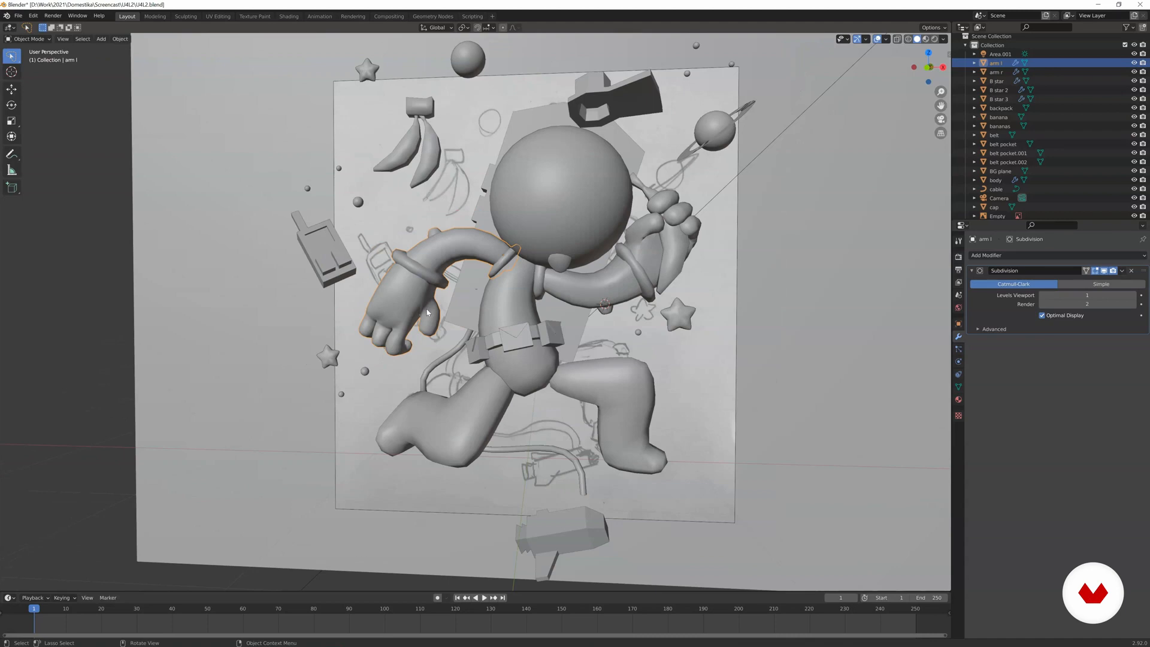
left_click(614, 382)
middle_click_drag(614, 382, 535, 324, "shift")
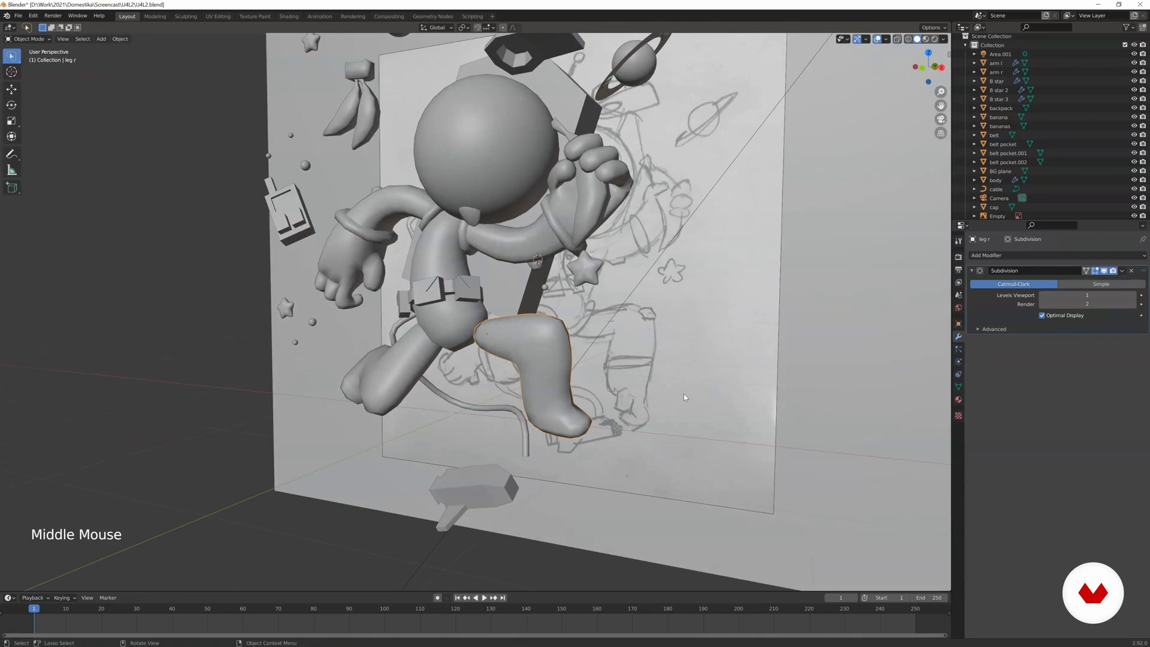
Duplicate arm l and place the copy about 1.01 m lower, over leg l.
left_click(379, 240)
middle_click_drag(384, 240, 416, 220, "shift")
middle_click_drag(416, 221, 461, 225)
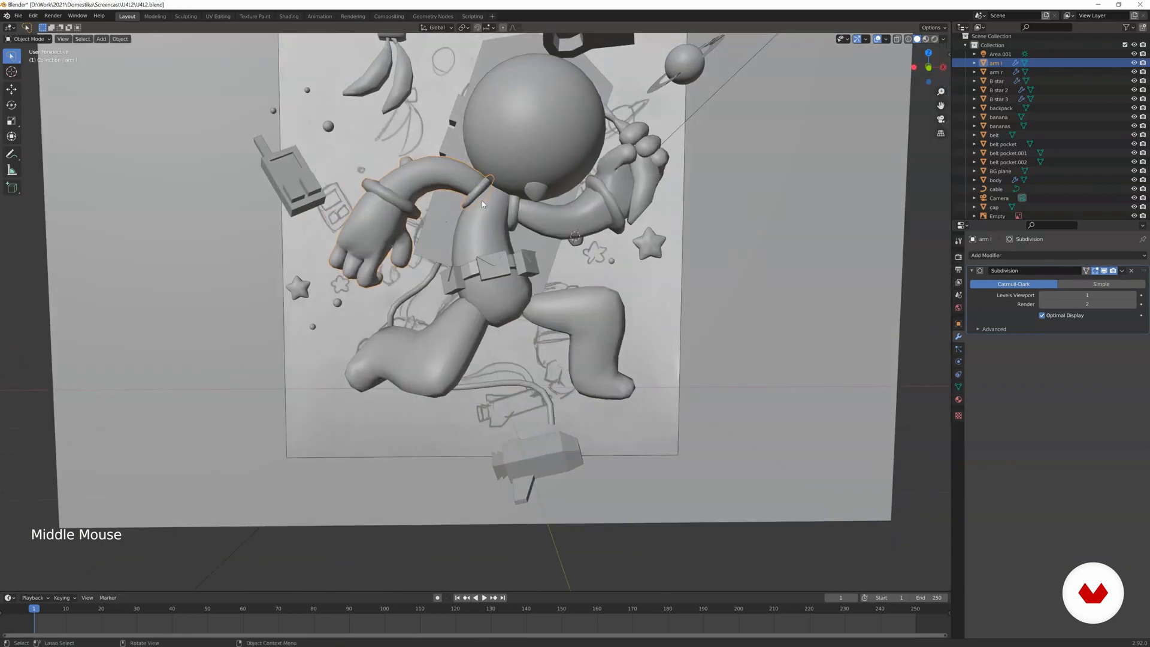
key("shift+d")
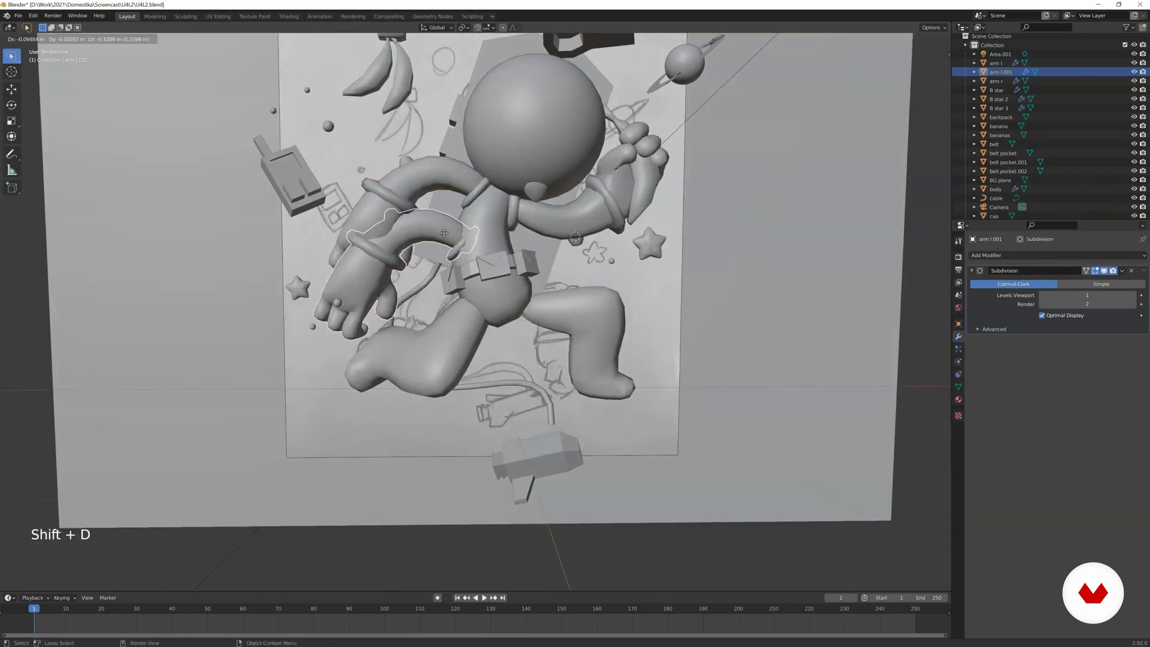
left_click(448, 346)
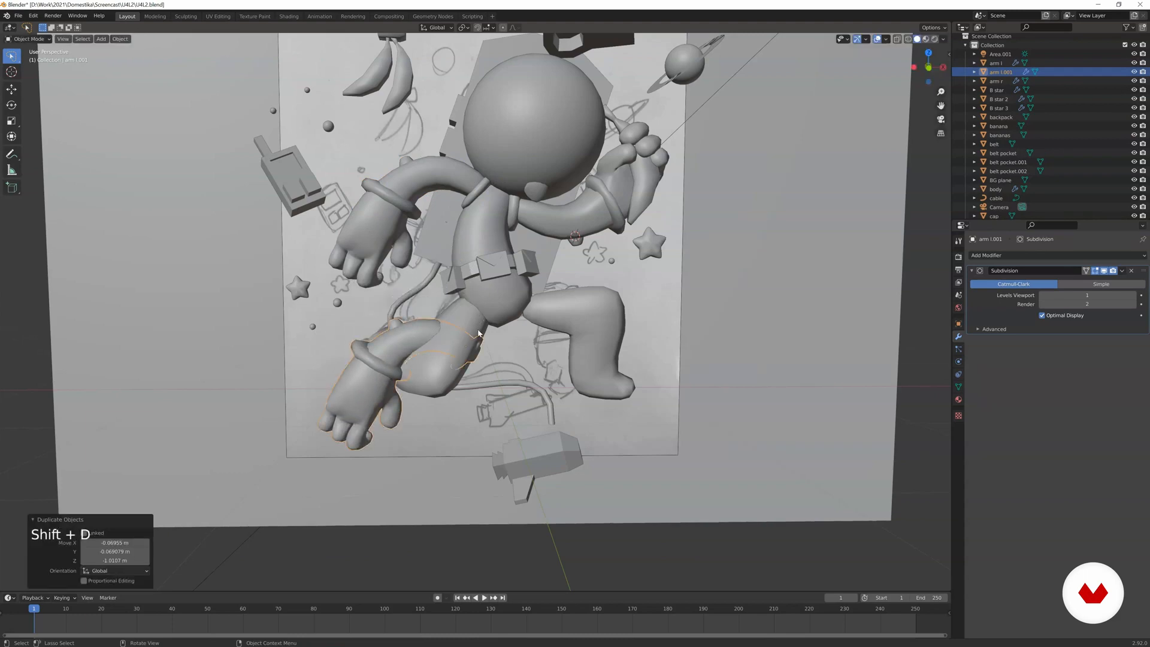
scroll(478, 332, "up", 1)
key("g")
Delete the existing leg l object.
left_click(440, 339)
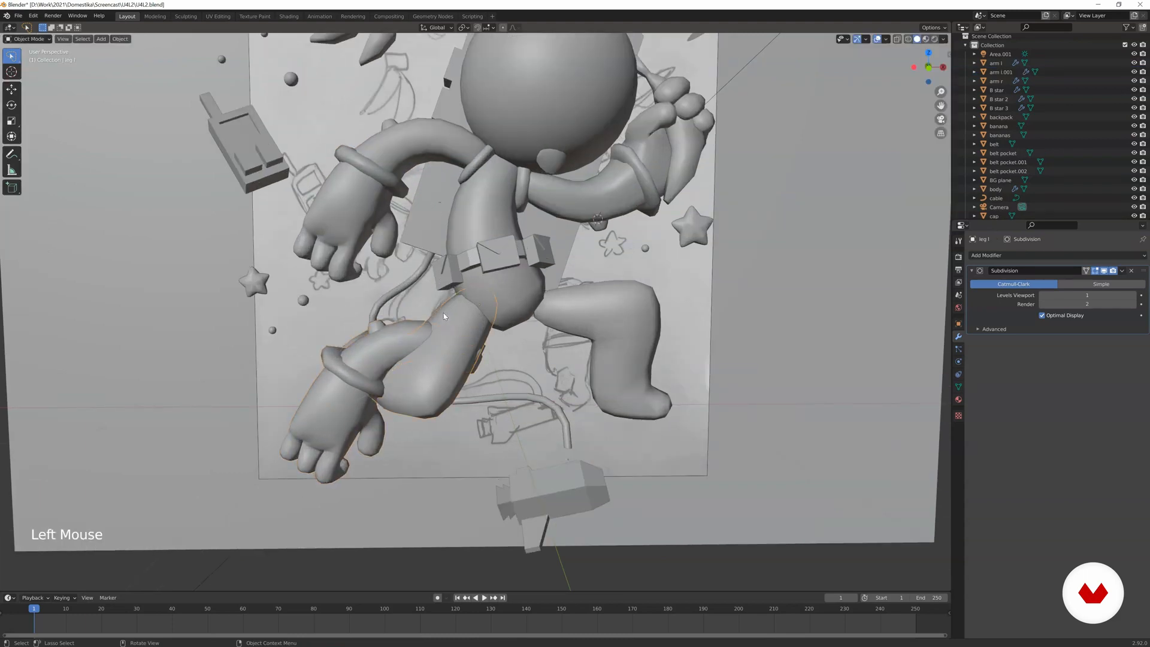
key("x")
left_click(444, 316)
left_click(444, 337)
In the camera view, rotate the duplicated arm downward and move it below the hip, then rotate it about 22° further.
left_click(477, 344)
key("KP_0")
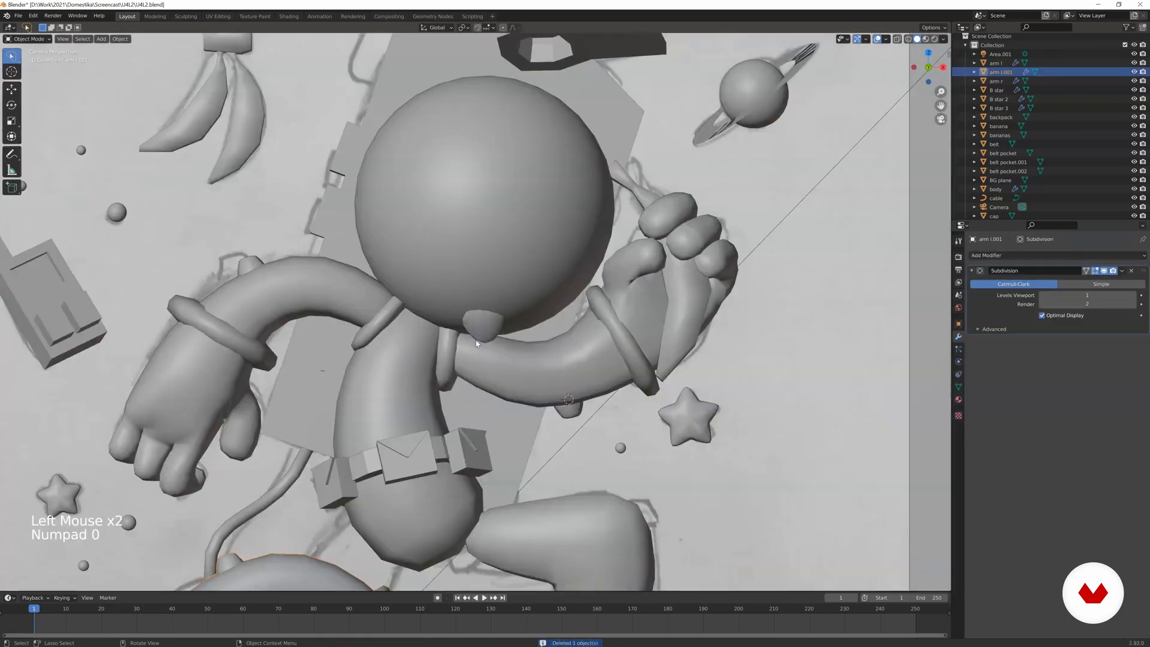
scroll(477, 336, "down", 3)
middle_click_drag(500, 382, 512, 304, "shift")
key("r")
left_click(446, 267)
key("g")
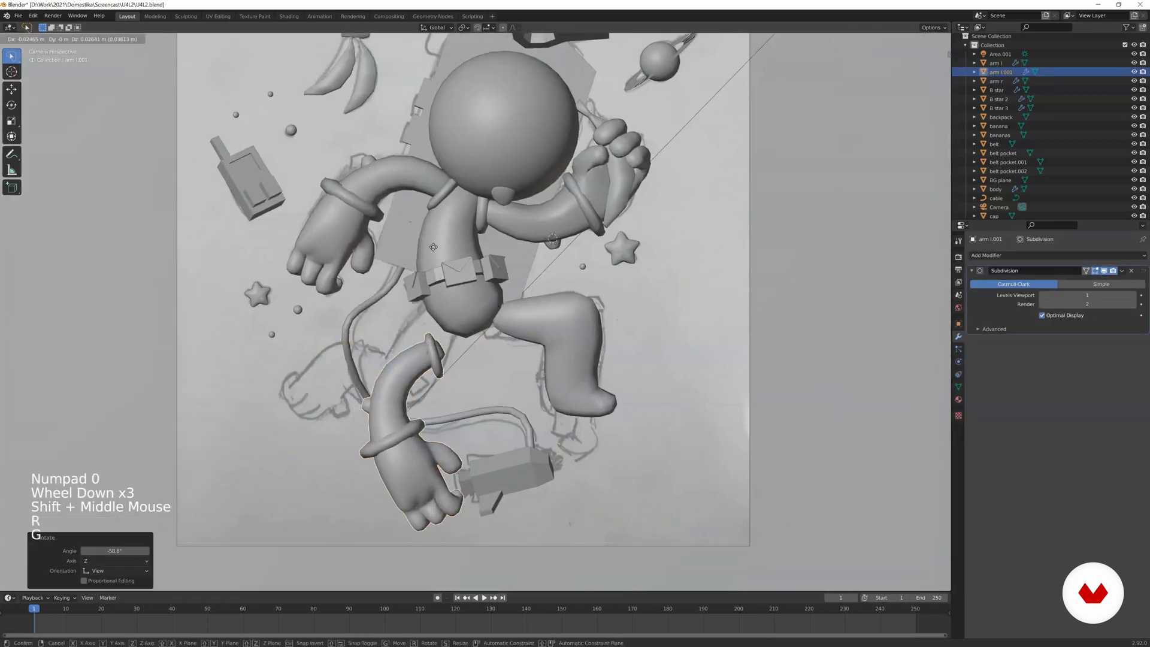
left_click(510, 260)
key("r")
left_click(489, 250)
Move the duplicated arm's upper end against the hip and shift it 0.12353 m along the global Y axis.
scroll(487, 278, "up", 4)
middle_click_drag(487, 282, 549, 264, "shift")
scroll(549, 265, "up", 2)
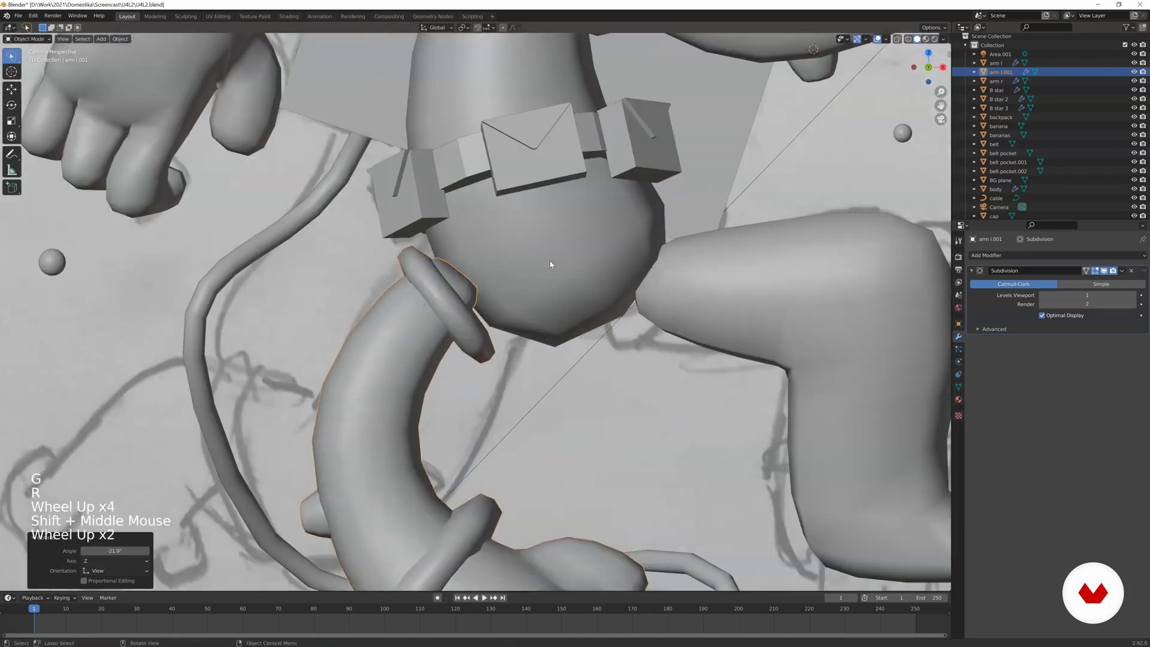
key("g")
left_click(563, 262)
key("g")
key("y")
left_click(561, 346)
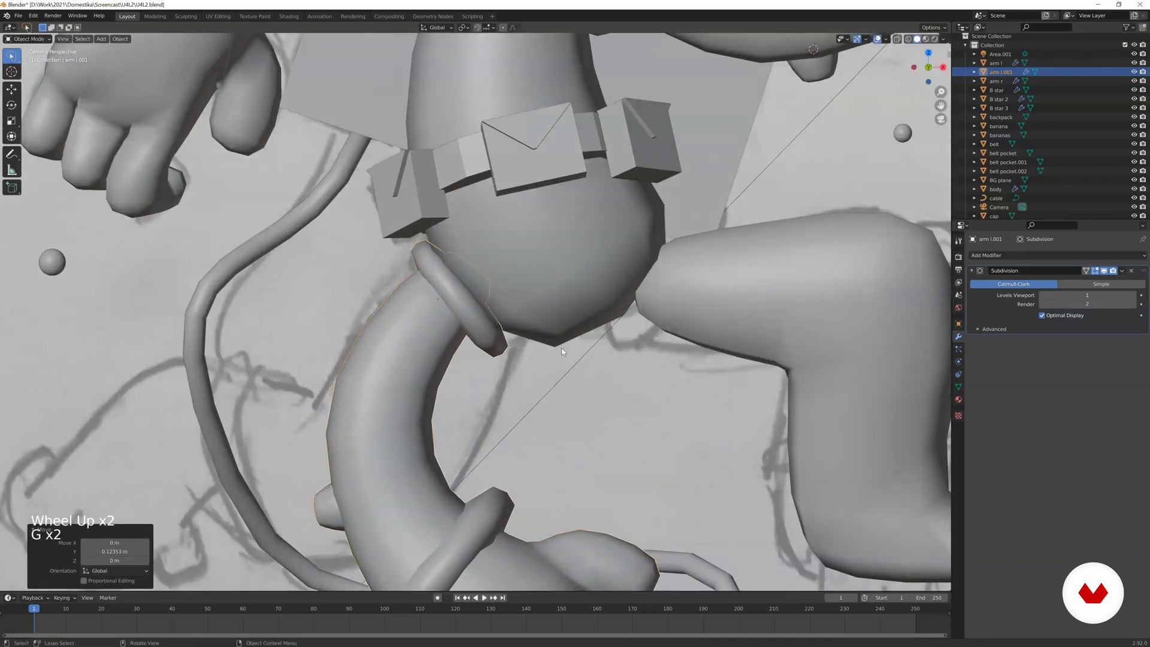
Fine-tune the position and rotation of the duplicated arm where its cuff meets the hip.
key("g")
left_click(467, 294)
key("r")
left_click(454, 286)
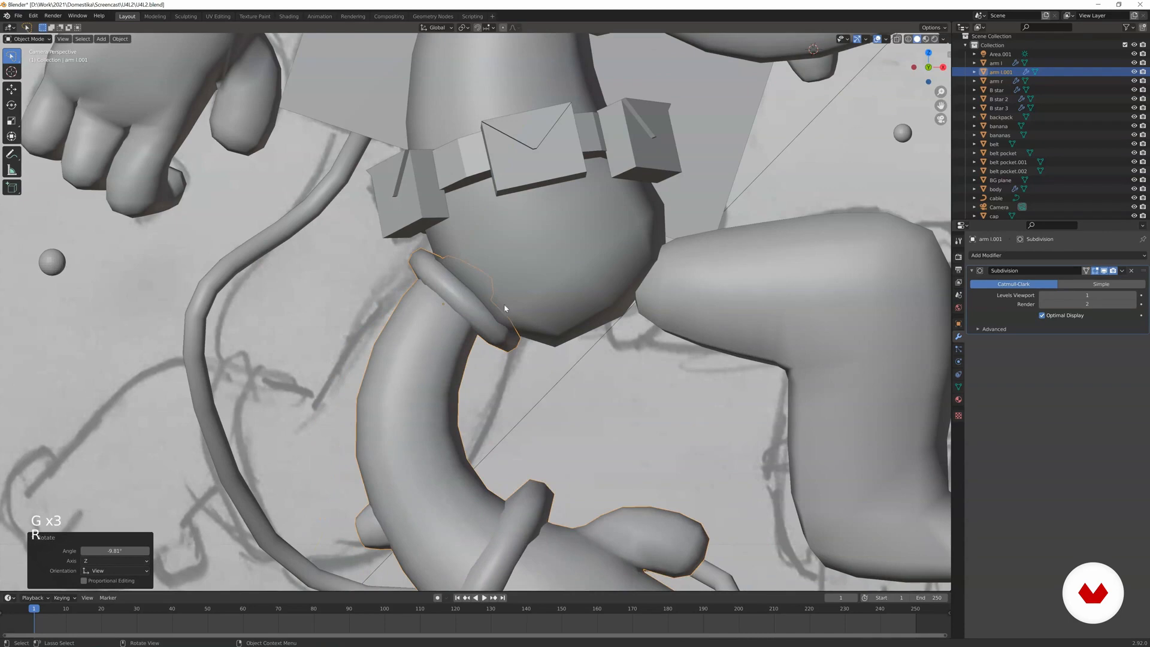
Open the duplicated arm's mesh for editing and display the scene as wireframe so the reference sketch shows through.
scroll(505, 308, "down", 3)
middle_click_drag(505, 308, 584, 360, "shift")
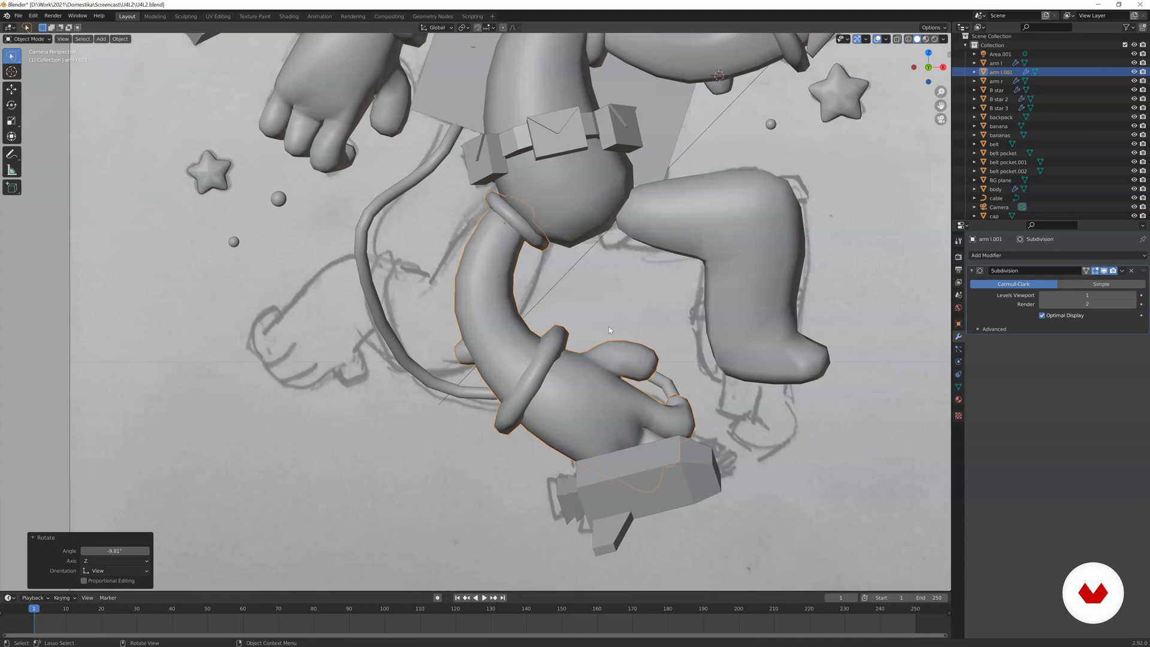
key("Tab")
middle_click_drag(627, 367, 516, 288, "shift")
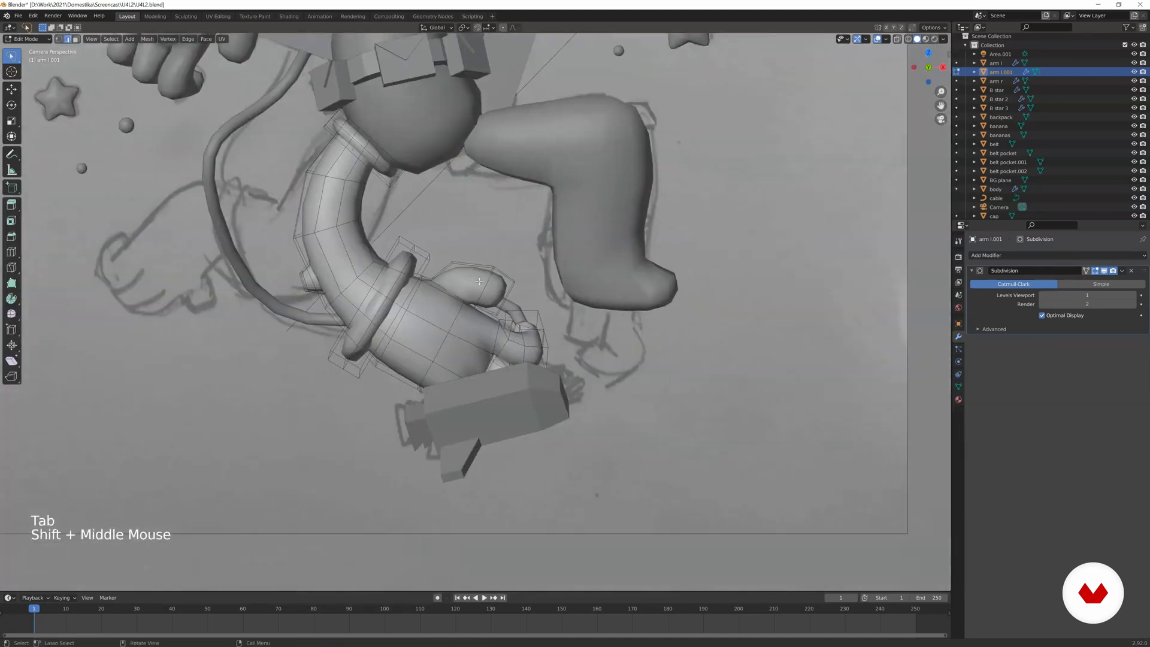
scroll(517, 286, "up", 2)
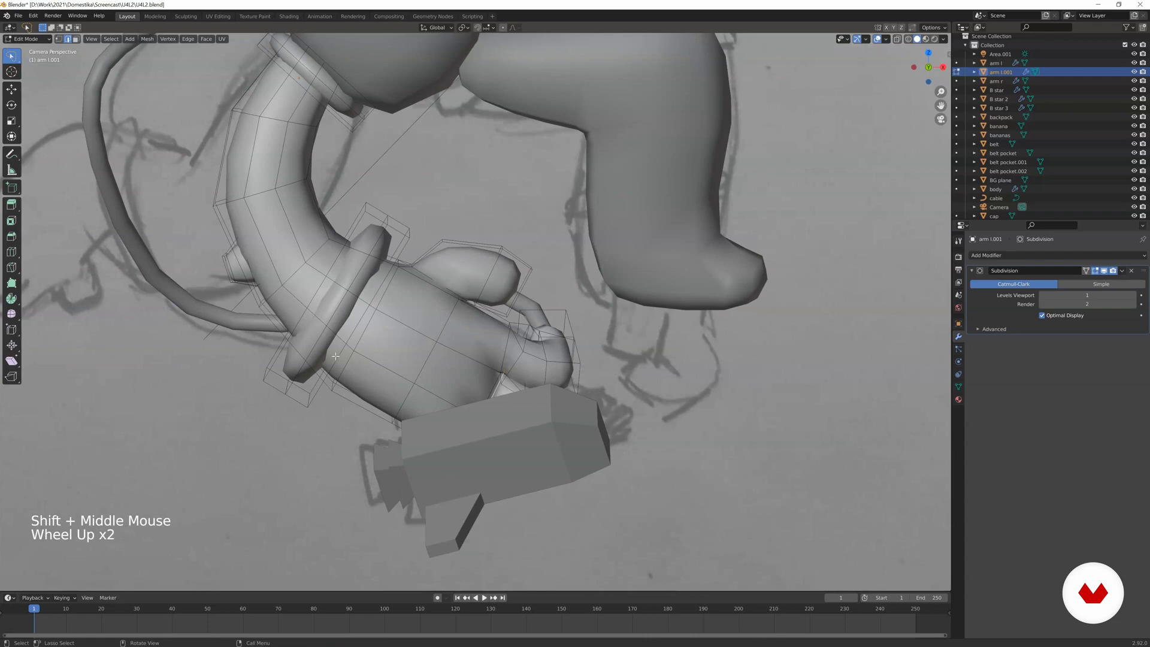
scroll(432, 483, "down", 4)
middle_click_drag(432, 483, 328, 284, "shift")
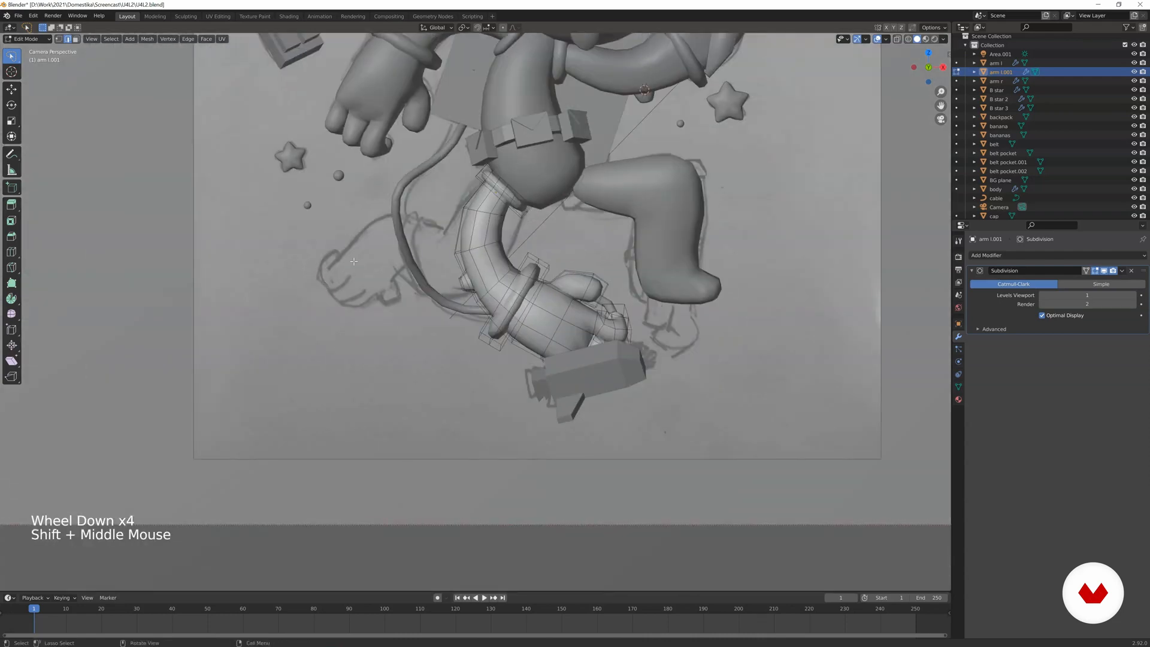
scroll(542, 313, "up", 2)
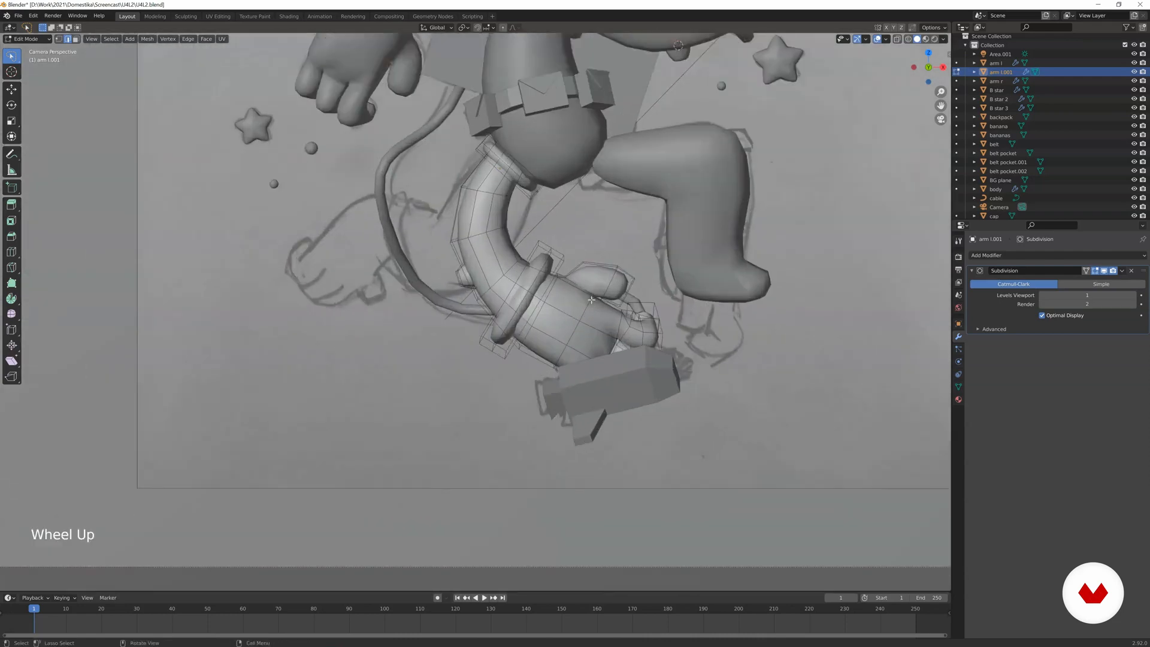
key("z")
left_click(534, 306)
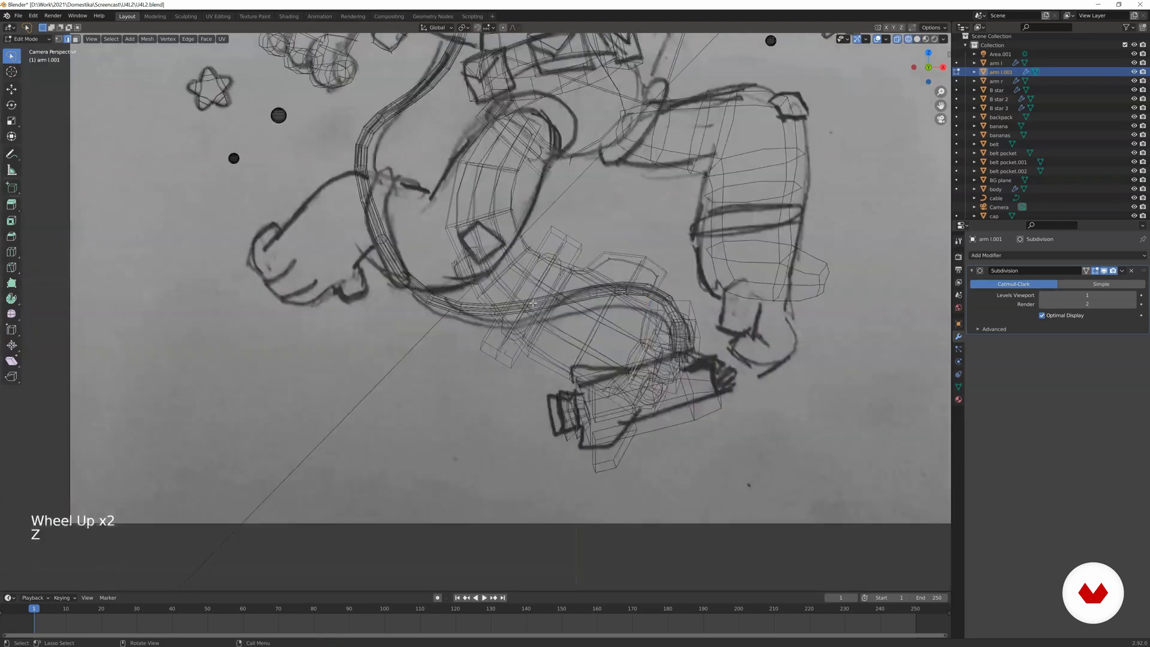
middle_click_drag(571, 292, 505, 294, "shift")
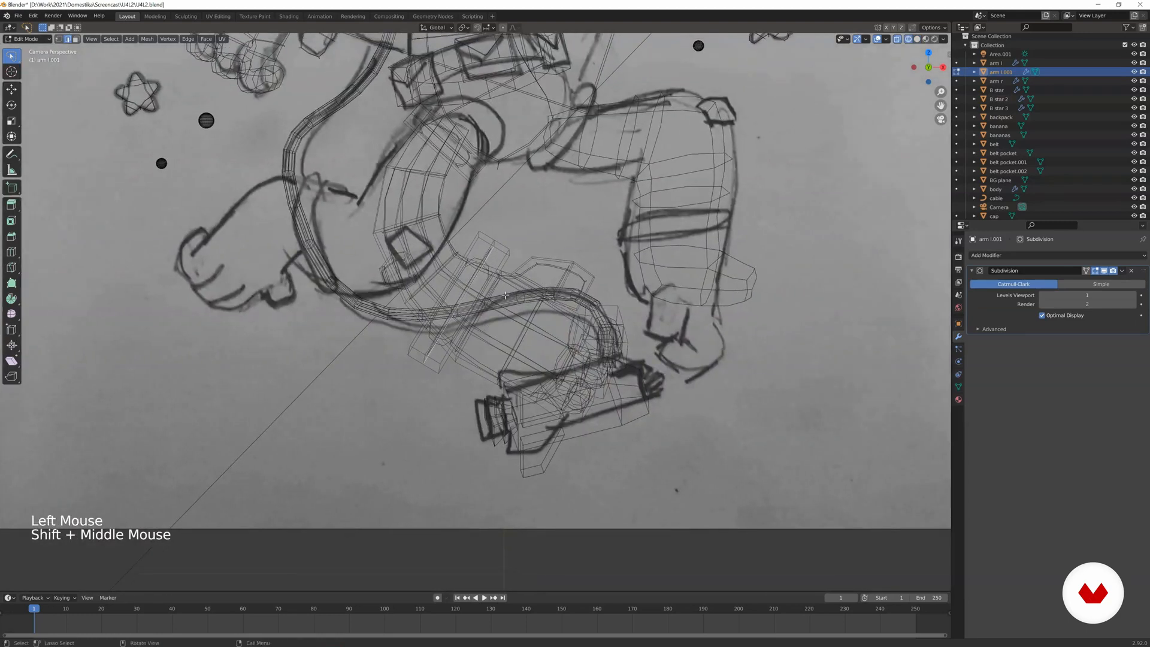
In face mode, circle-select all faces of the hand, its cuff and the adjoining wrist section of the duplicated arm.
left_click(74, 39)
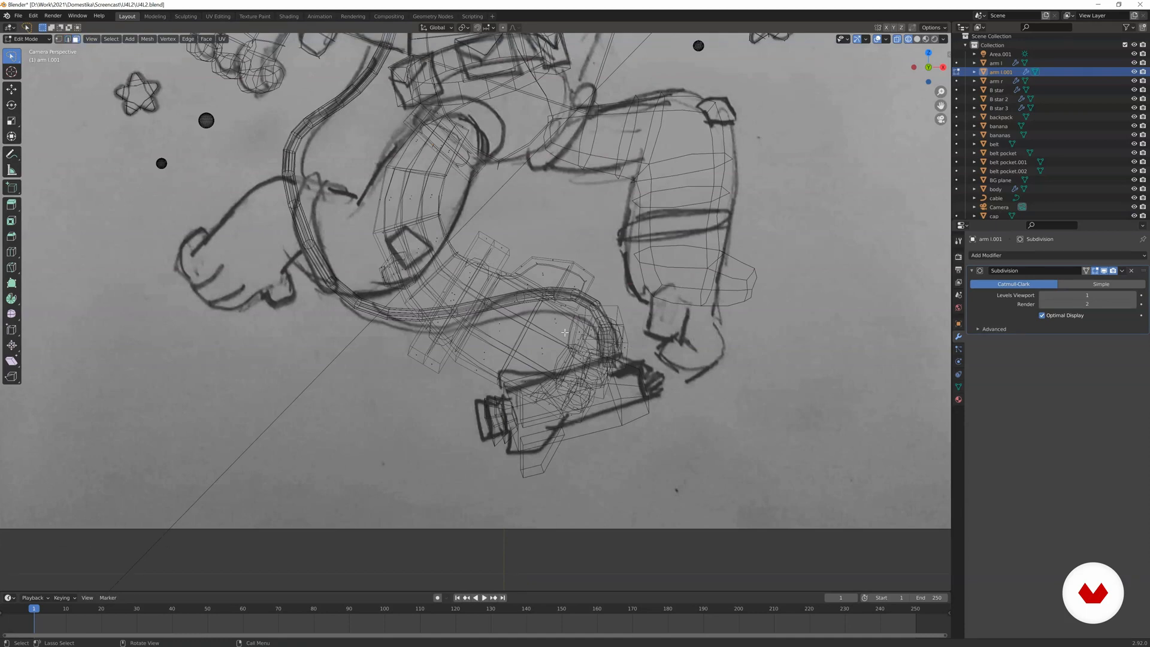
key("c")
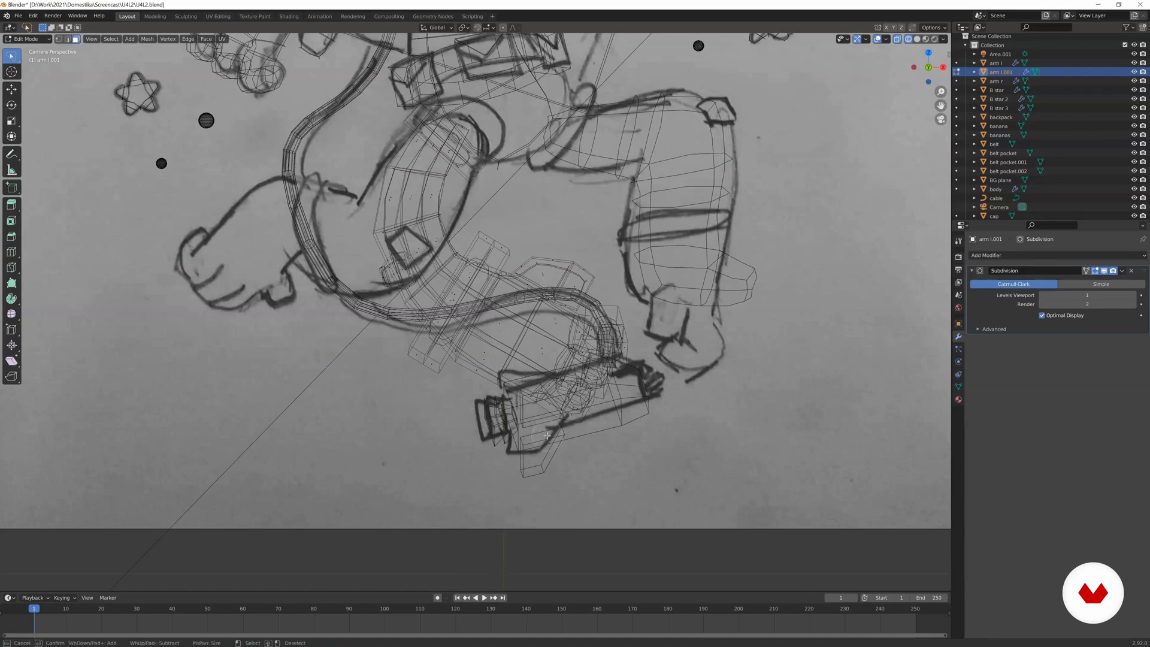
mouse_move(552, 432)
left_mouse_down()
mouse_move(584, 389)
mouse_move(602, 326)
mouse_move(542, 398)
mouse_move(561, 412)
mouse_move(552, 312)
left_mouse_up()
left_click_drag(585, 267, 439, 343)
mouse_move(473, 303)
left_mouse_down()
mouse_move(488, 248)
mouse_move(426, 338)
left_mouse_up()
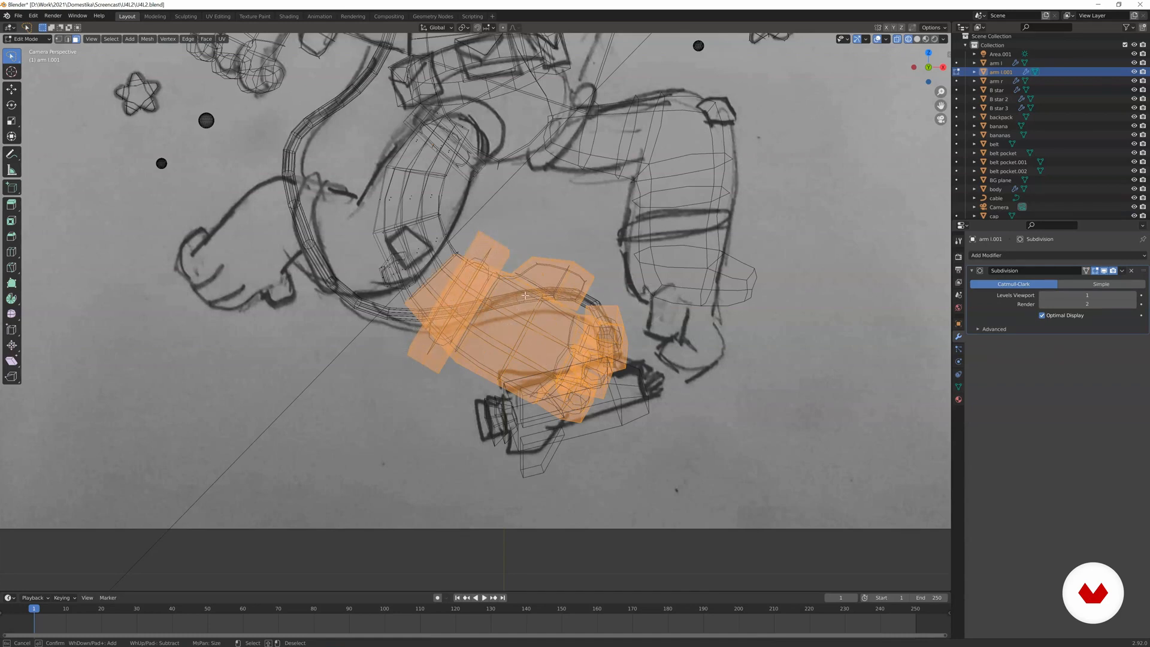
scroll(499, 303, "down", 3)
middle_click_drag(499, 302, 565, 322, "shift")
scroll(565, 322, "up", 3)
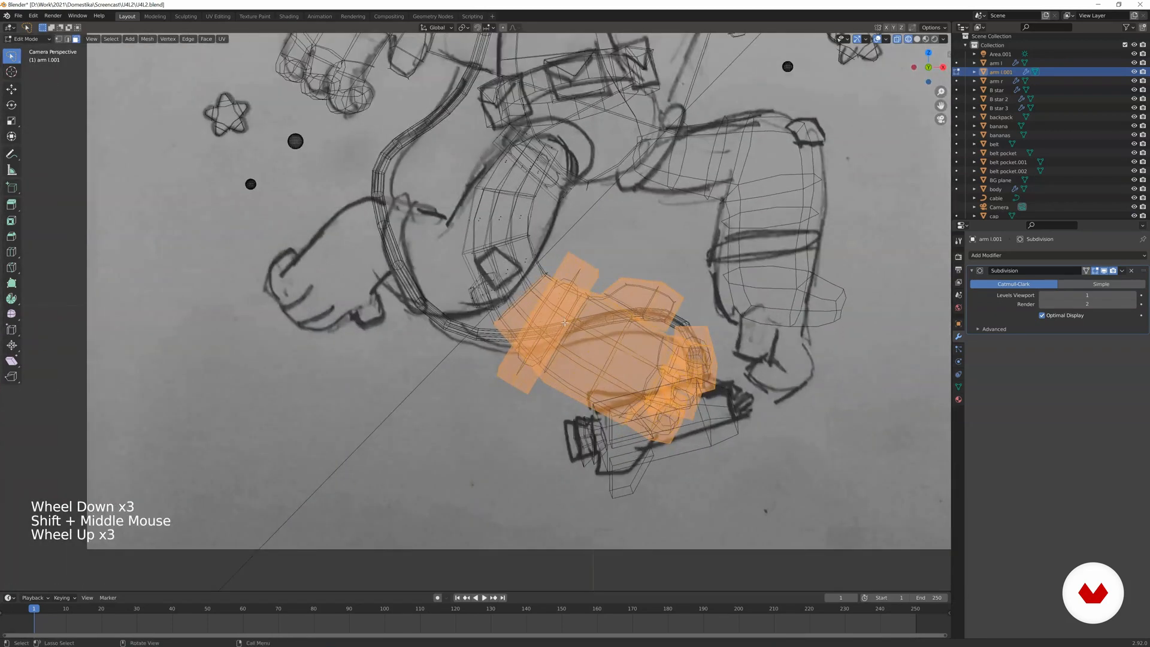
Rotate the selected hand section downward, move it over the sketched left foot and scale it to about 0.65.
key("r")
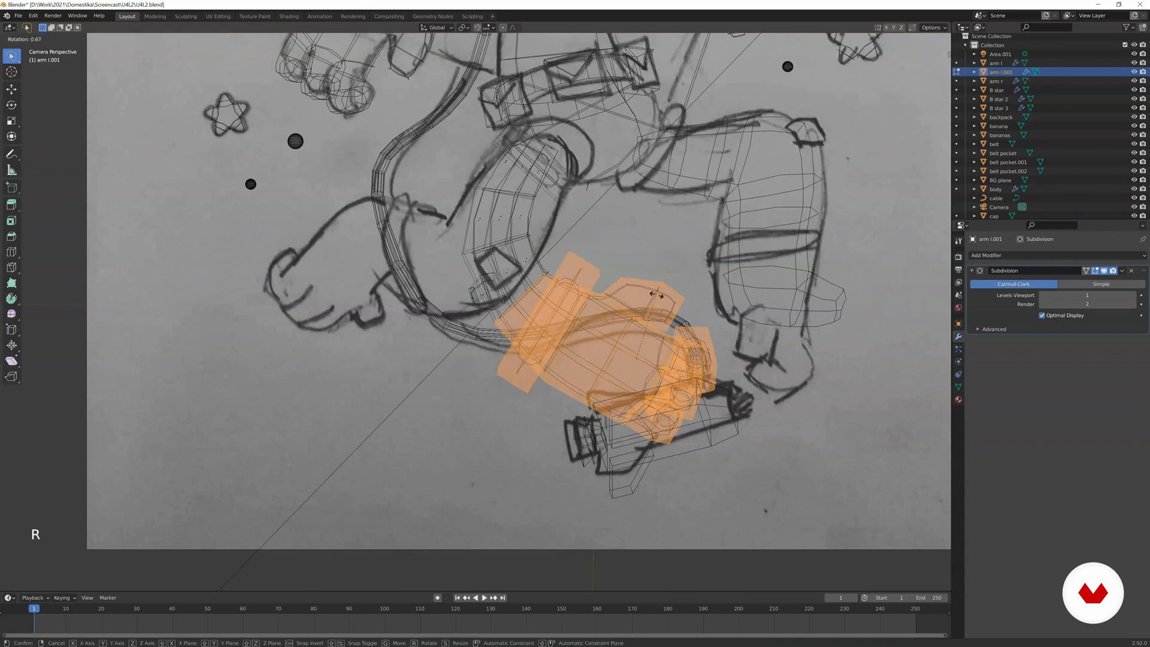
left_click(694, 311)
key("g")
left_click(413, 231)
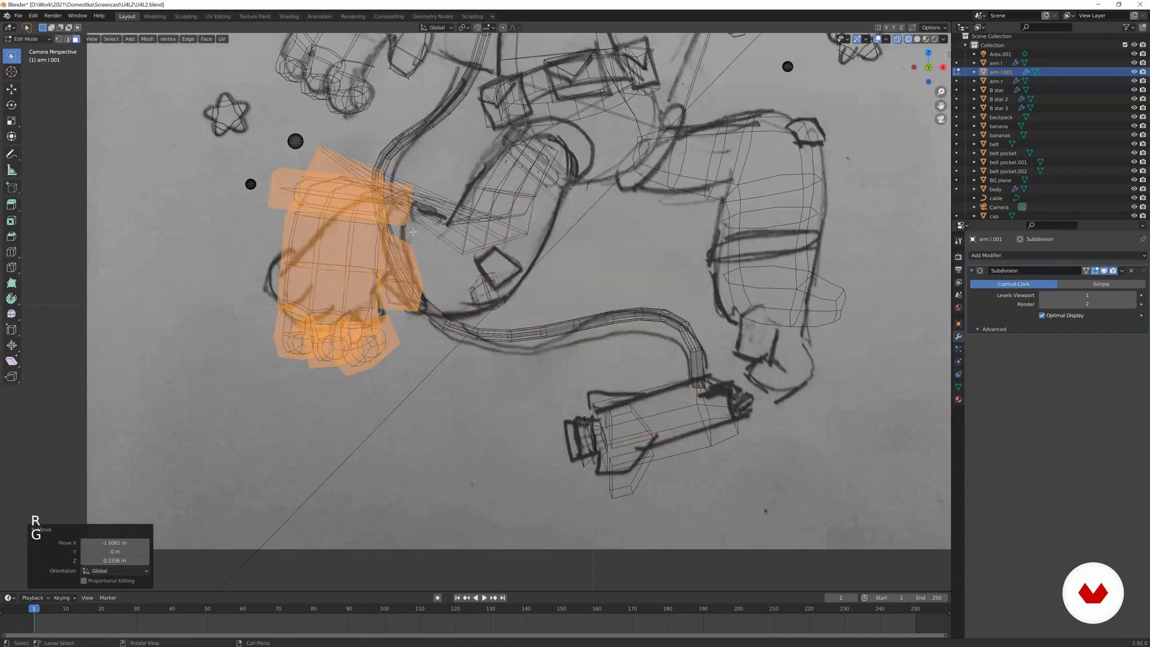
key("s")
left_click(433, 250)
Turn the hand section around the global X axis, then rotate, move and scale it to match the sketched foot's outline.
key("r")
key("x")
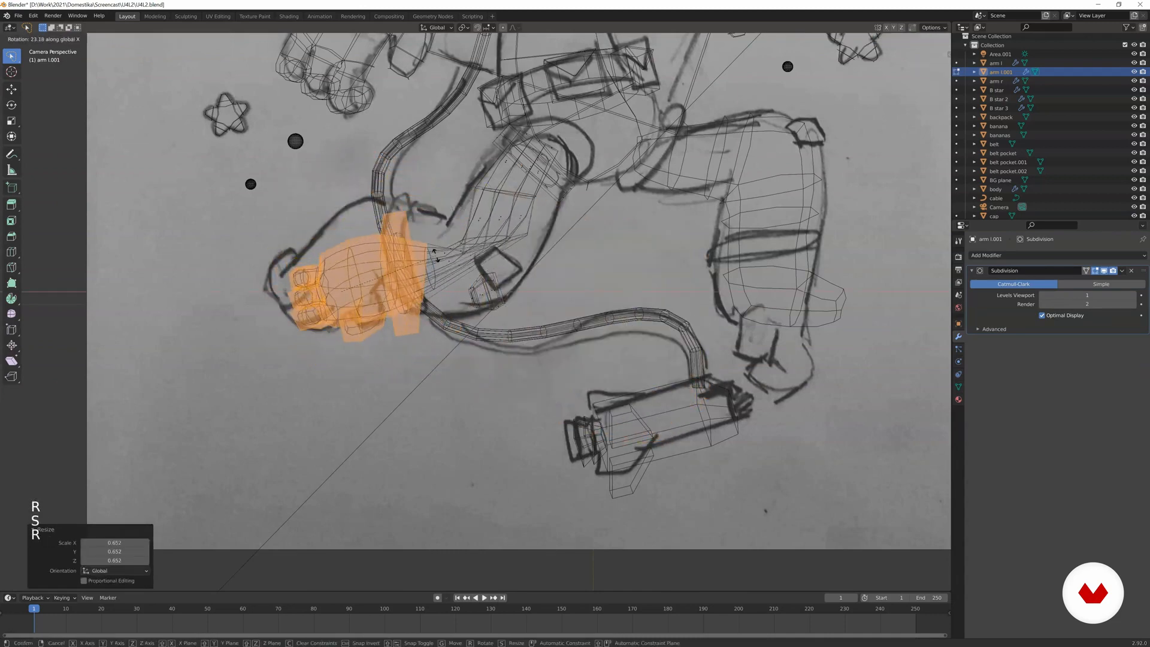
left_click(435, 256)
key("r")
left_click(424, 234)
key("g")
left_click(414, 217)
key("s")
left_click(427, 208)
Rotate the foot section 12.4° around global X and slightly around global Z, nudge it into place and return to solid shading.
key("r")
key("x")
left_click(403, 193)
key("r")
key("z")
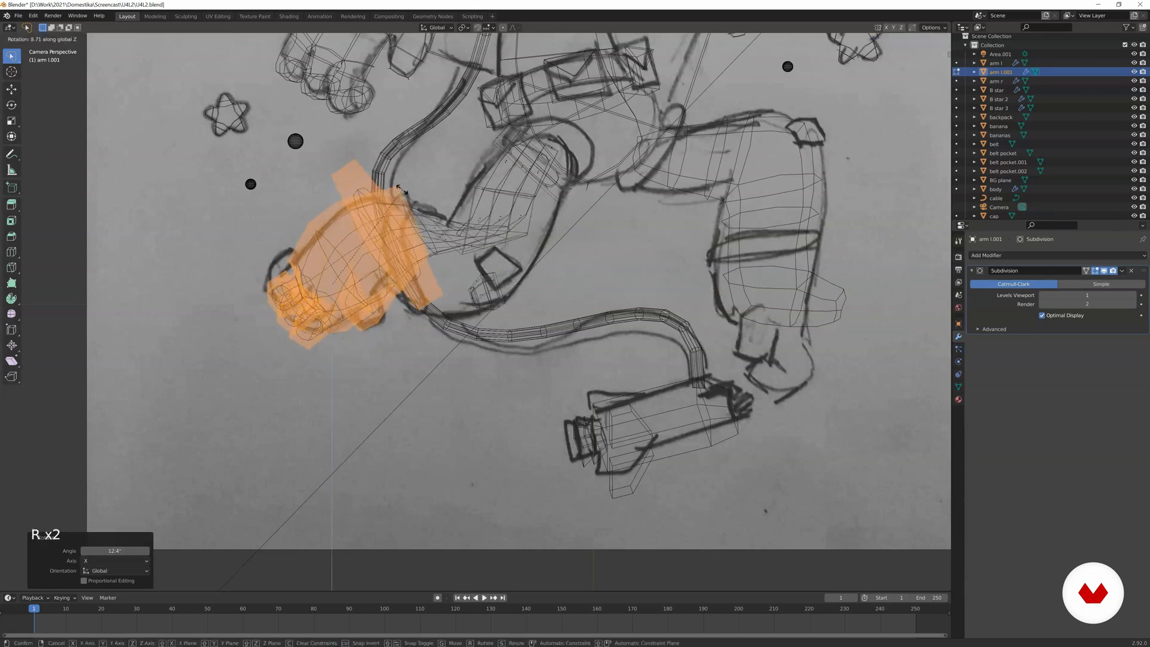
key("g")
left_click(399, 193)
key("z")
left_click(432, 245)
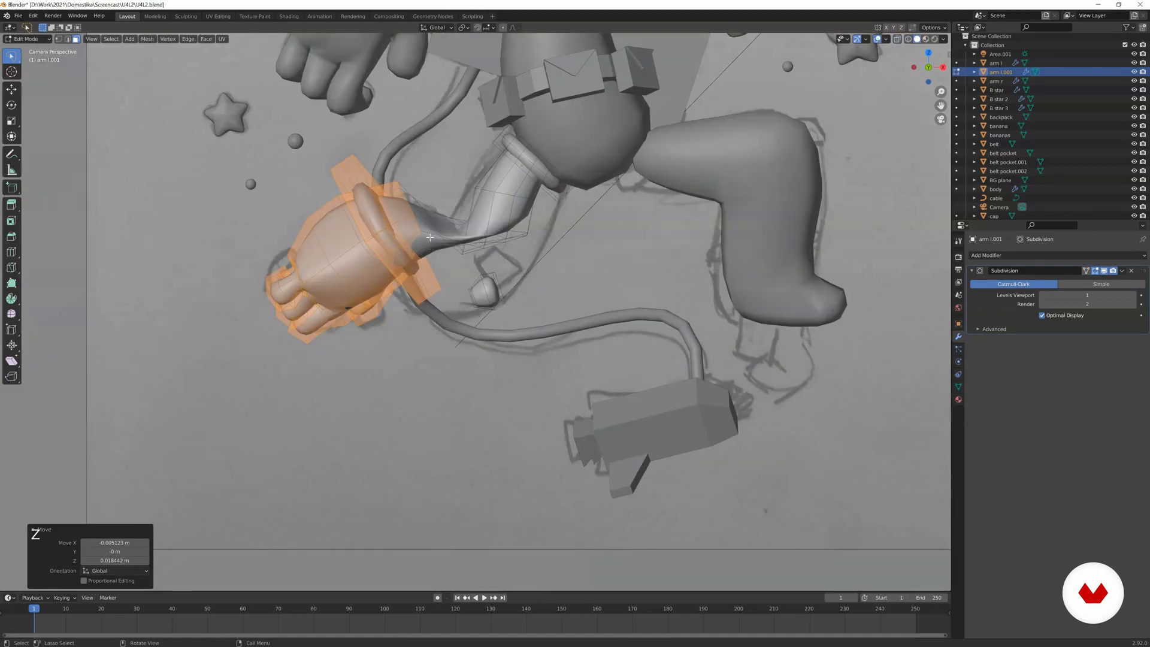
From a side angle, shift the foot section along the global Y axis, then rotate it in the view and 16.1° around global X.
middle_click_drag(334, 268, 462, 308)
scroll(419, 276, "up", 4)
scroll(611, 319, "up", 4)
scroll(461, 307, "up", 3)
key("g")
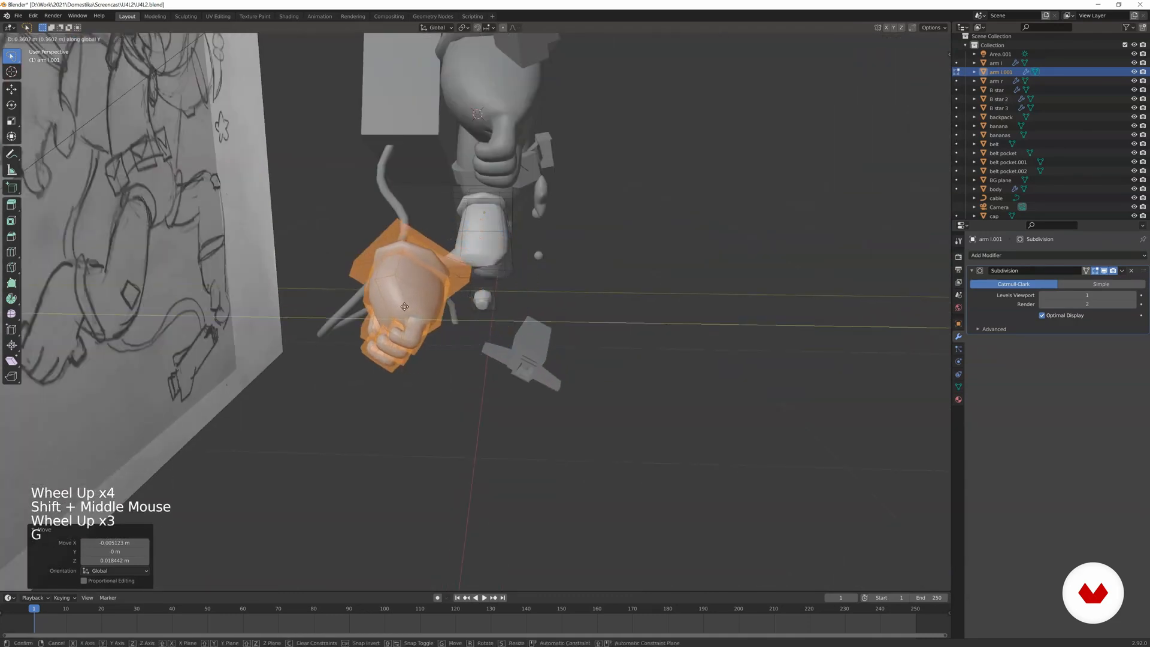
key("r")
left_click(504, 398)
mouse_move(515, 392)
middle_mouse_down()
mouse_move(464, 329)
mouse_move(471, 318)
mouse_move(570, 377)
mouse_move(608, 367)
mouse_move(572, 378)
middle_mouse_up()
key("r")
key("x")
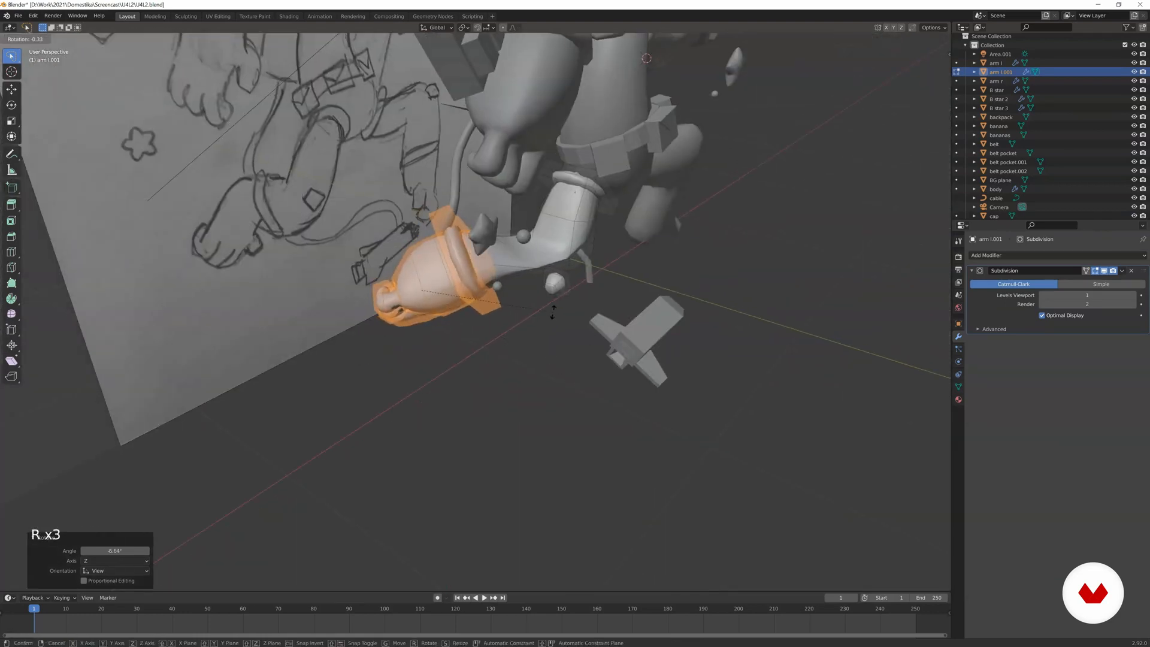
left_click(550, 276)
In the camera view, correct the foot section's rotation until its toes and cuff line up with the sketched foot.
key("KP_0")
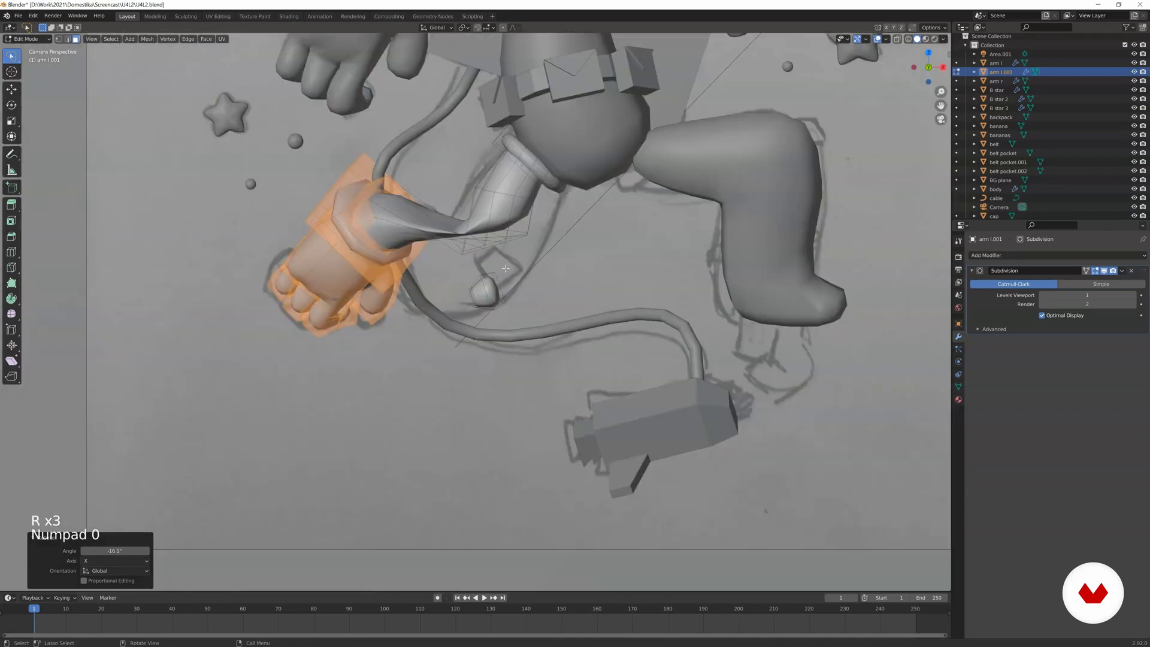
key("r")
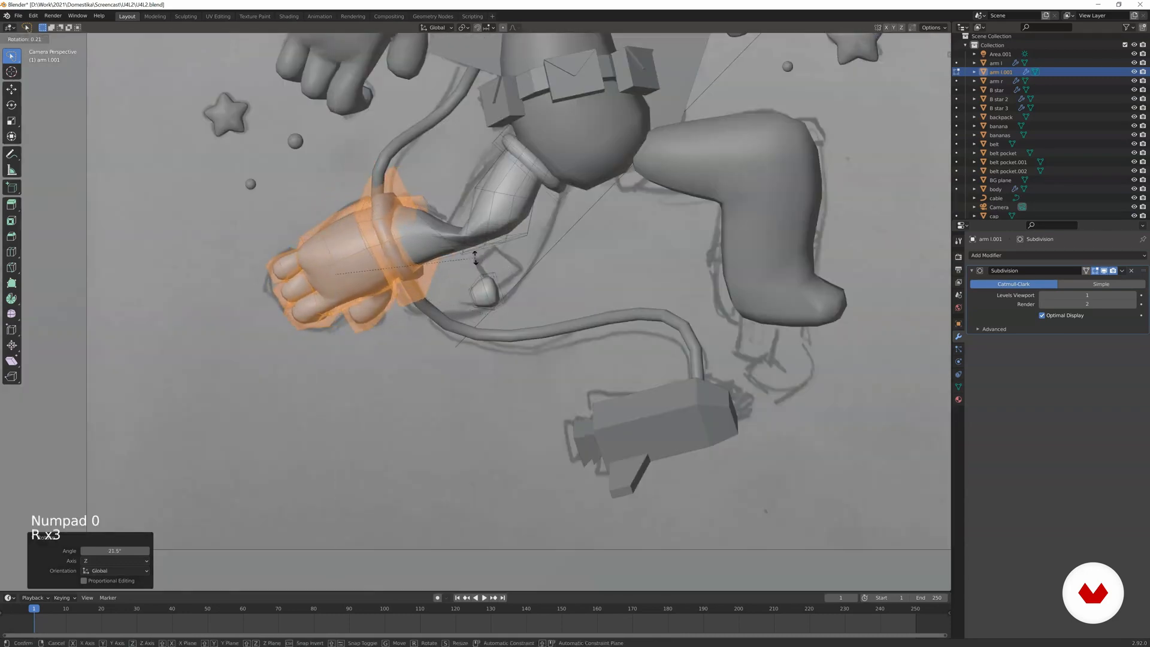
middle_click(476, 258)
left_click(459, 207)
key("r")
left_click(448, 184)
middle_click_drag(447, 185, 400, 243, "shift")
In edge mode, select the edge loop at the knee bend, then rotate, move and scale it to open up the pinched knee.
scroll(400, 243, "up", 2)
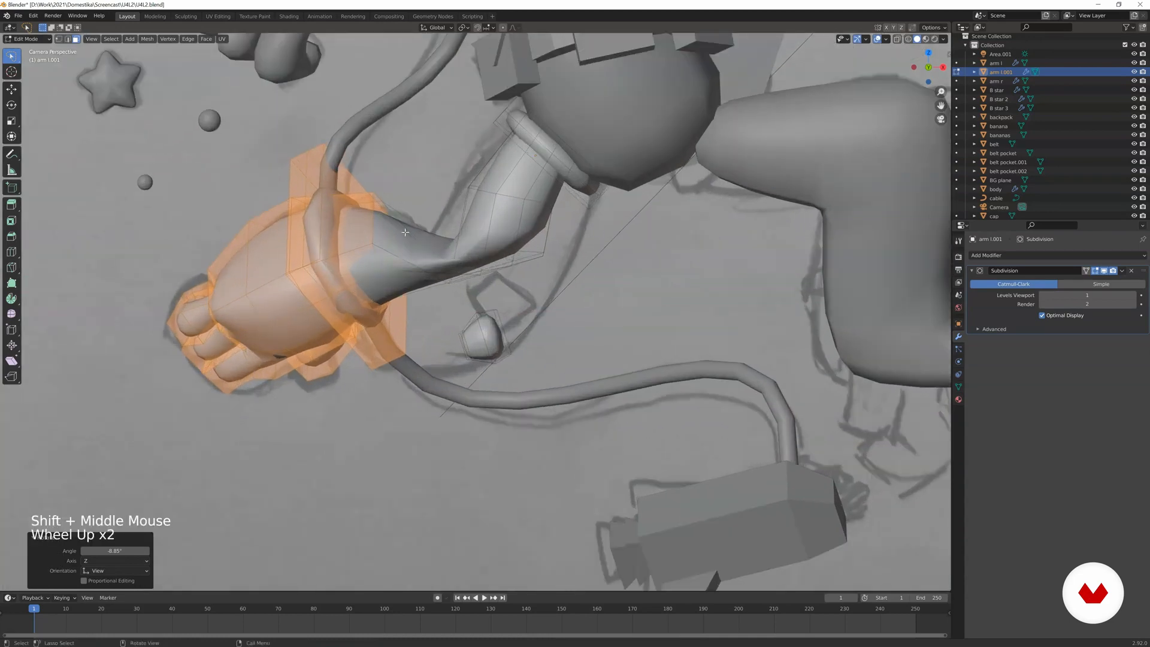
left_click(405, 232)
left_click(436, 262, "alt")
left_click(439, 265)
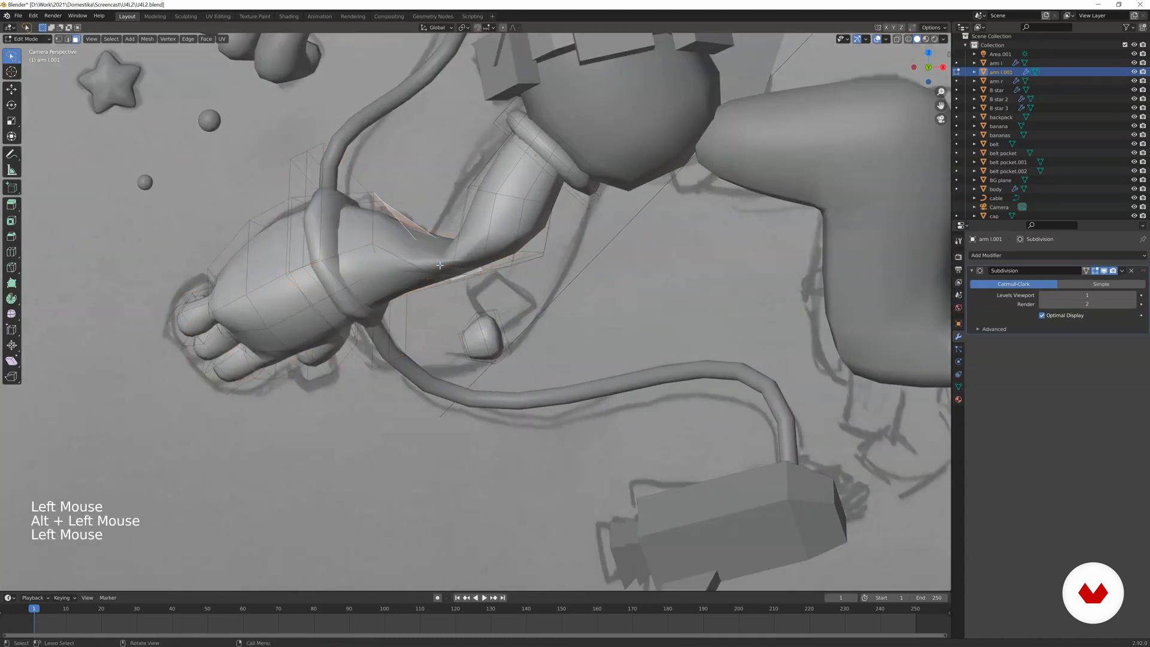
key("2")
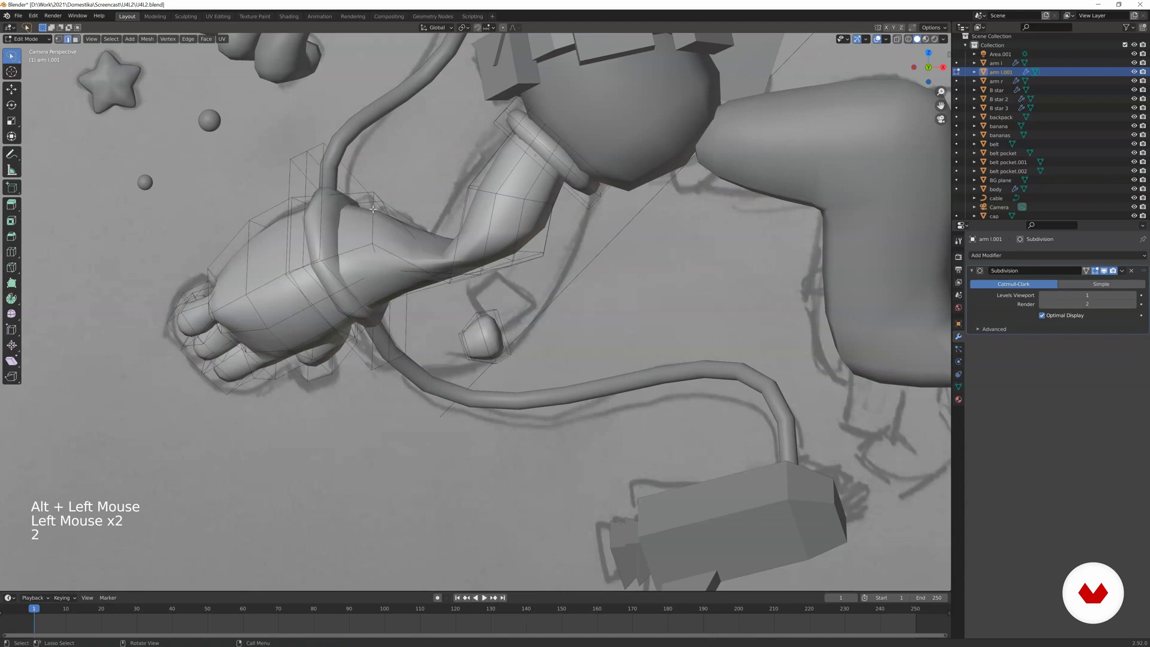
left_click(485, 280, "alt")
key("r")
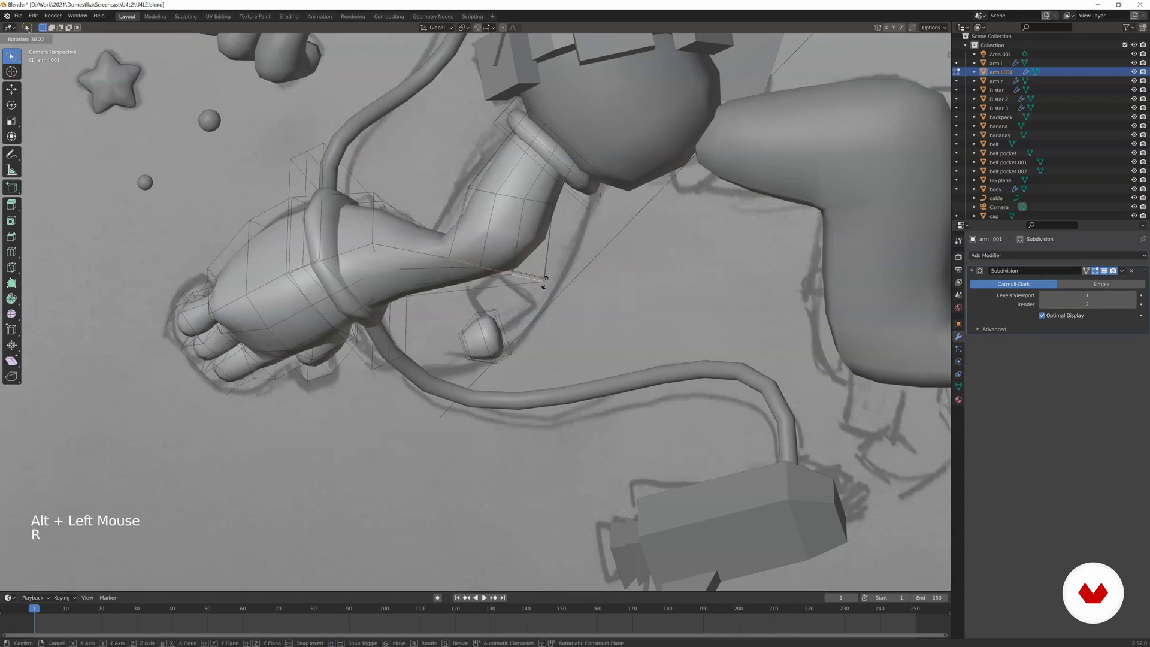
left_click(529, 306)
key("g")
left_click(508, 271)
key("r")
left_click(518, 280)
key("s")
left_click(533, 272)
Pull the knee loop outward and enlarge it to form a full, rounded knee, finishing with a 5.8° rotation.
key("g")
left_click(548, 256)
key("r")
left_click(547, 252)
key("g")
left_click(543, 245)
key("s")
left_click(555, 226)
key("g")
left_click(560, 226)
key("r")
left_click(548, 214)
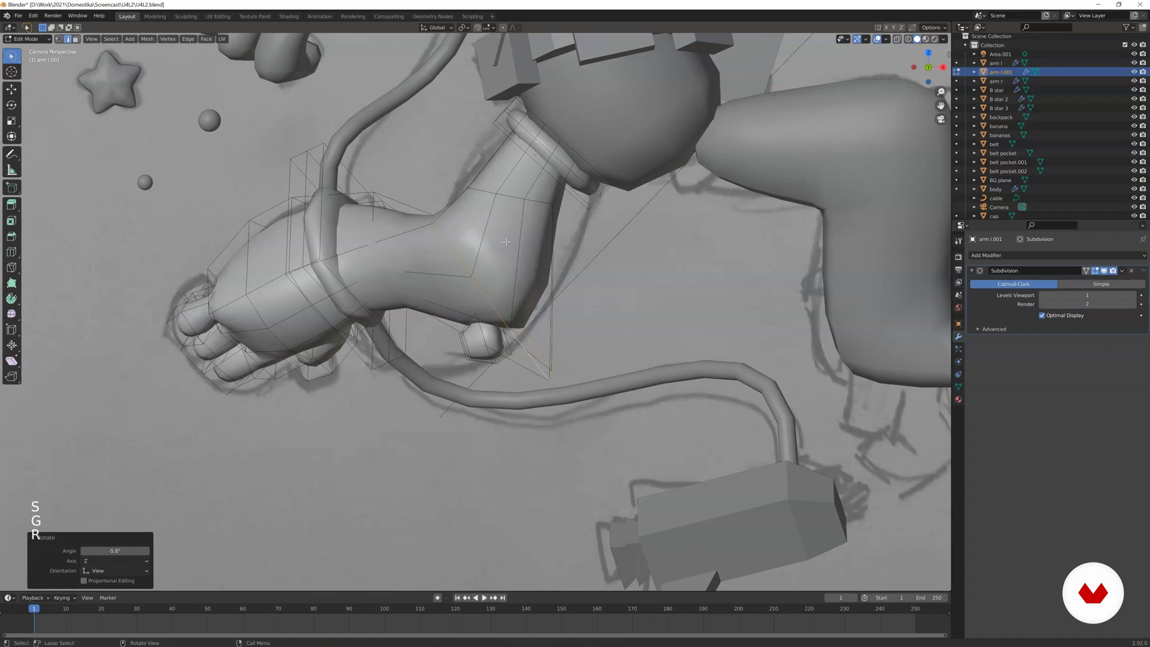
Rotate the thigh's edge loop, move it 0.032754 m in X and -0.014953 m in Z, enlarge it and leave mesh editing.
left_click(511, 197, "alt")
key("r")
left_click(557, 198)
key("g")
left_click(572, 203)
key("s")
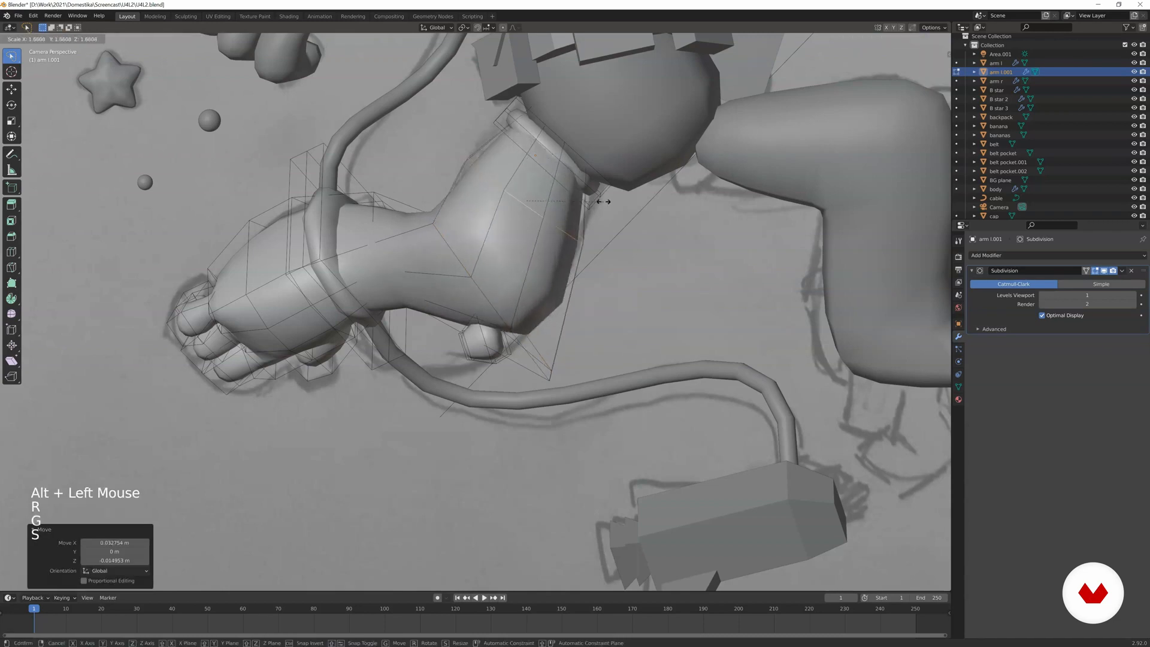
left_click(603, 202)
key("Tab")
scroll(495, 188, "down", 2)
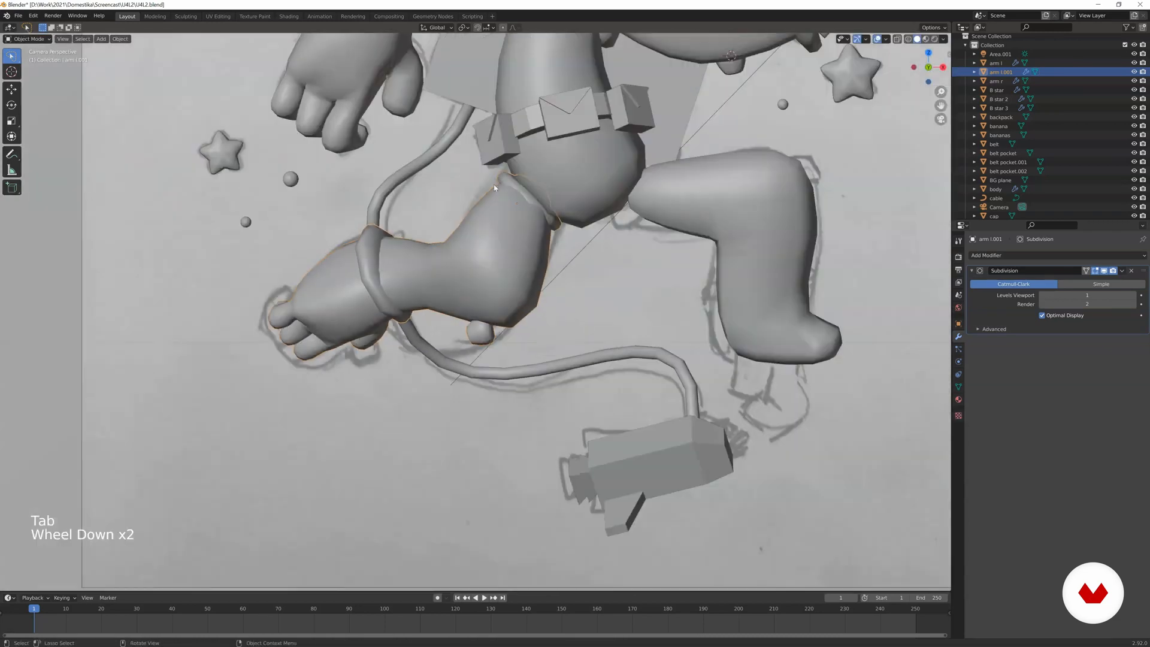
Rotate the shin's edge loop beside the ankle cuff 11.4°, scale it by 1.814 and move it to thicken the calf.
key("Tab")
scroll(494, 188, "up", 1)
left_click(394, 234, "alt")
key("r")
left_click(443, 225)
key("g")
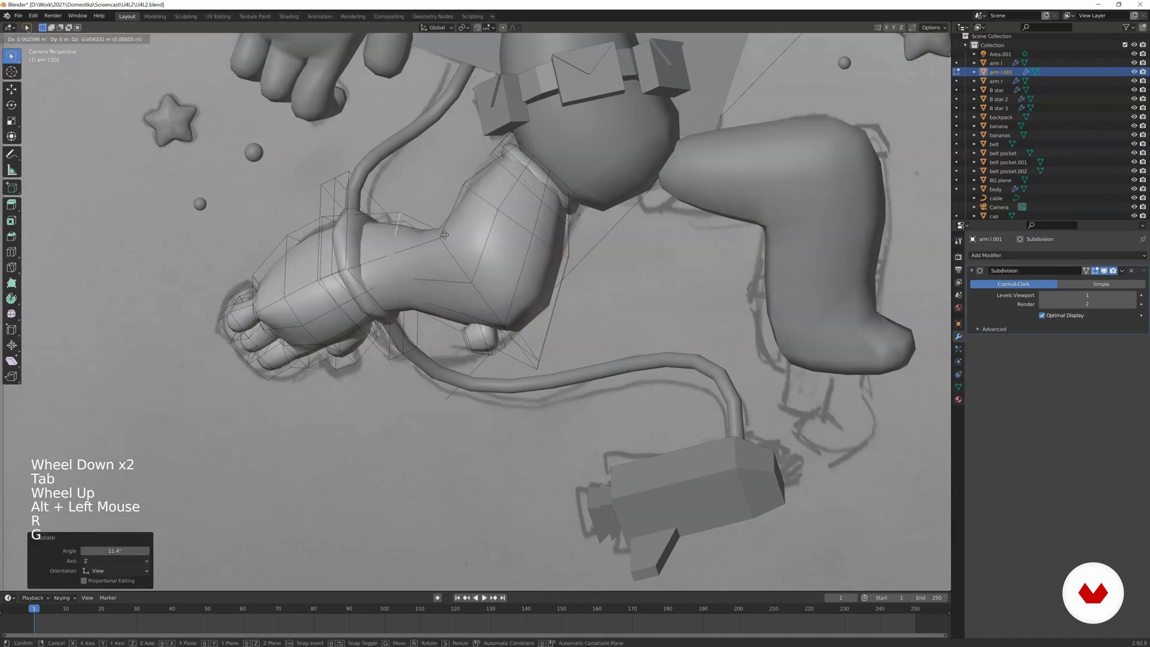
left_click(450, 274)
key("s")
left_click(481, 247)
key("g")
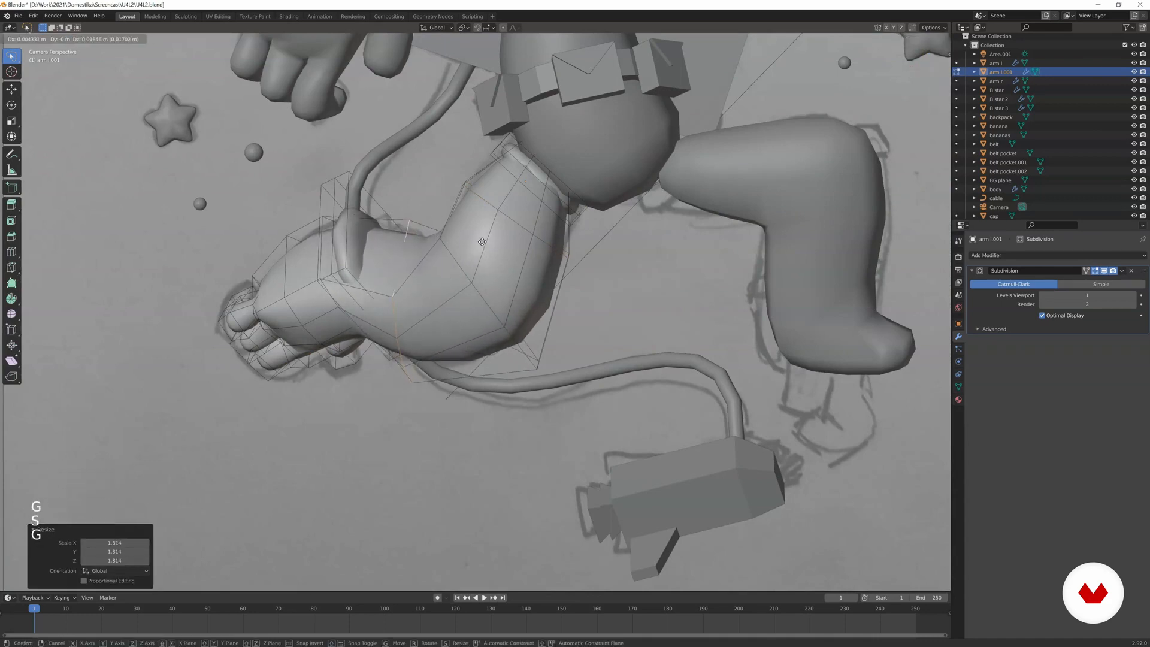
left_click(482, 240)
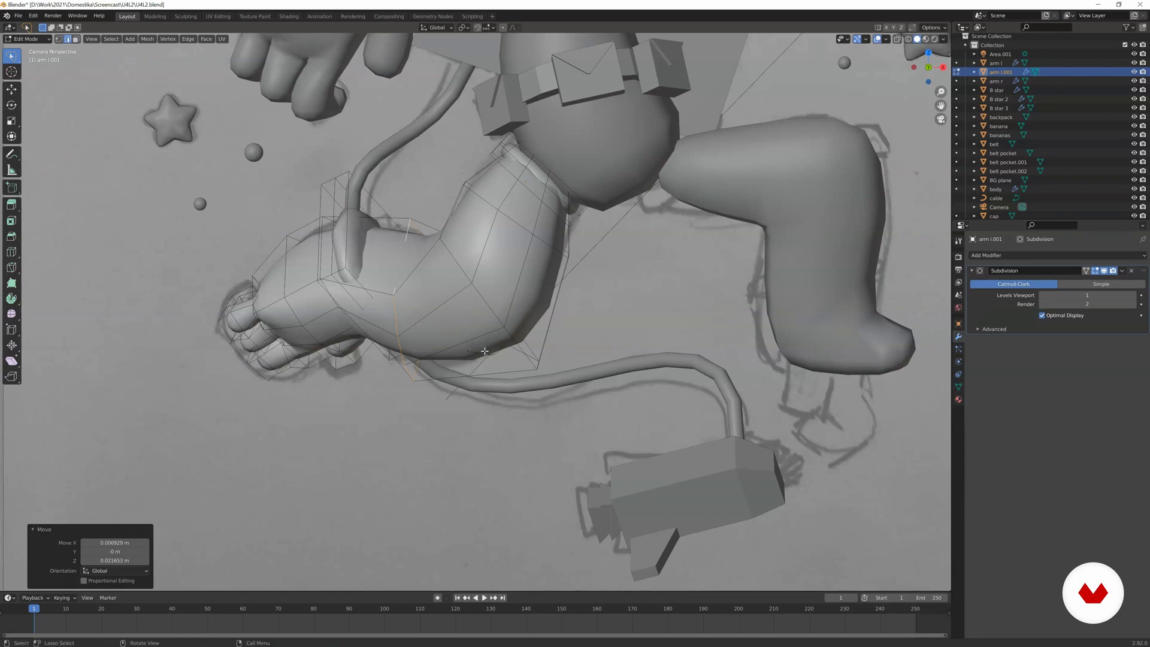
Return to Object Mode and scale the whole leg by 1.011.
key("Tab")
key("Tab")
scroll(479, 336, "up", 2)
middle_click_drag(443, 252, 423, 361, "shift")
key("Tab")
scroll(439, 380, "down", 3)
key("s")
left_click(635, 348)
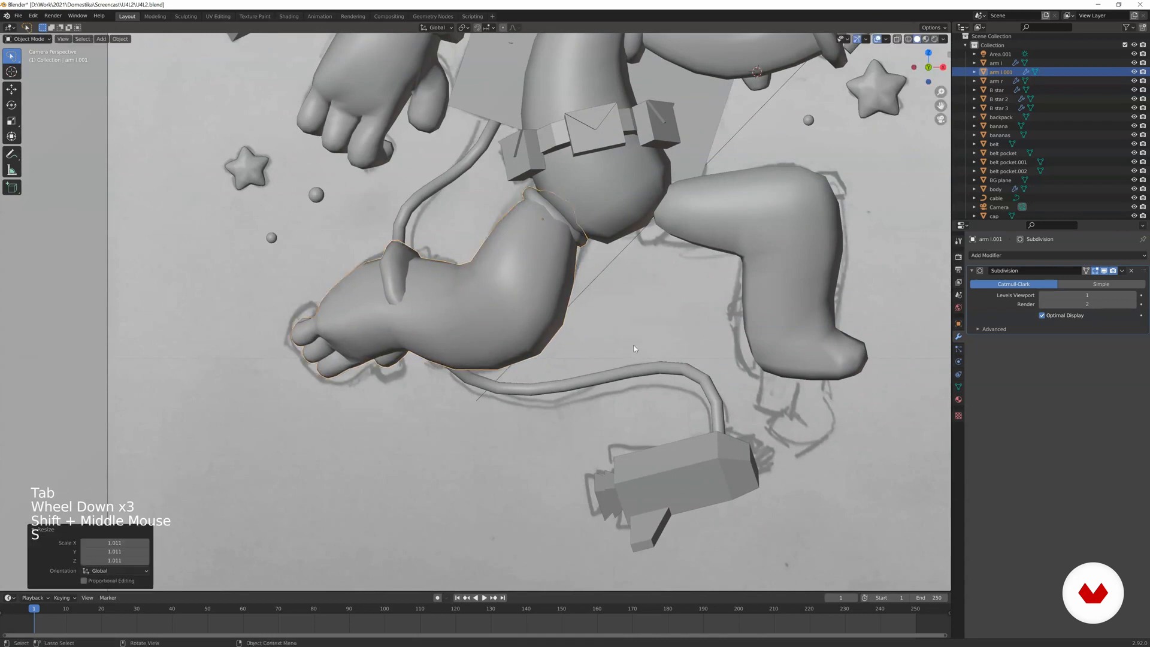
Select the linked cuff ring at the hip, widen it along the global Y axis and clear the selection.
scroll(635, 349, "up", 2)
key("Tab")
key("a")
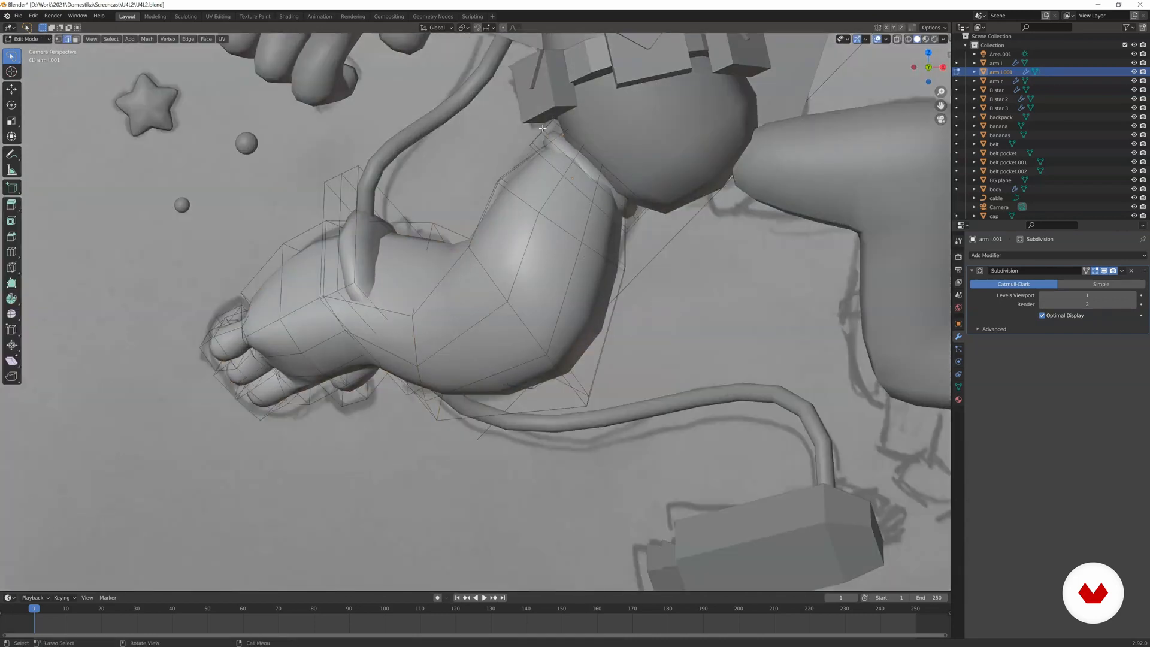
key("l")
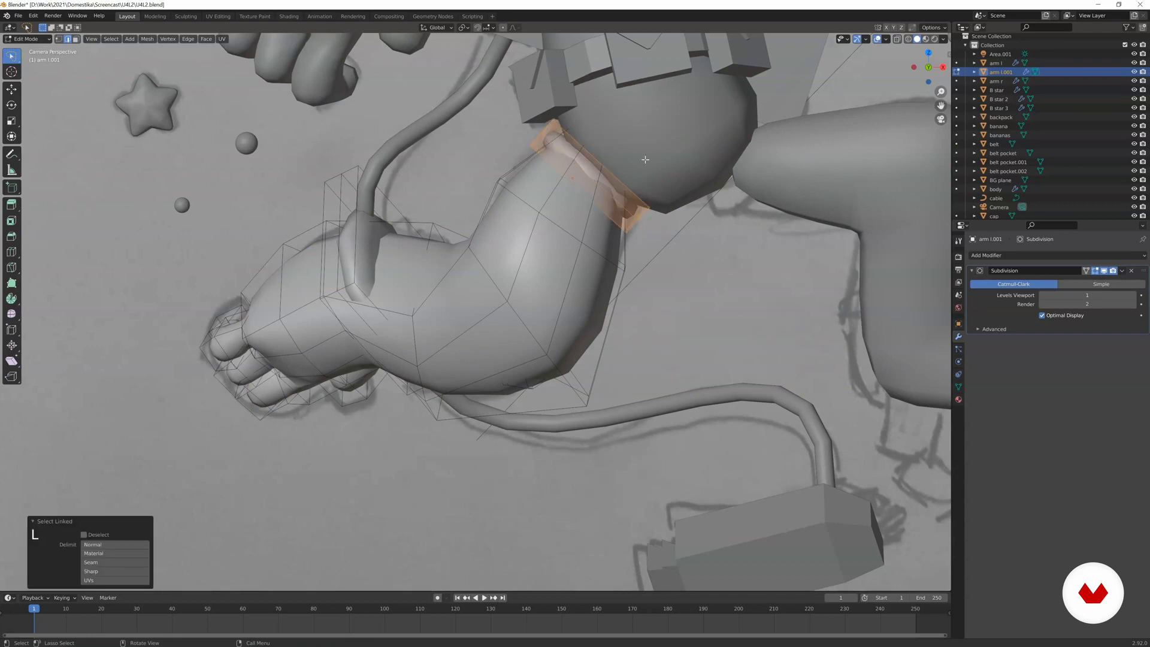
key("s")
key("y")
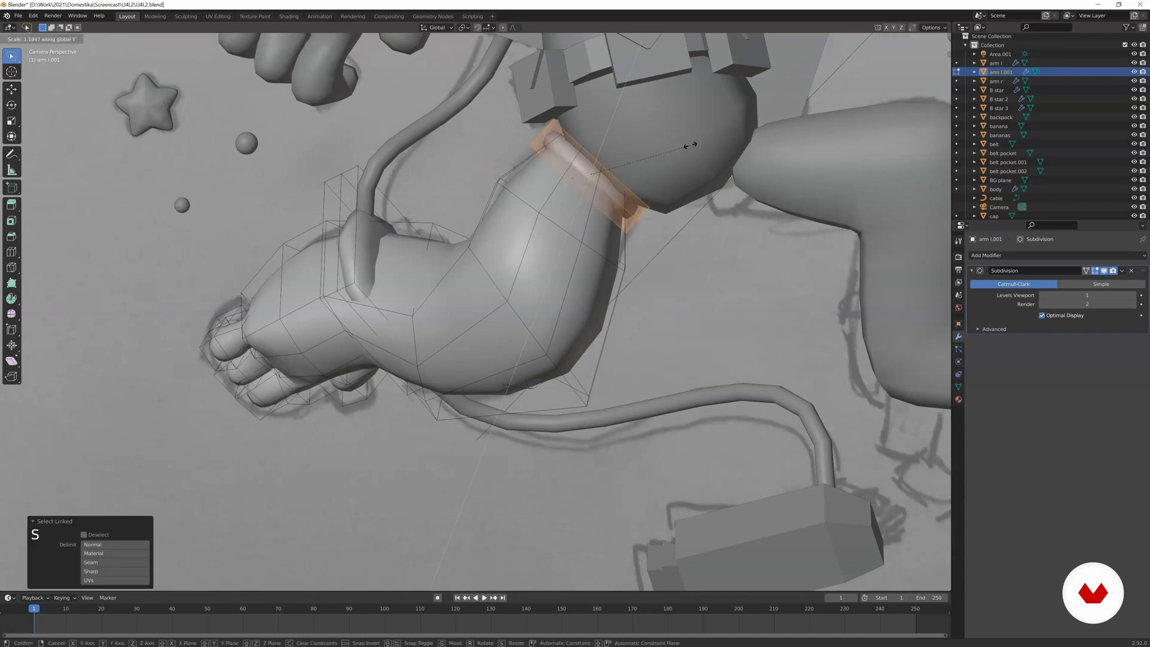
left_click(701, 135)
key("a")
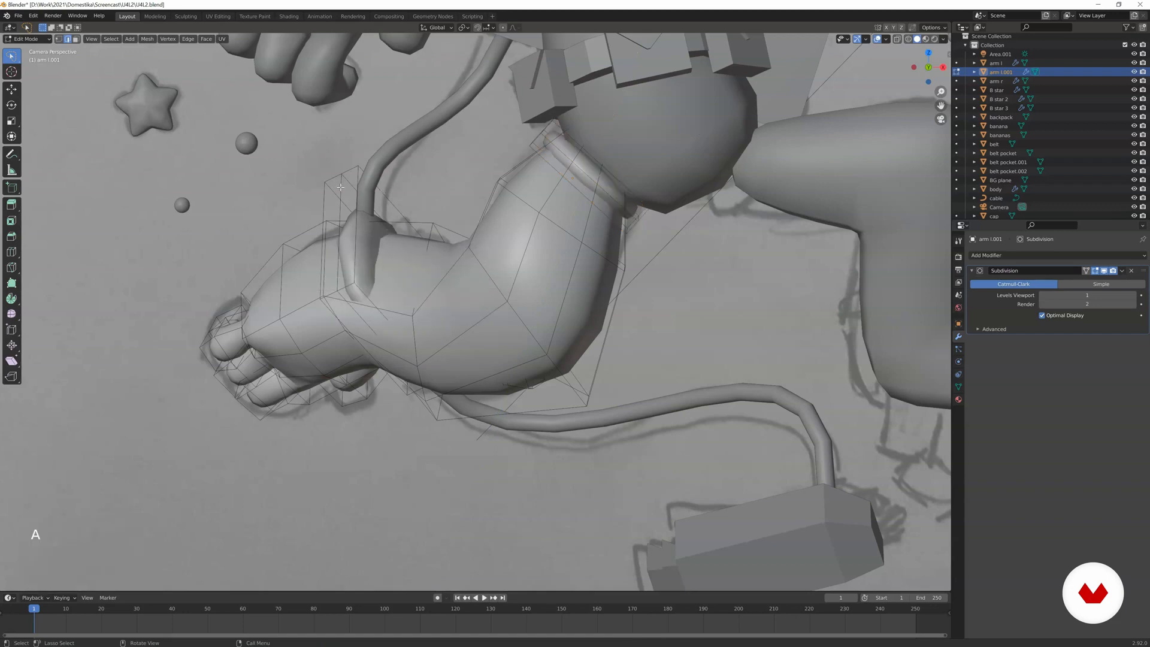
Select the linked ankle cuff ring, rotate it, scale it by 1.143 and move it into place around the ankle.
key("l")
key("r")
left_click(404, 222)
key("g")
left_click(406, 240)
key("s")
left_click(418, 237)
key("g")
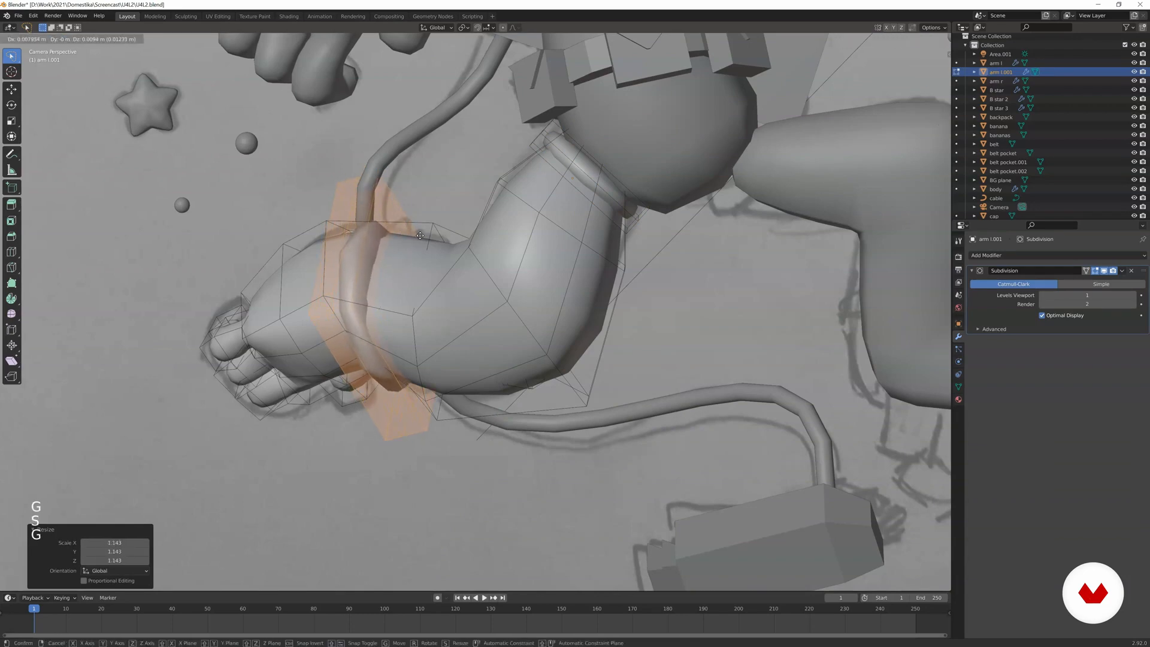
left_click(421, 236)
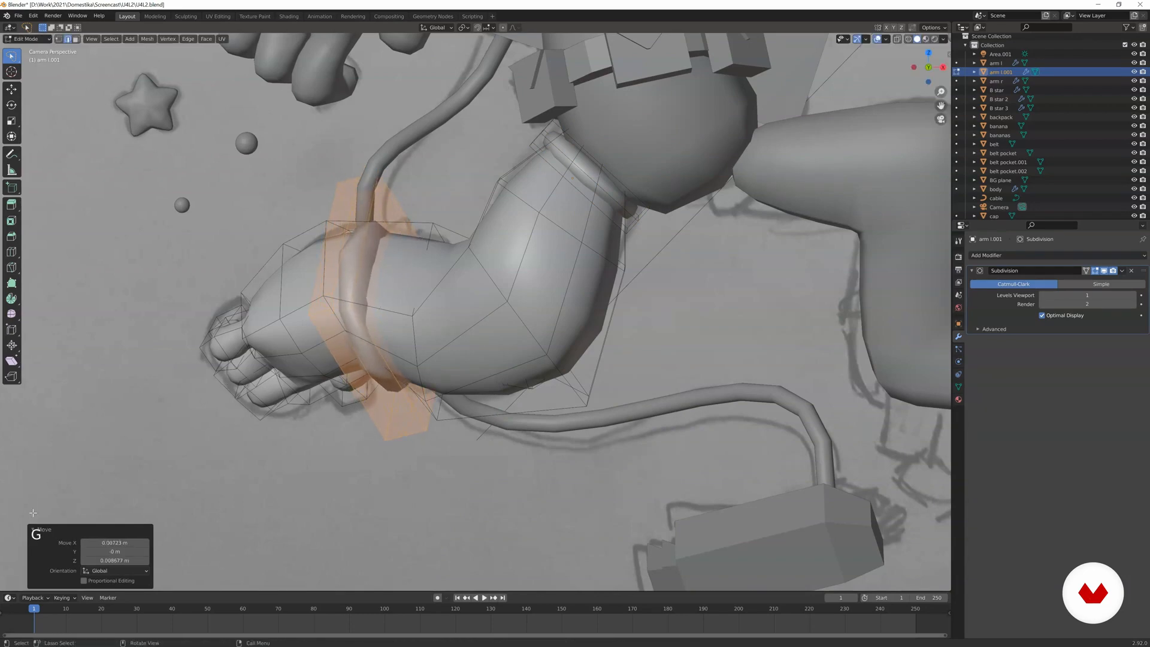
left_click(37, 530)
Select the linked patch piece inside the knee in wireframe display, move and rotate it out of the leg, and return to solid display.
key("Tab")
key("Tab")
key("z")
key("z")
key("a")
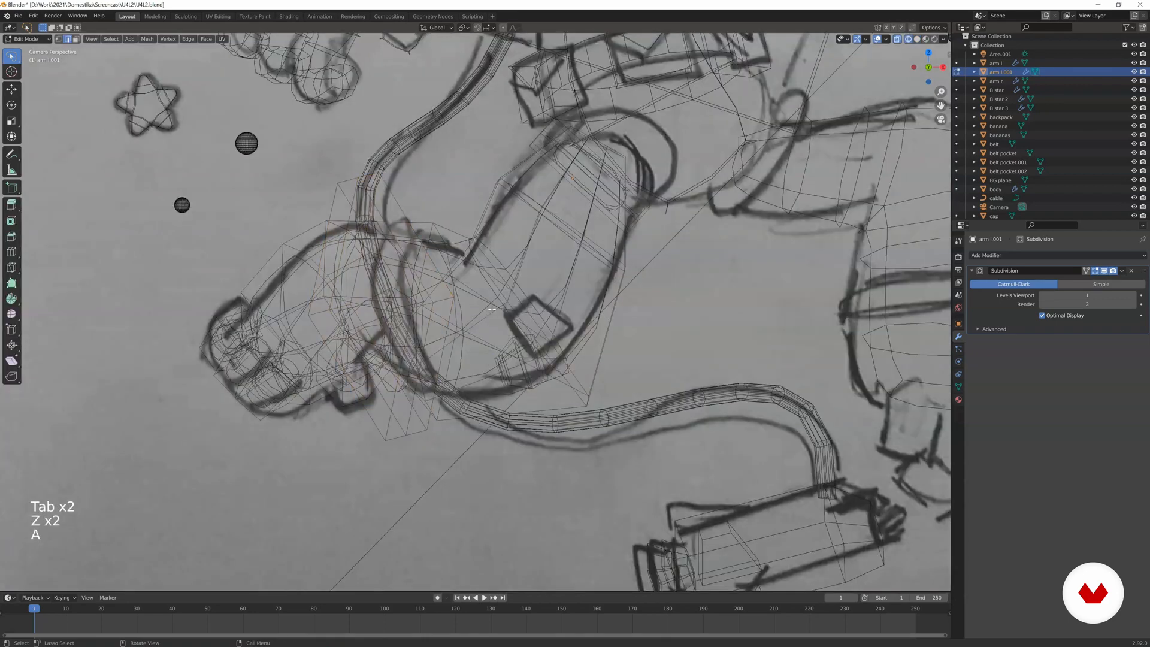
key("l")
scroll(521, 351, "down", 1)
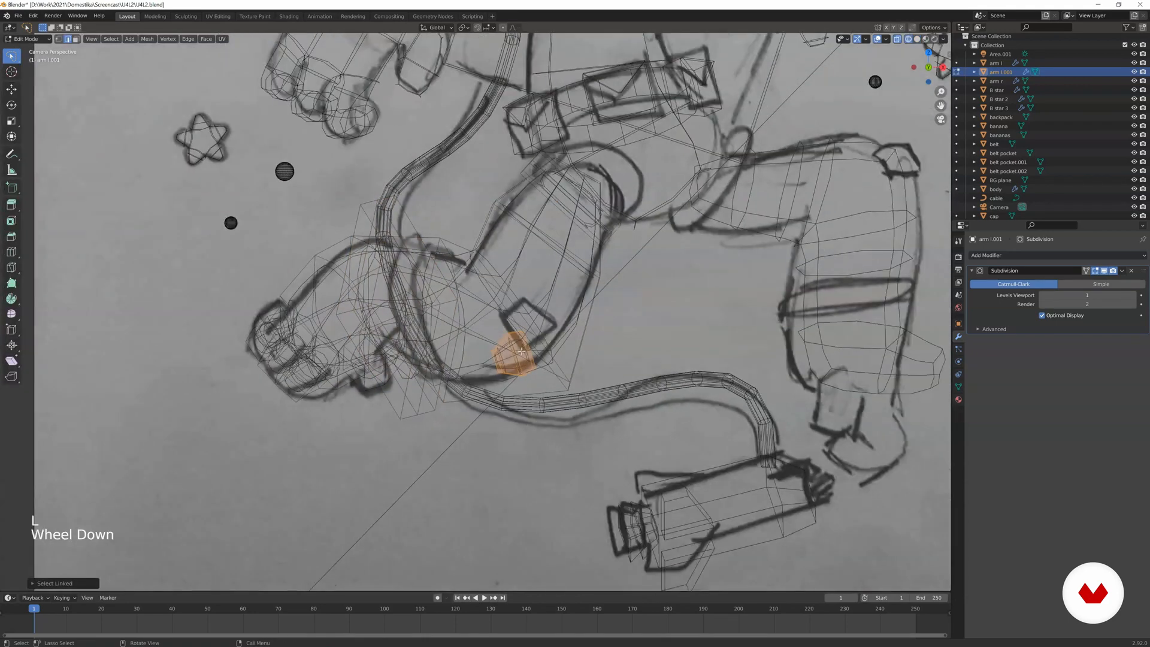
middle_click_drag(536, 357, 442, 429)
scroll(455, 389, "up", 11)
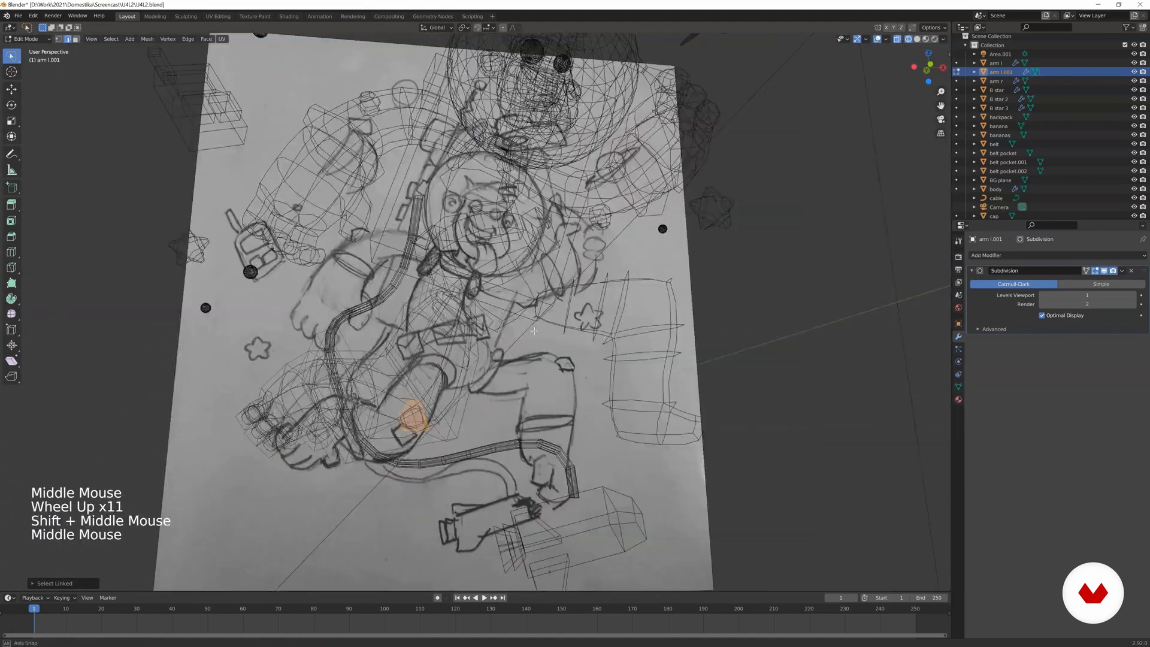
scroll(442, 429, "up", 3)
key("g")
key("r")
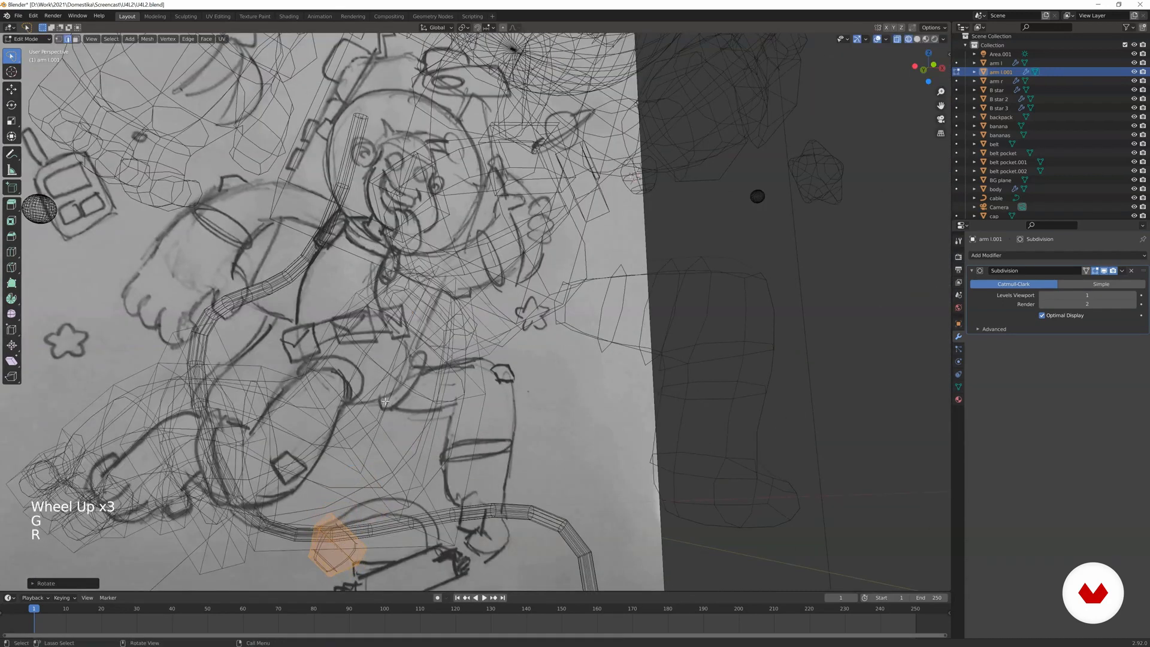
key("KP_0")
key("z")
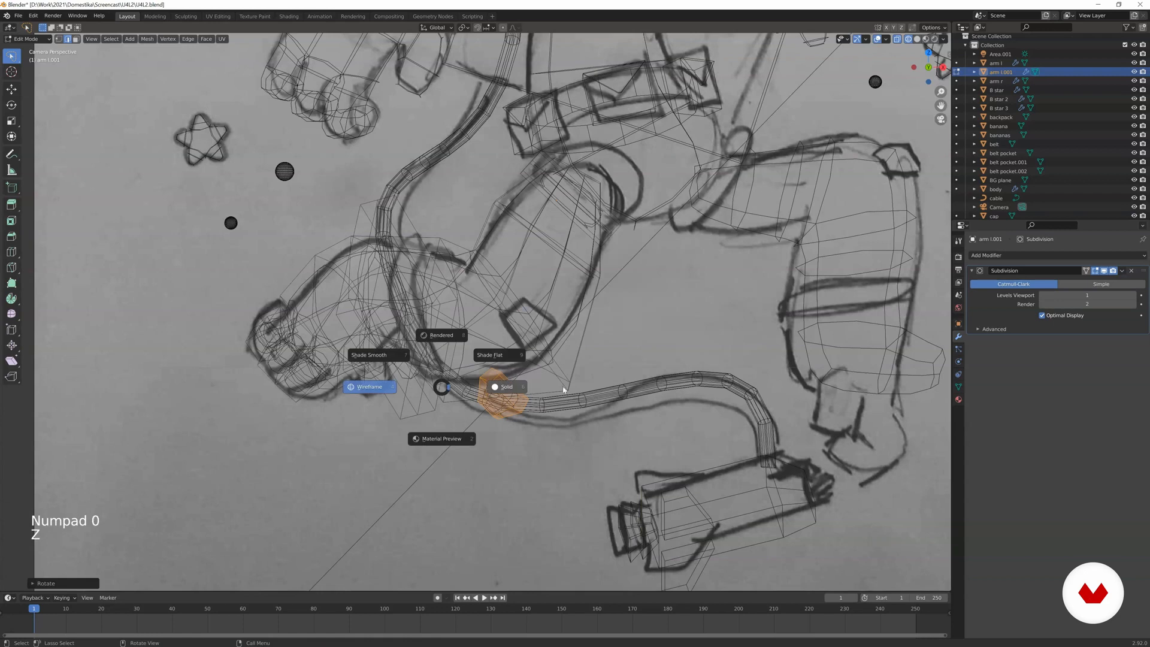
left_click(580, 388)
Rotate the knee patch and move it up towards the knee.
key("r")
left_click(572, 362)
key("g")
left_click(570, 349)
key("g")
left_click(568, 348)
Rotate the knee patch around the X axis and shift it further up against the knee surface.
key("r")
key("x")
left_click(563, 359)
key("g")
left_click(555, 332)
key("g")
left_click(550, 328)
key("r")
Check the leg from outside the camera view and, back in Edit Mode, move and freely rotate the knee patch.
middle_click_drag(564, 364, 567, 354)
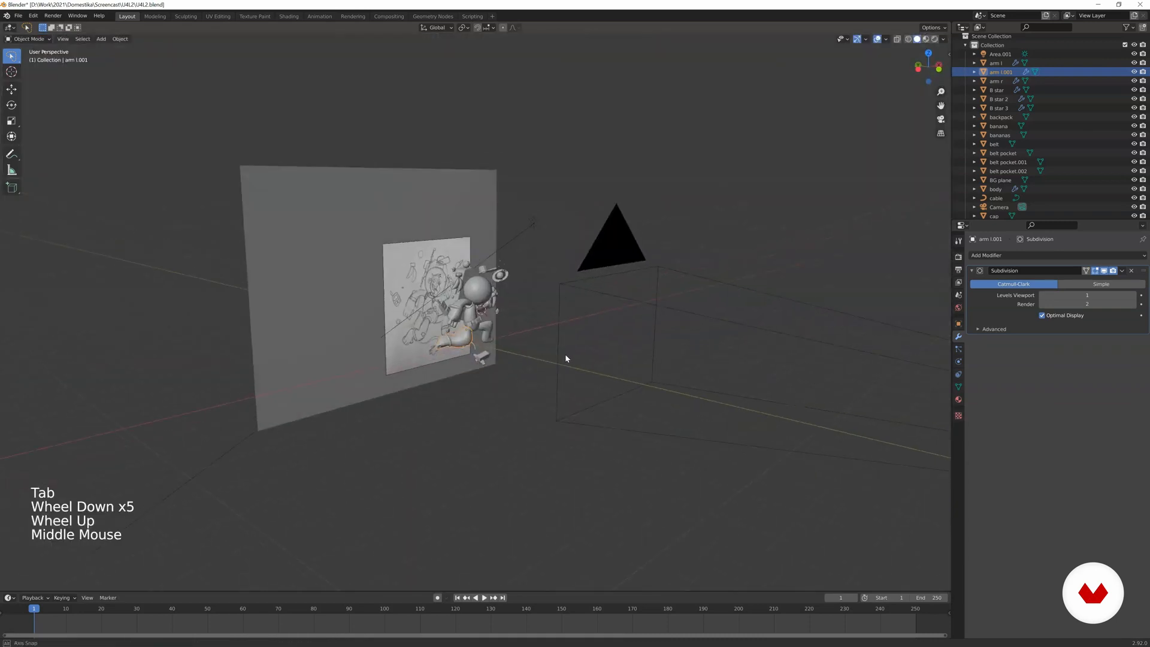
key("KP_0")
key("z")
scroll(318, 329, "up", 3)
key("g")
left_click(455, 323)
key("Tab")
key("g")
key("r")
key("r")
left_click(530, 302)
key("z")
left_click(670, 343)
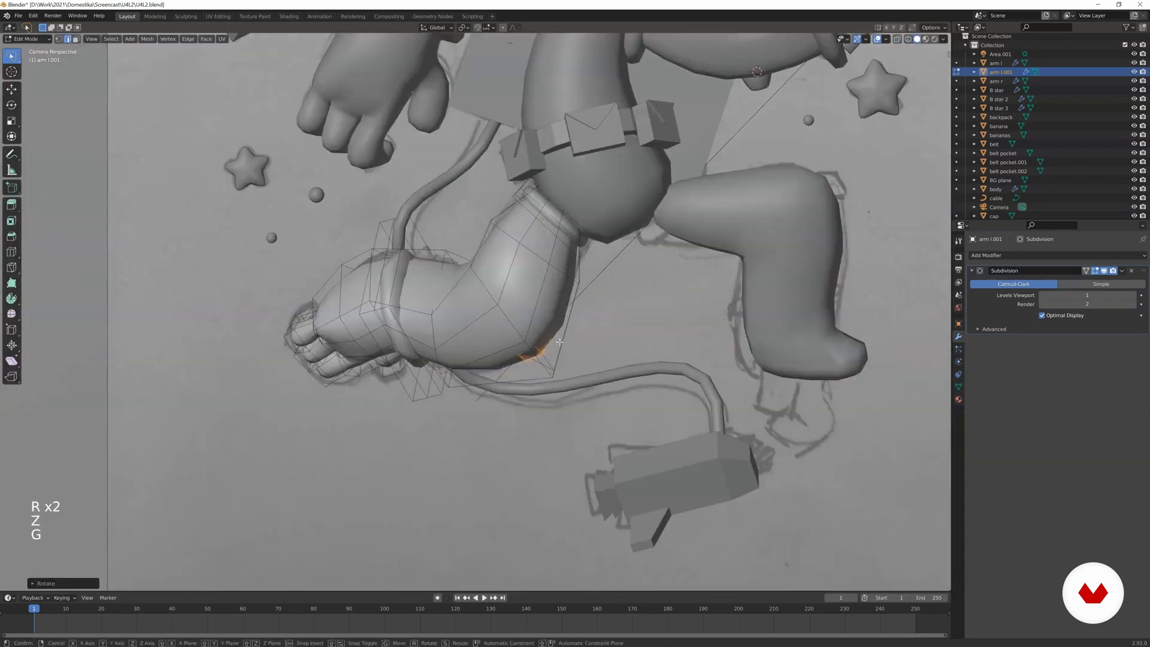
Move, rotate and enlarge the knee patch so it protrudes from the outside of the knee.
key("g")
left_click(531, 297)
key("g")
left_click(534, 283)
key("r")
left_click(550, 275)
key("s")
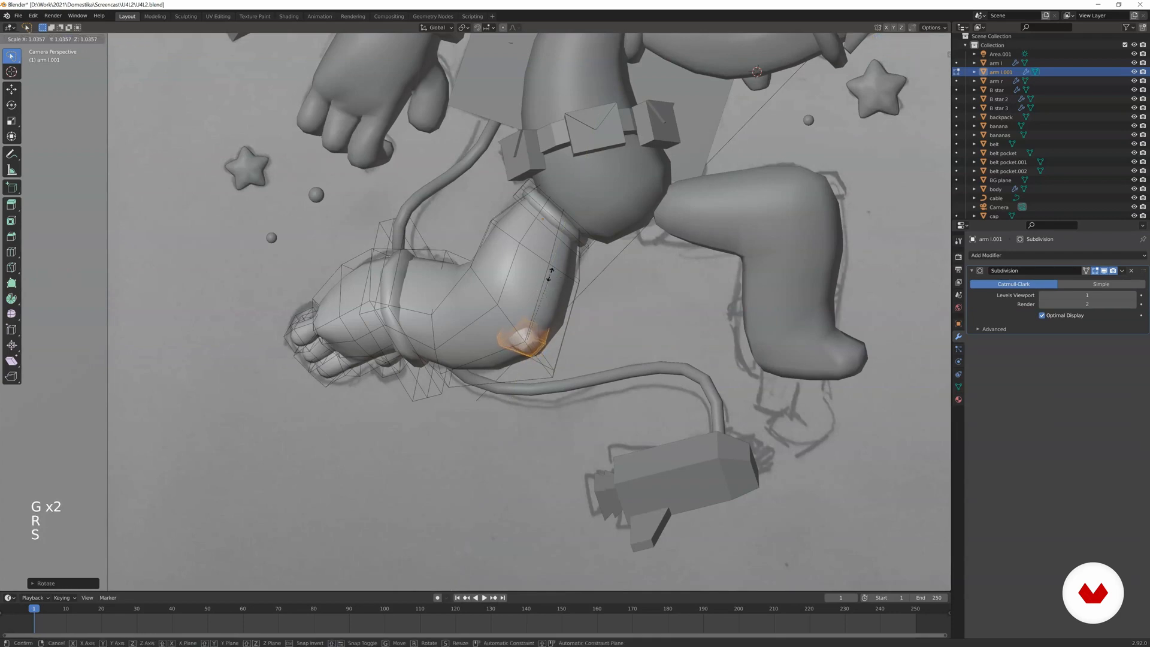
left_click(587, 265)
key("z")
key("g")
left_click(536, 298)
Fine-tune the rotation of the knee patch against the reference sketch.
key("z")
scroll(539, 311, "up", 2)
key("z")
scroll(599, 323, "up", 2)
key("r")
left_click(631, 351)
key("r")
left_click(631, 359)
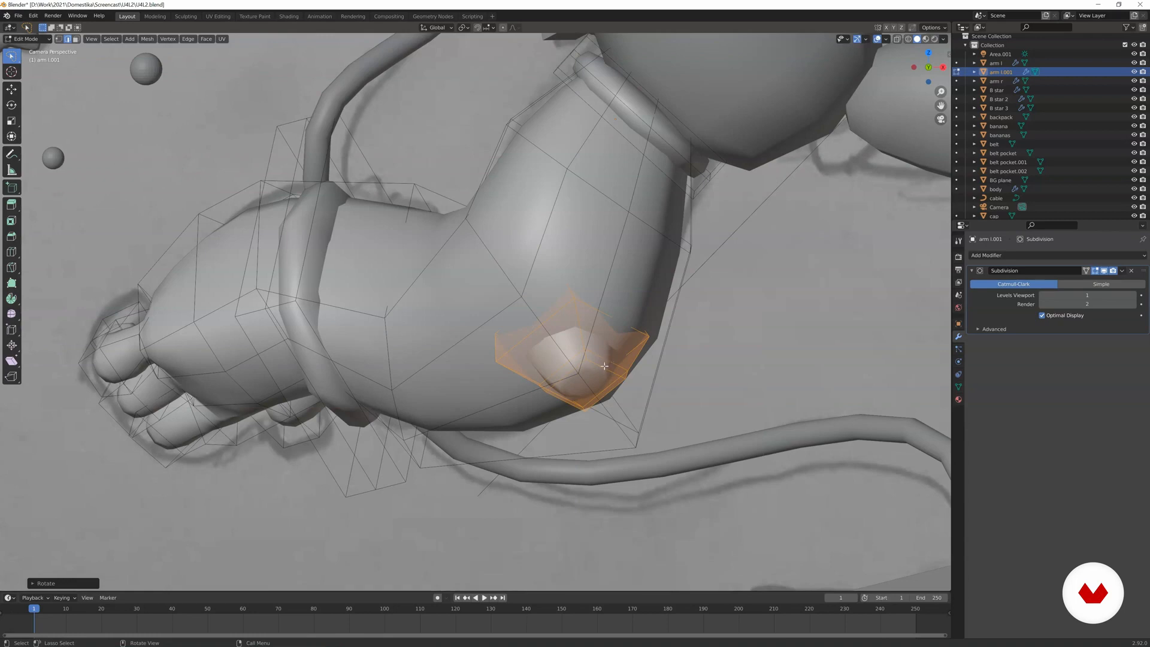
Add a loop cut to the knee patch and return to Object Mode.
left_click(560, 392)
key("Tab")
scroll(570, 371, "down", 4)
Examine the knee patch and the whole left leg against the reference sketch.
key("z")
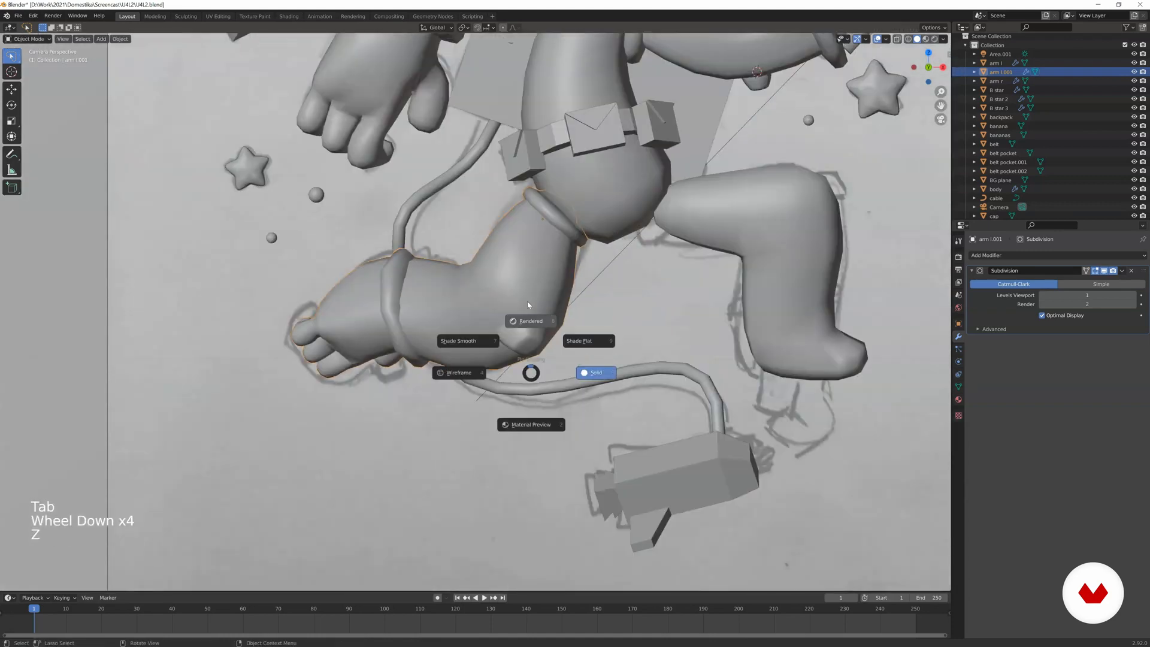
scroll(532, 372, "down", 4)
key("z")
scroll(482, 354, "up", 6)
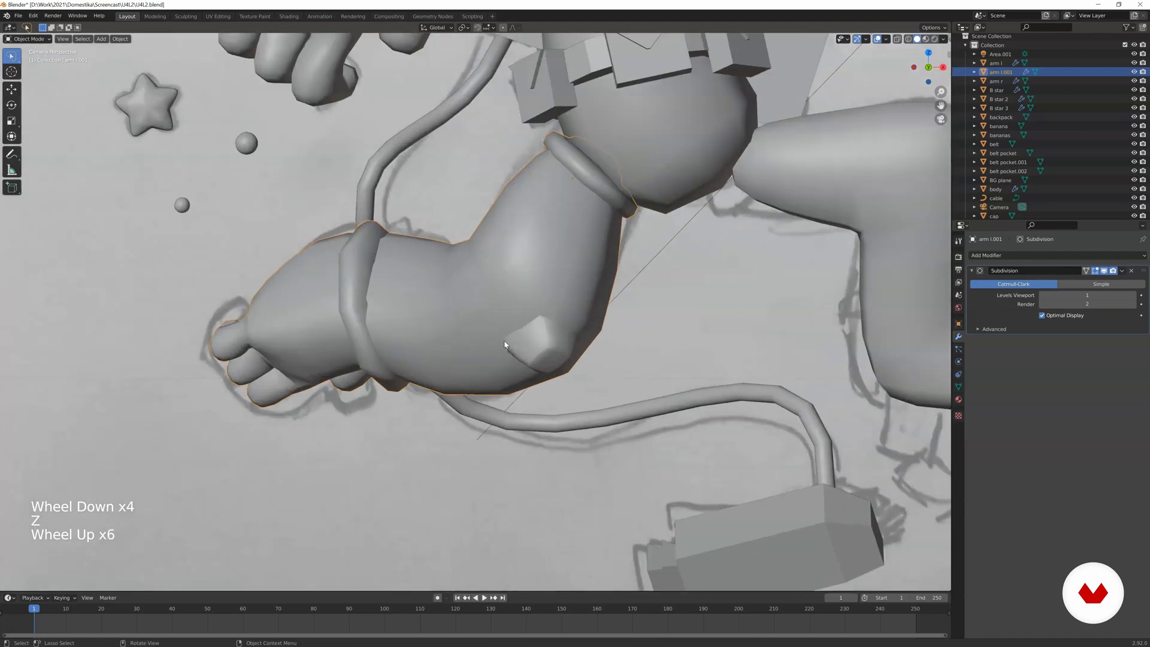
scroll(515, 340, "up", 3)
scroll(527, 340, "down", 3)
scroll(537, 341, "up", 2)
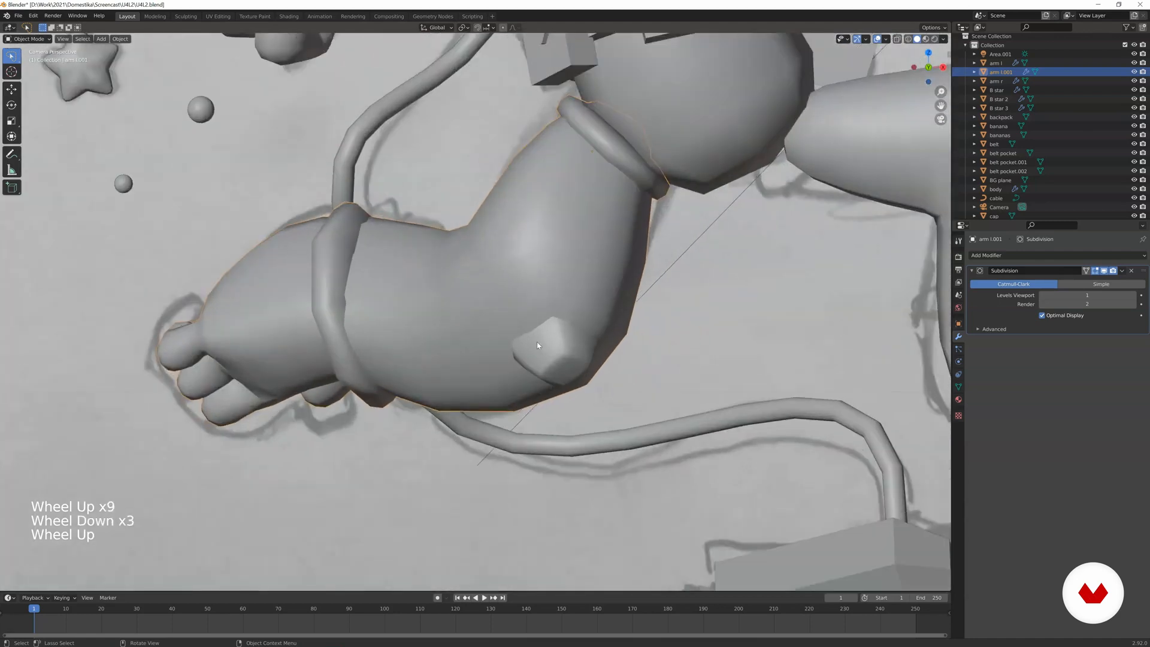
scroll(542, 343, "down", 4)
scroll(542, 345, "down", 3)
Select the new left leg and scale it up slightly.
middle_click_drag(541, 340, 507, 375, "shift")
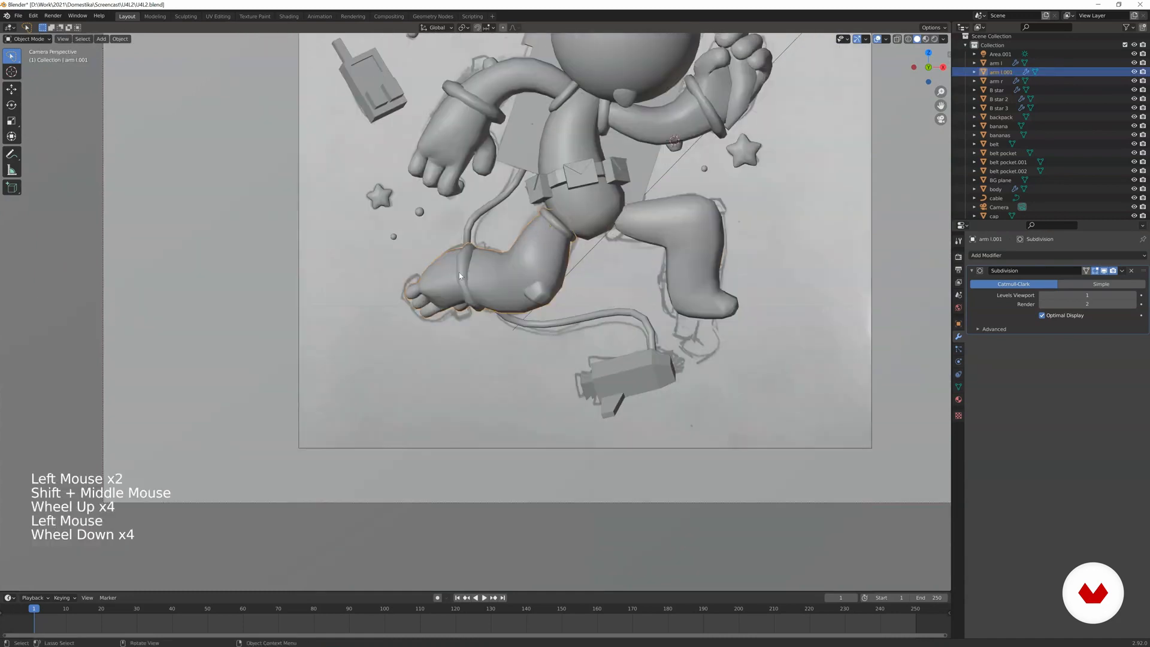
middle_click_drag(590, 240, 532, 288, "shift")
left_click(618, 269)
left_click(502, 293)
key("s")
left_click(575, 270)
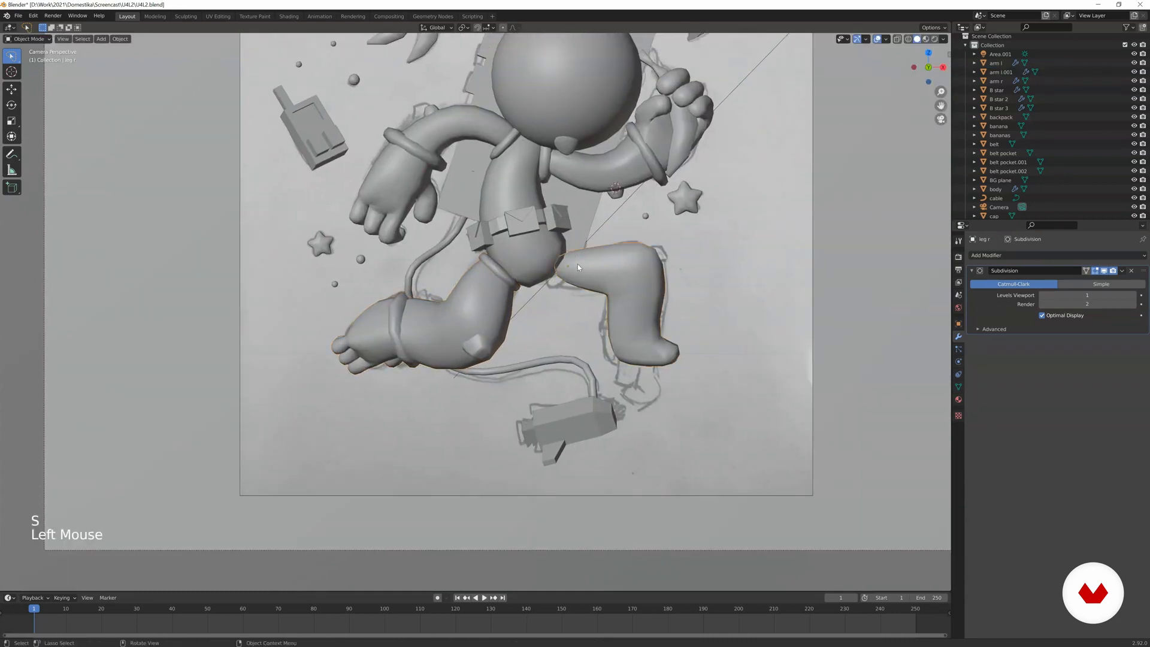
Delete the old leg r and duplicate the new left leg, placing the copy over the right leg's sketch.
left_click(579, 266)
left_click(507, 292)
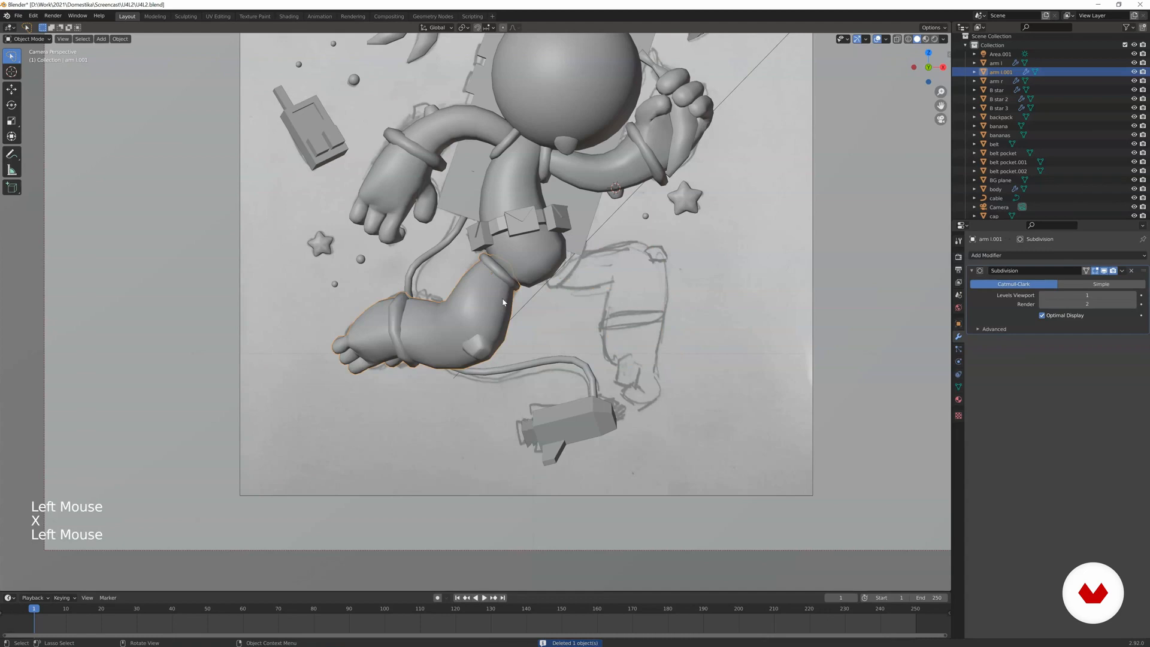
key("shift+d")
key("r")
left_click(655, 282)
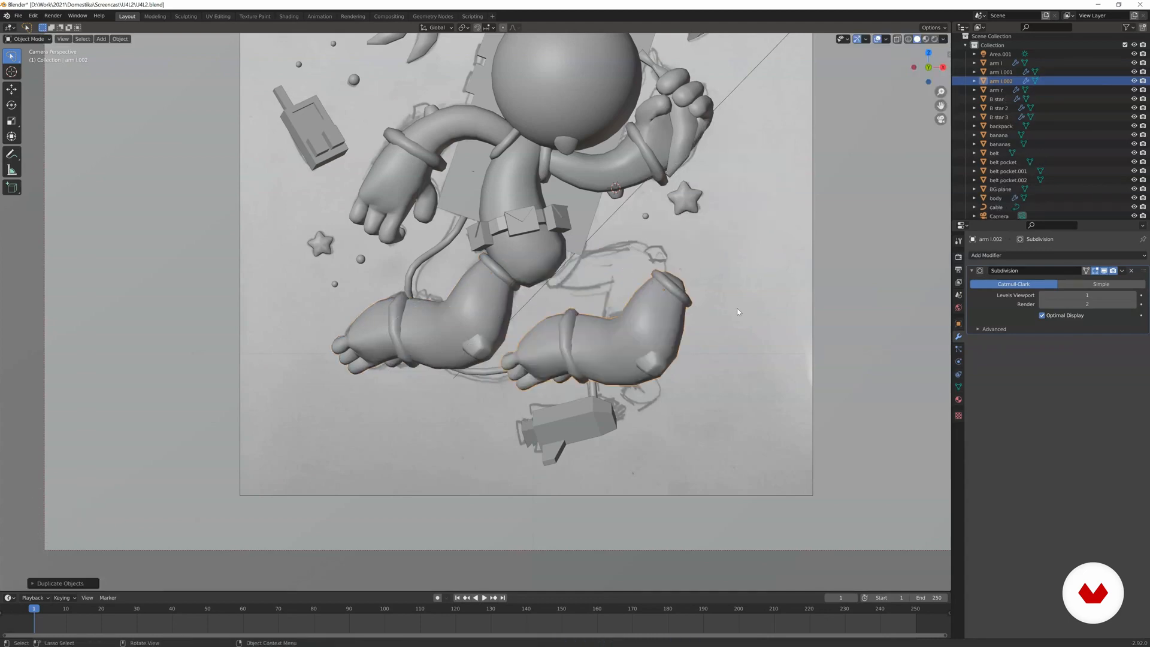
Scale the copied leg along the global X axis and rotate it around Z so the knee patch faces outward.
key("s")
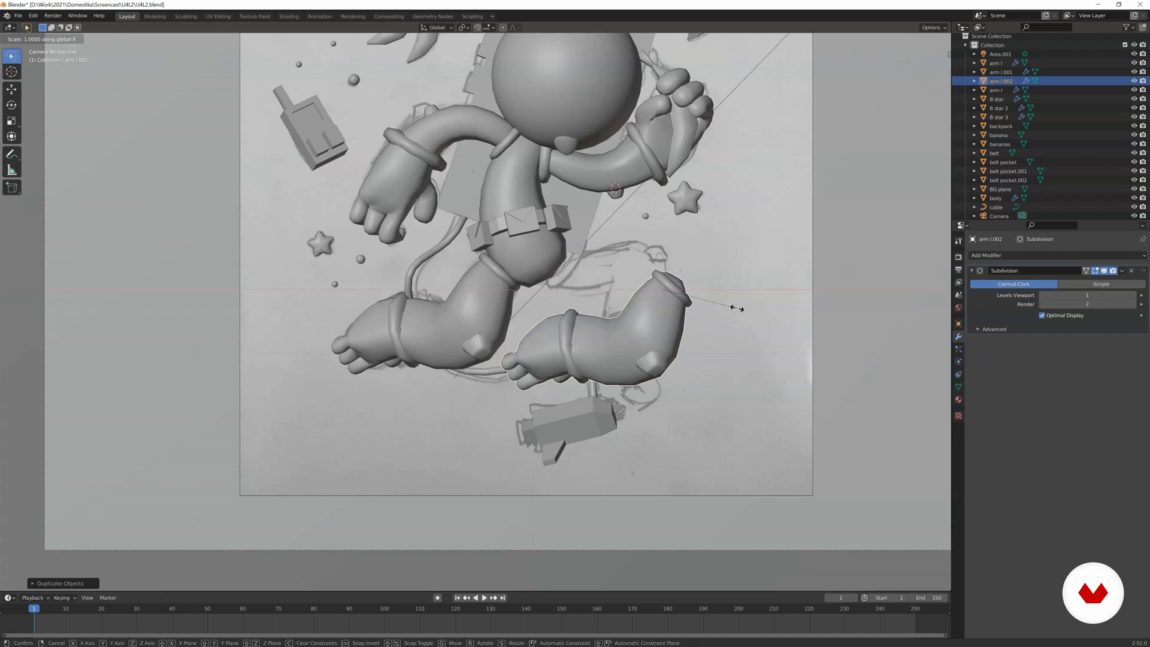
left_click(737, 308)
key("r")
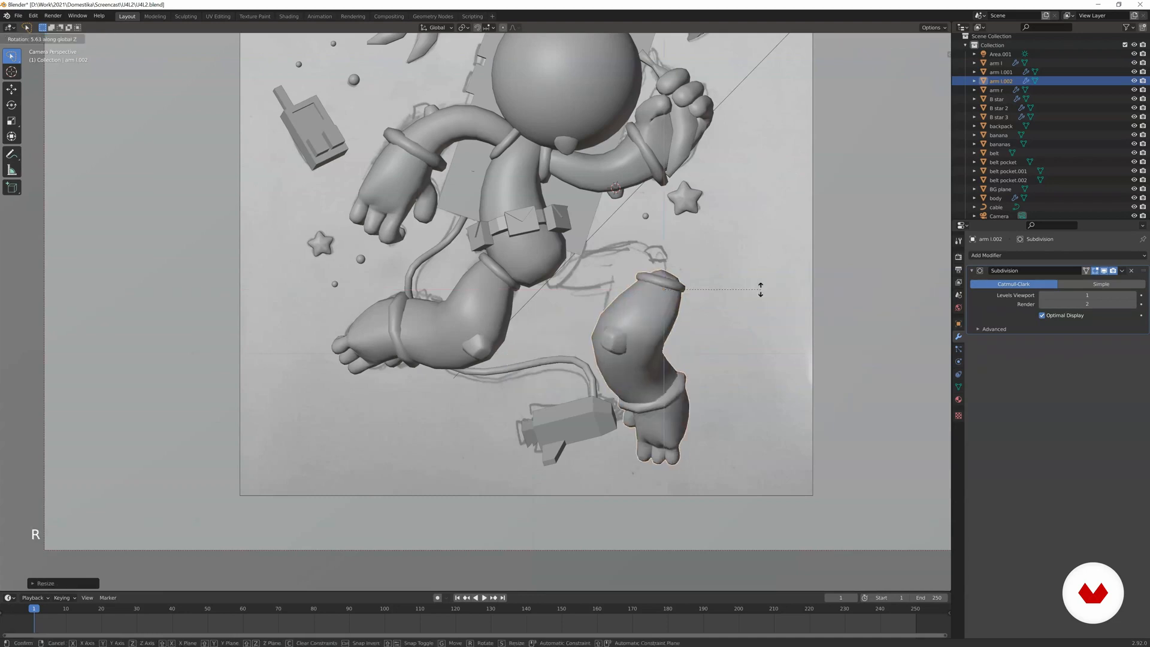
key("r")
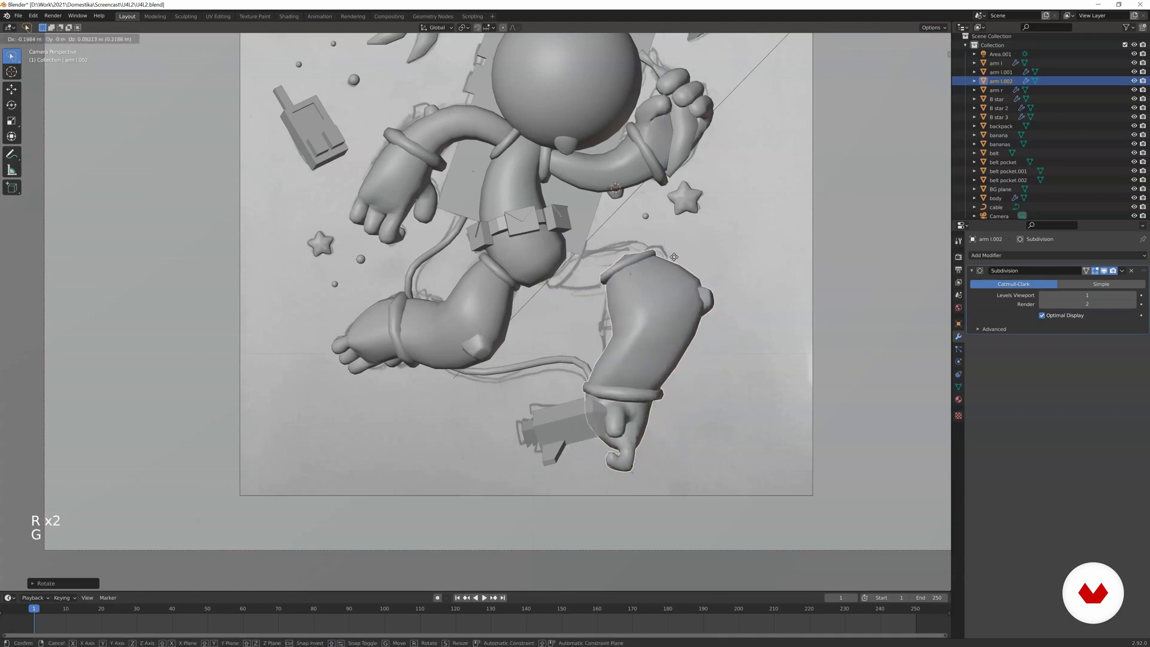
left_click(701, 273)
Move the copied leg to the right hip and rotate it to follow the sketched right leg.
key("g")
left_click(653, 229)
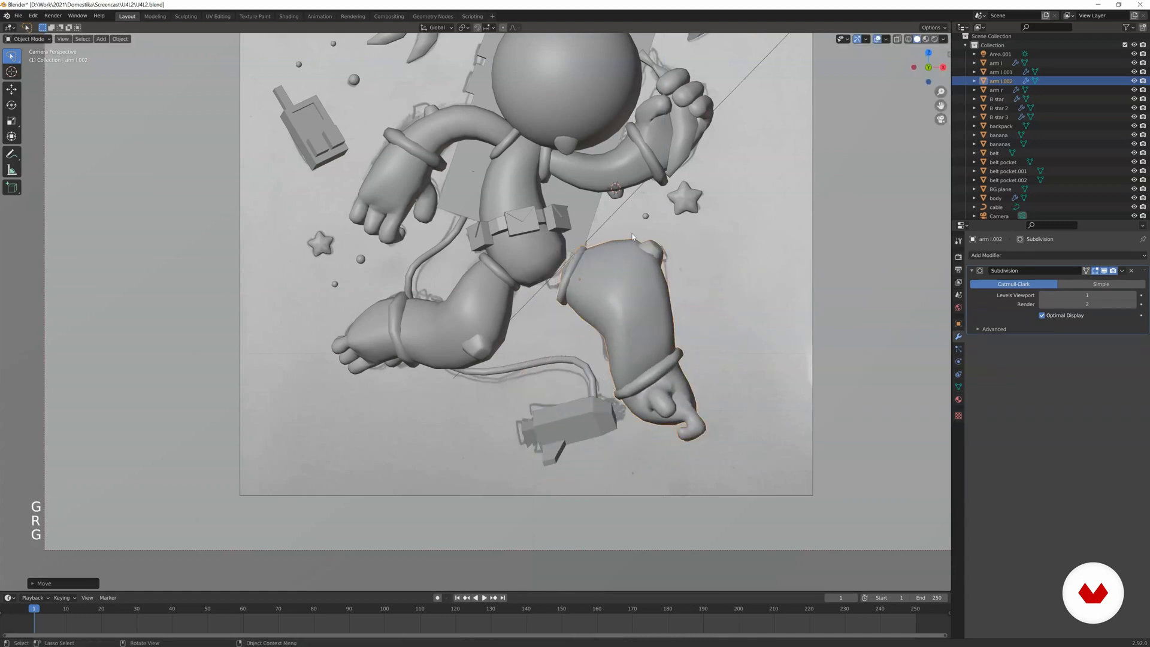
key("r")
Shrink the copied leg, rotate it around the global Z axis and move its hip cuff against the body.
key("r")
left_click(681, 258)
scroll(681, 259, "up", 2)
middle_click_drag(681, 259, 636, 260, "shift")
scroll(623, 264, "up", 2)
key("r")
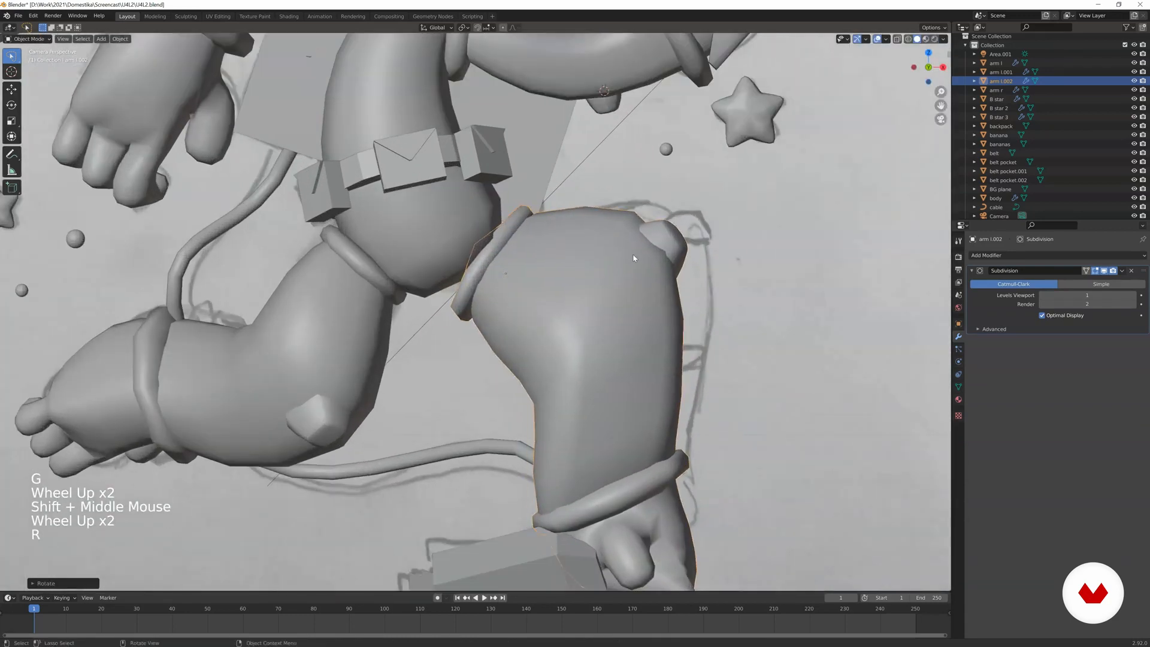
key("s")
key("g")
key("r")
key("g")
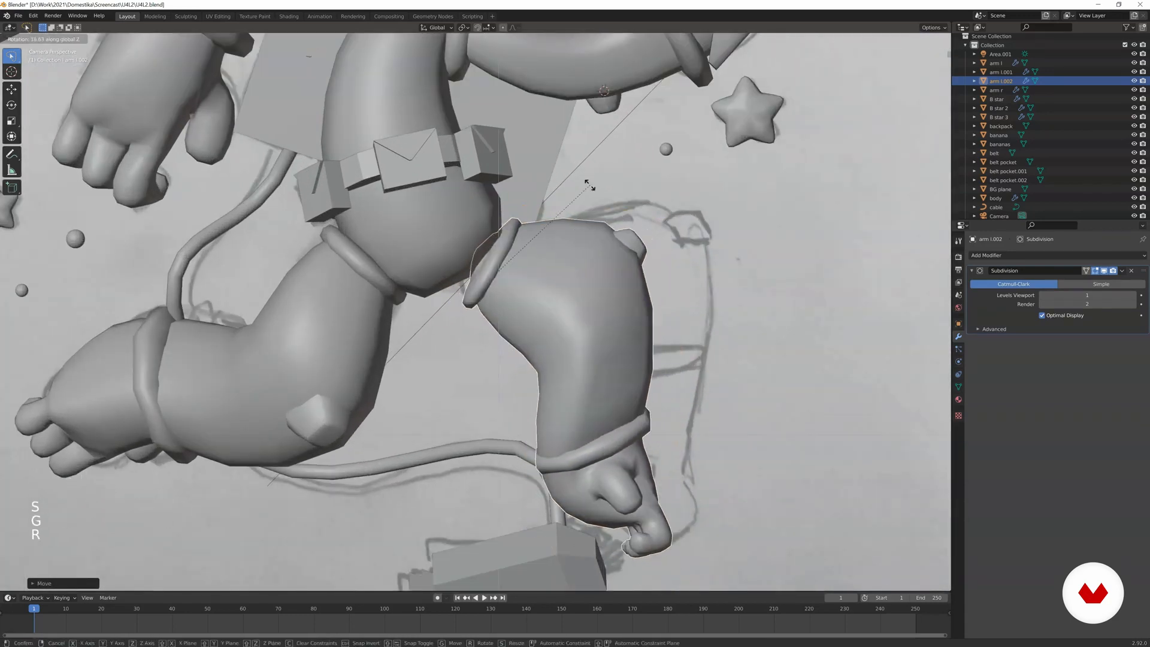
left_click(572, 179)
key("r")
left_click(576, 189)
key("g")
left_click(580, 224)
Enter Edit Mode on the copied leg and select the faces of the foot and ankle cuff in wireframe display.
middle_click_drag(581, 224, 543, 270)
scroll(539, 240, "up", 4)
scroll(515, 252, "up", 1, "shift")
scroll(507, 236, "up", 3)
key("Tab")
scroll(507, 235, "up", 2)
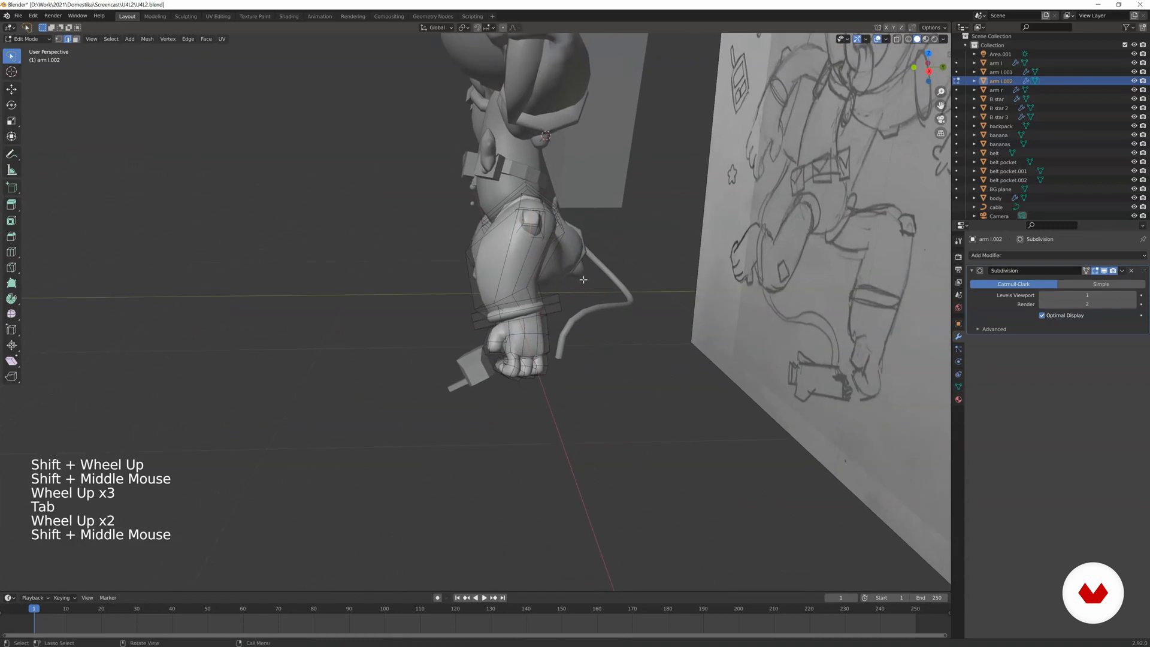
key("z")
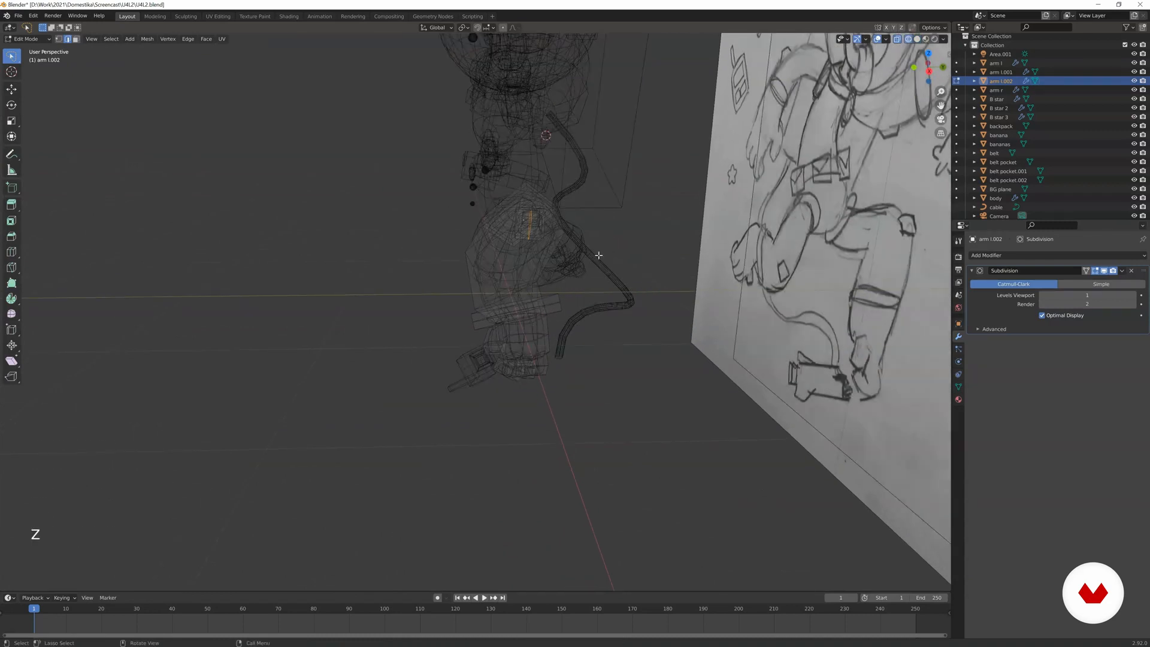
key("KP_0")
scroll(599, 255, "down", 3)
middle_click_drag(599, 255, 437, 184, "shift")
scroll(437, 184, "up", 3)
key("a")
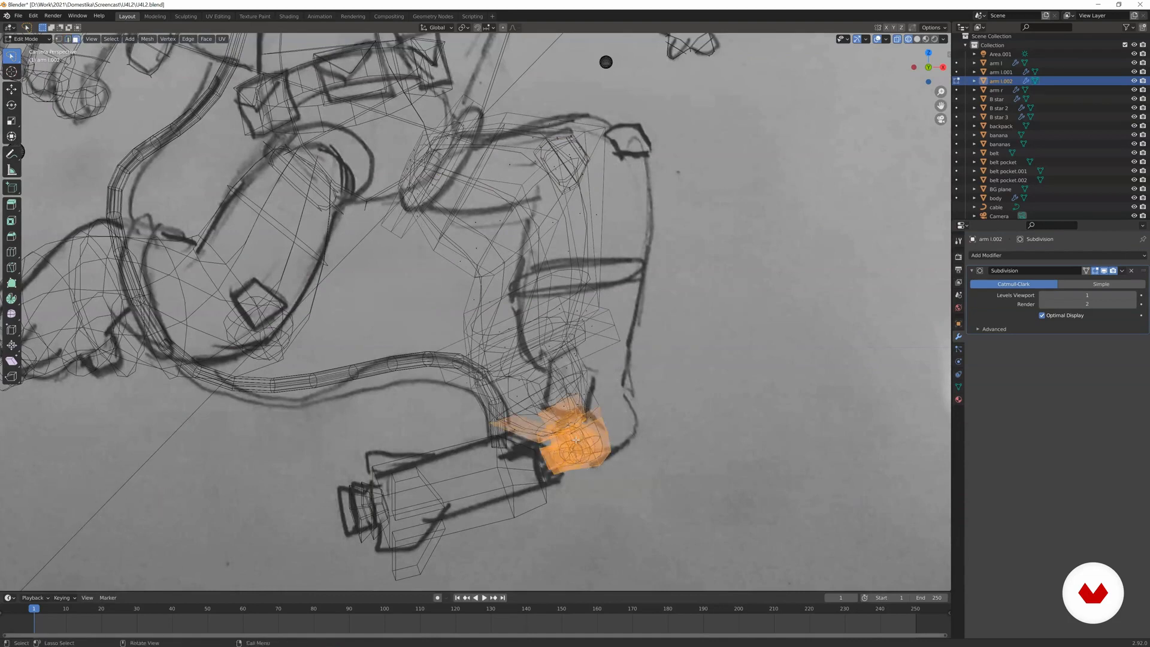
scroll(576, 440, "up", 2)
mouse_move(600, 493)
left_mouse_down()
mouse_move(587, 431)
mouse_move(635, 360)
mouse_move(549, 343)
left_mouse_up()
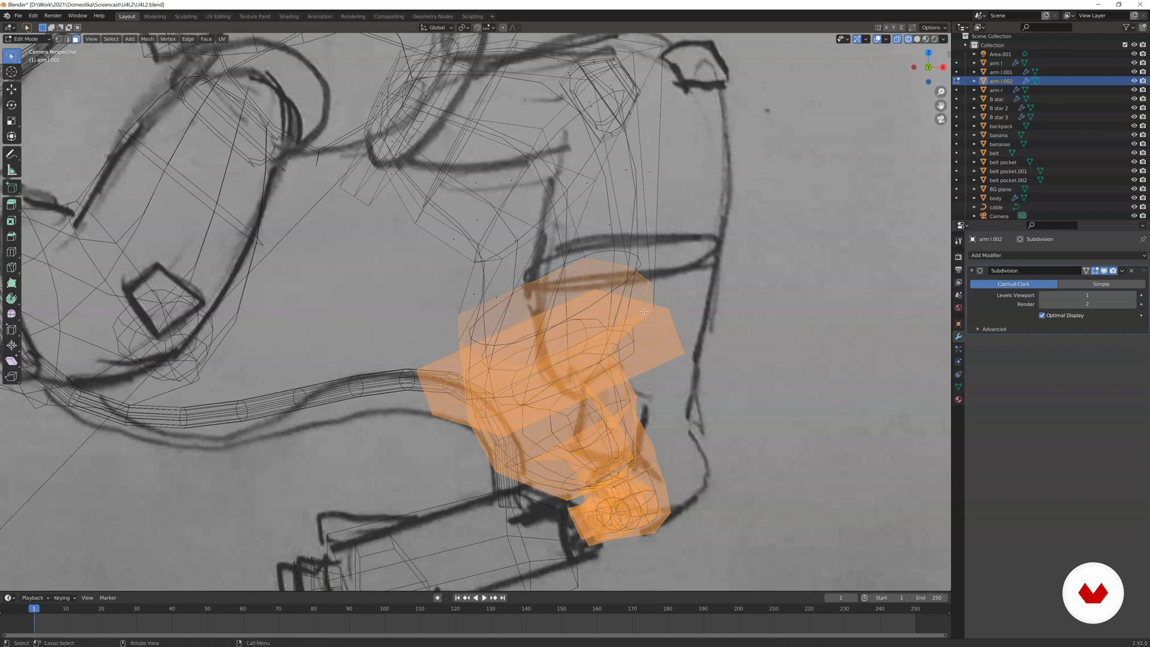
Rotate and move the selected foot and cuff onto the sketched right shin, and return to solid display.
key("r")
left_click(660, 349)
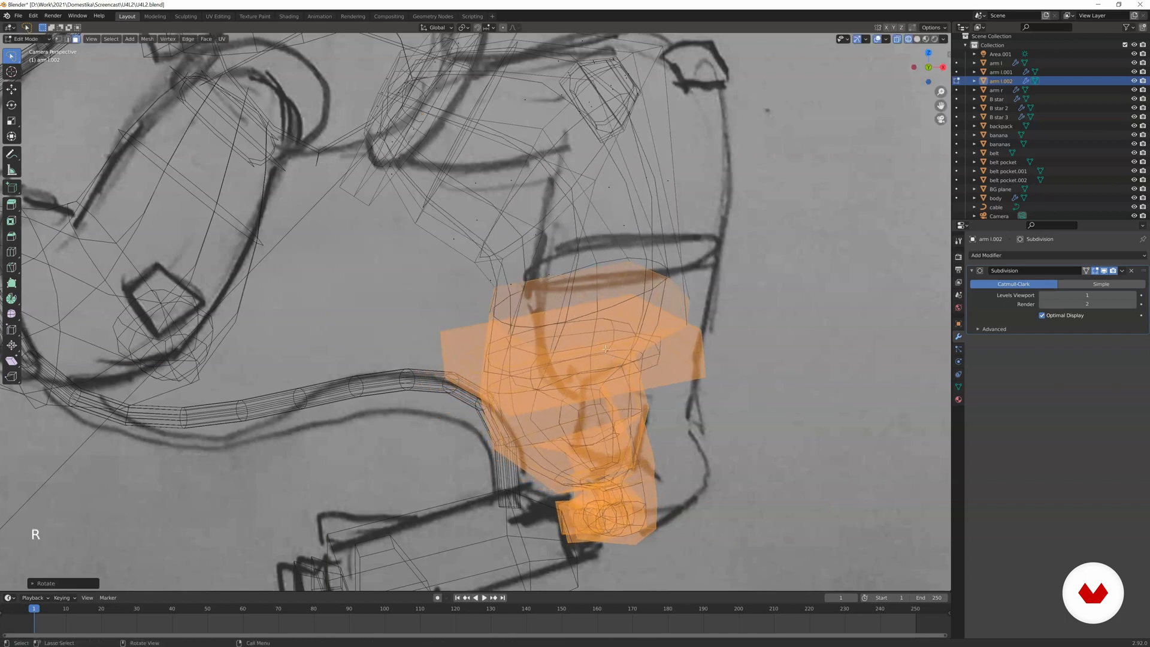
key("g")
left_click(694, 313)
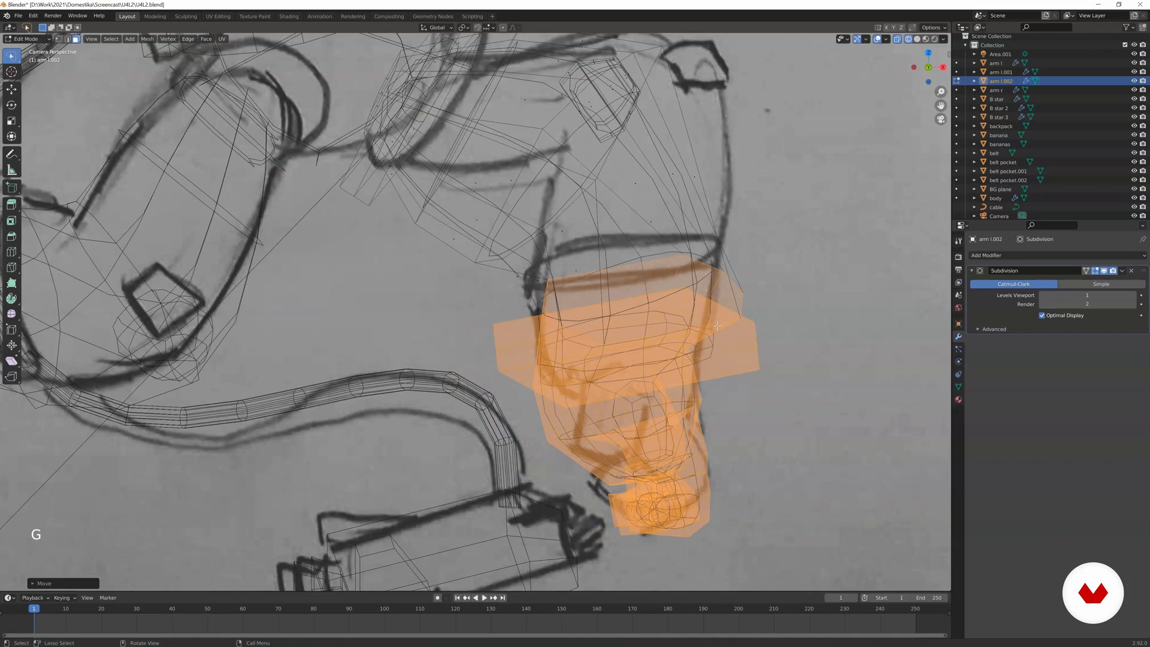
key("r")
left_click(688, 353)
key("z")
left_click(808, 357)
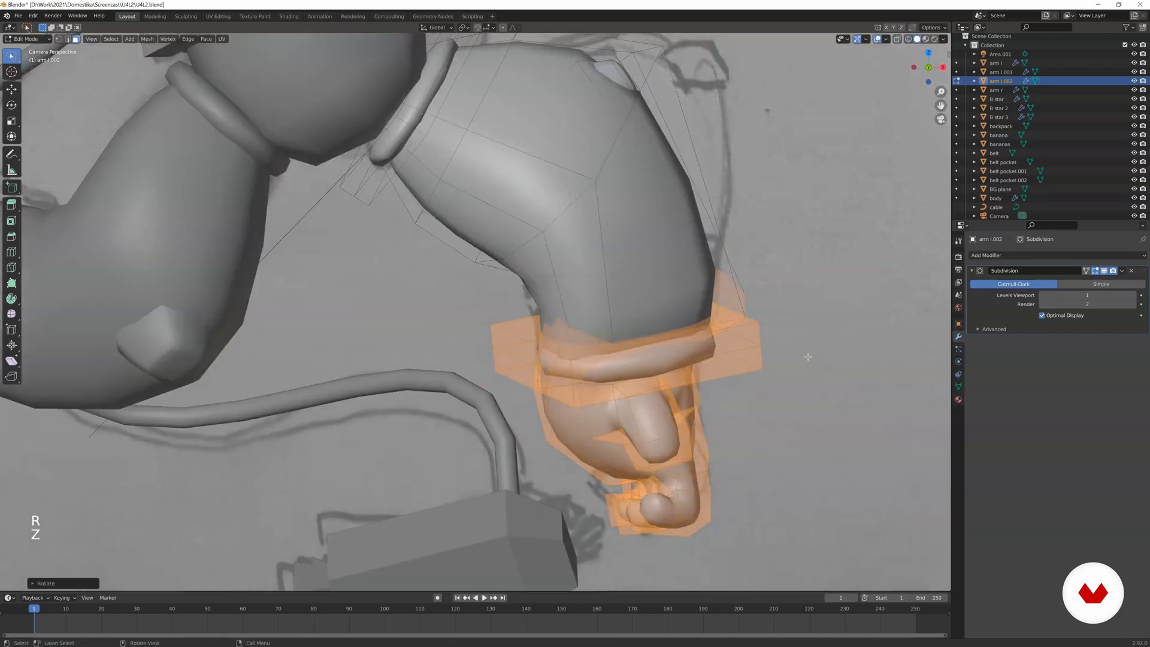
Rotate the selected foot and cuff around the global Z axis and move them up along the shin.
key("r")
key("z")
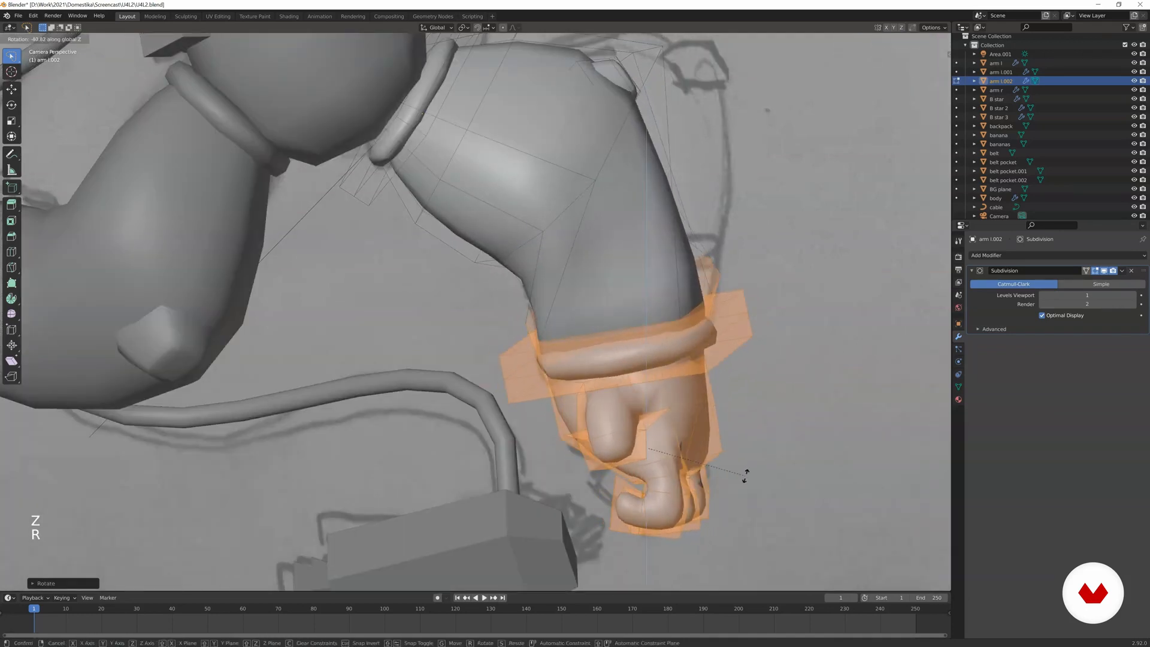
key("g")
key("r")
key("g")
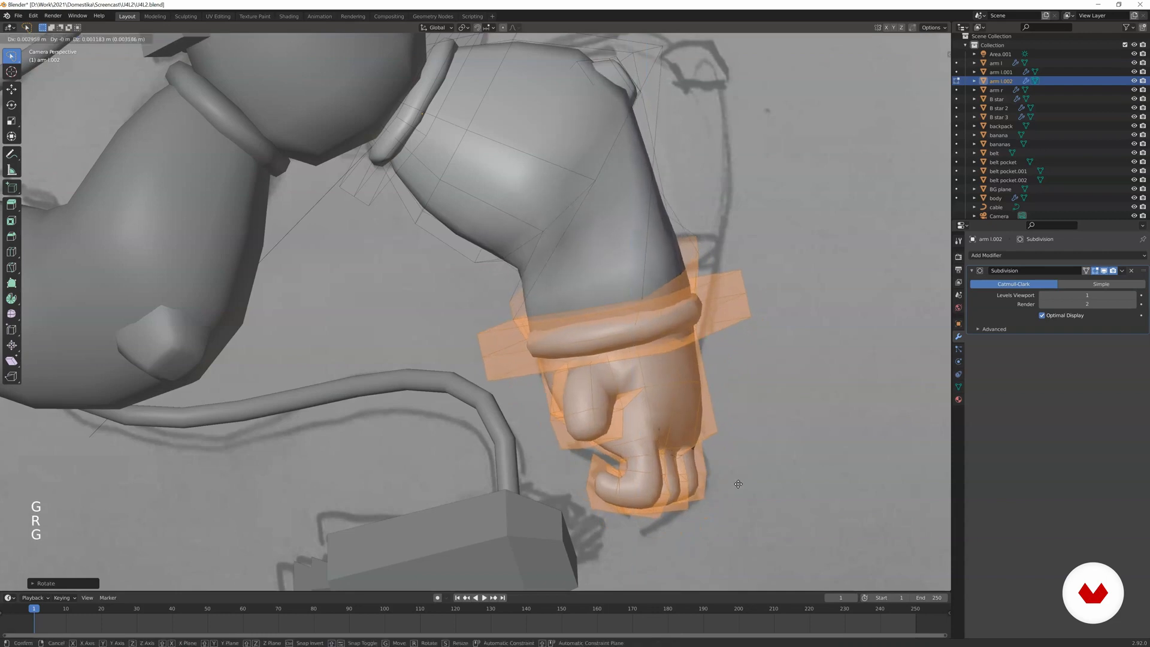
left_click(741, 485)
Rotate and move the selected foot and cuff while viewing the right leg from the side.
scroll(737, 482, "down", 3)
middle_click_drag(654, 402, 646, 442, "shift")
mouse_move(577, 398)
middle_mouse_down()
mouse_move(449, 411)
mouse_move(473, 396)
mouse_move(558, 394)
mouse_move(563, 413)
middle_mouse_up()
scroll(449, 411, "up", 4)
scroll(474, 395, "up", 1)
scroll(558, 393, "up", 1)
key("r")
key("g")
left_click(589, 409)
Select the right shin's edge loop just above the ankle cuff in edge mode, and move and rotate it towards the foot.
scroll(563, 414, "up", 3)
middle_click_drag(539, 455, 521, 414, "shift")
scroll(518, 409, "up", 2)
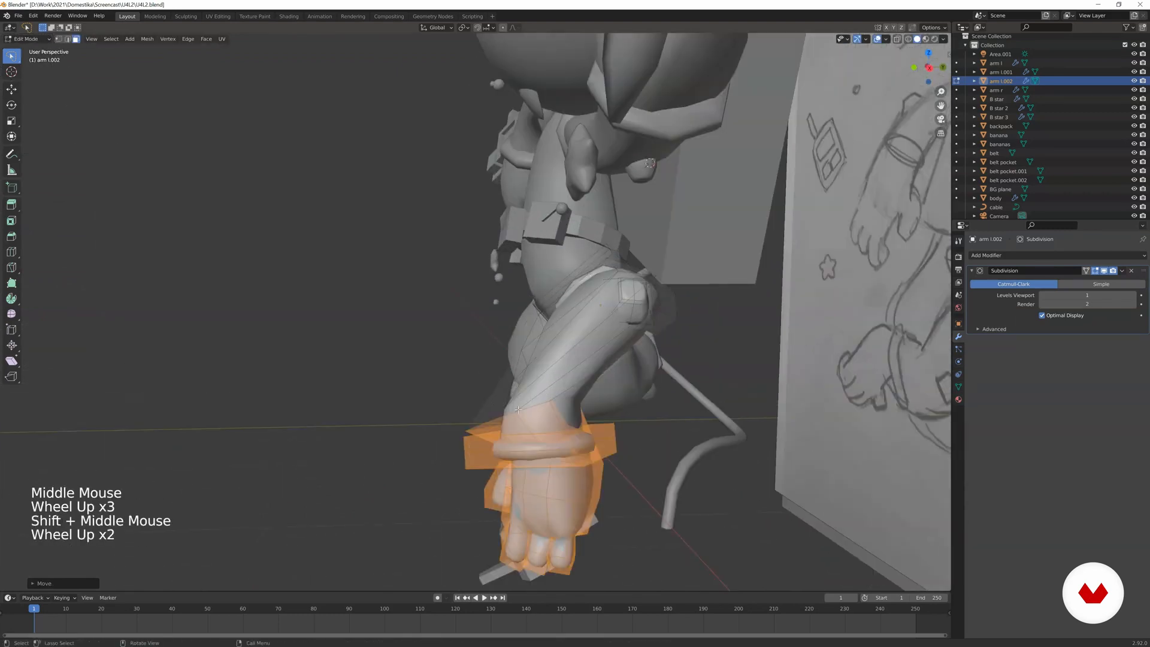
left_click(521, 412)
key("2")
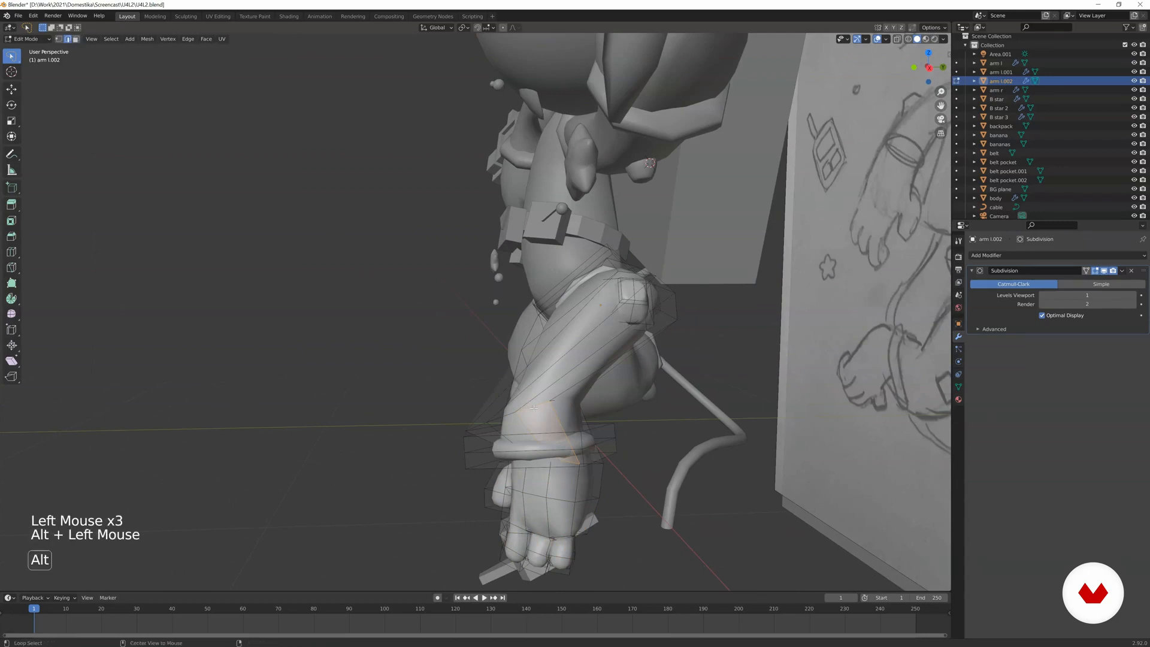
key("g")
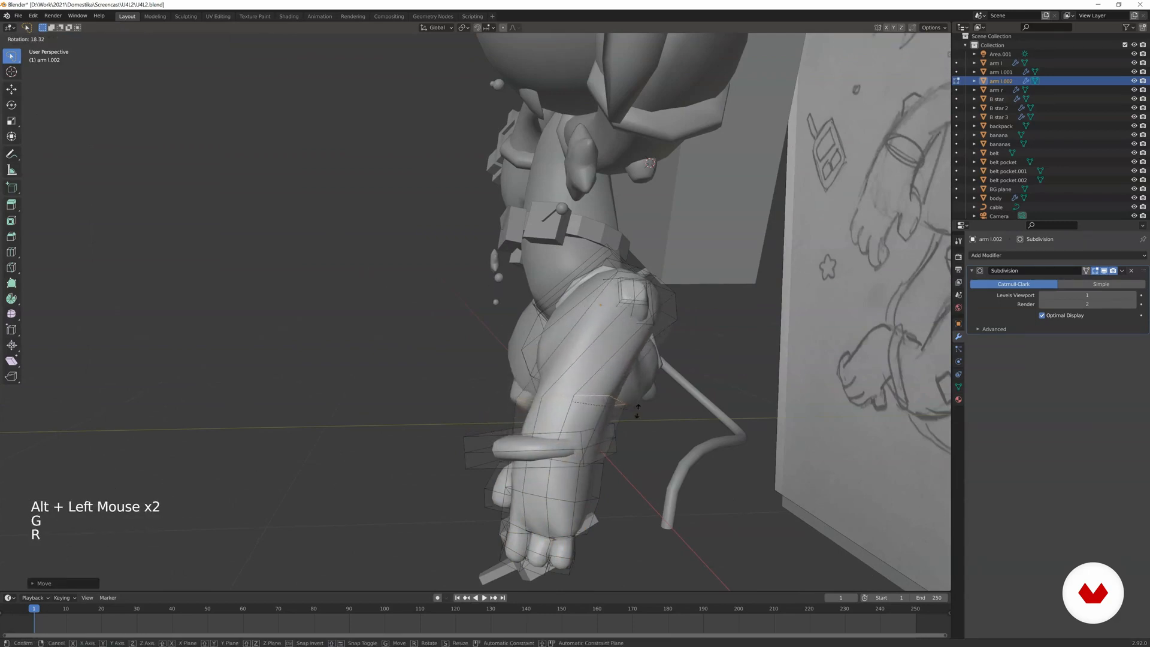
left_click(639, 414)
key("g")
left_click(651, 442)
key("r")
left_click(652, 453)
key("g")
Rotate and scale the selected shin edge loop to even out the leg's thickness.
scroll(647, 446, "down", 2)
mouse_move(629, 419)
middle_mouse_down()
mouse_move(675, 354)
mouse_move(555, 312)
middle_mouse_up()
middle_click_drag(661, 323, 578, 272)
scroll(647, 353, "up", 3)
key("r")
key("s")
left_click(648, 354)
Rotate and scale the right thigh's edge loop to smooth the upper leg.
key("r")
left_click(628, 211)
key("r")
left_click(623, 270)
key("s")
left_click(653, 279)
middle_click_drag(658, 281, 794, 302)
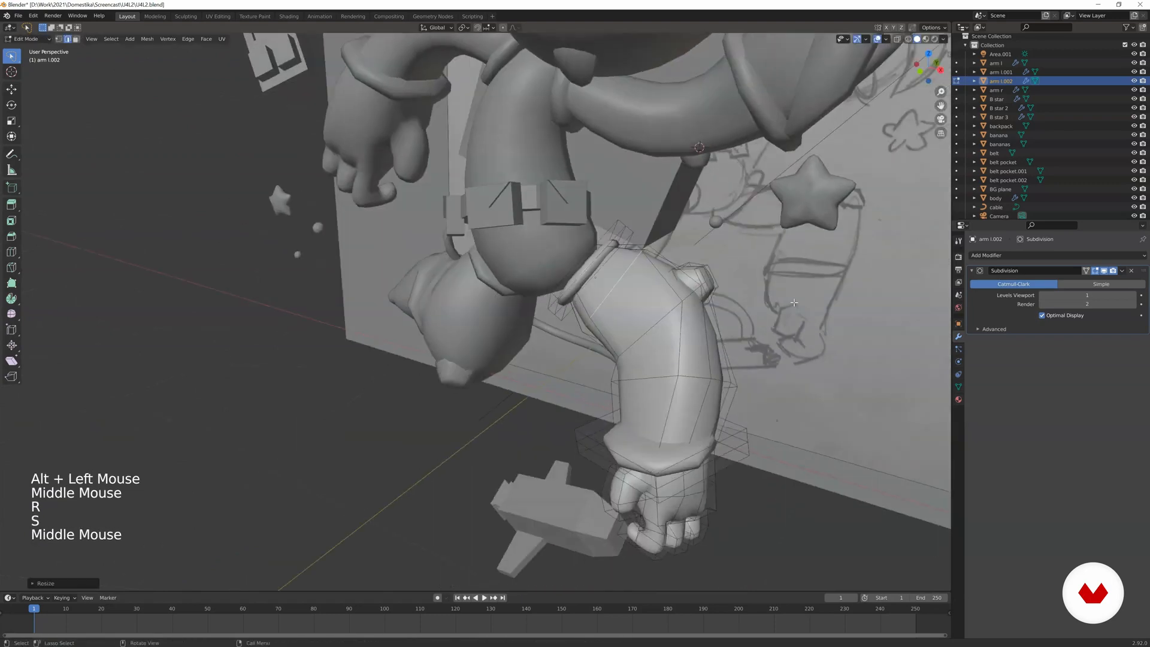
Select the knee edge loop in camera view, and move and rotate it up towards the sketched knee bend.
key("KP_0")
scroll(659, 264, "up", 3)
middle_click_drag(650, 257, 691, 280, "shift")
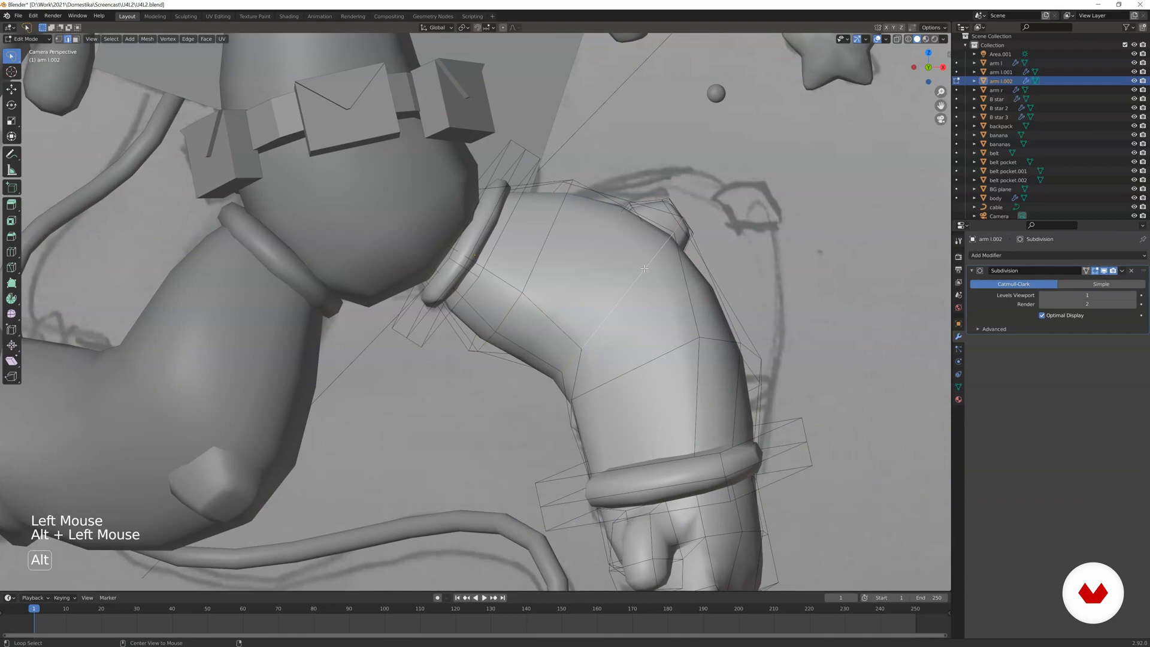
key("g")
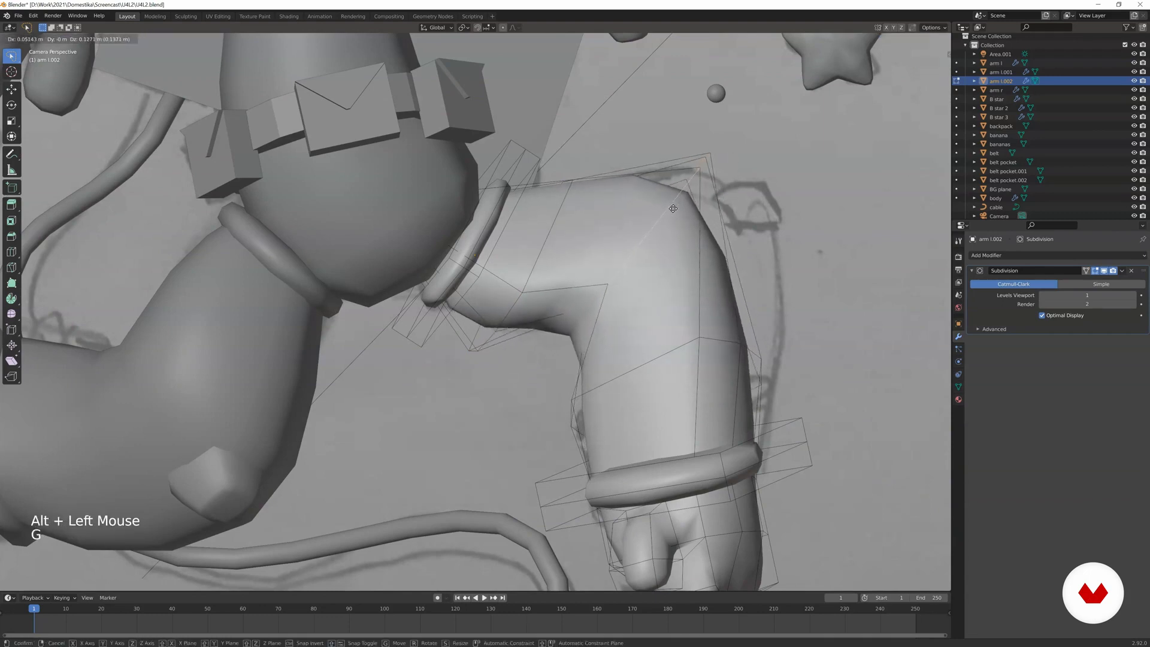
left_click(673, 209)
key("r")
left_click(708, 218)
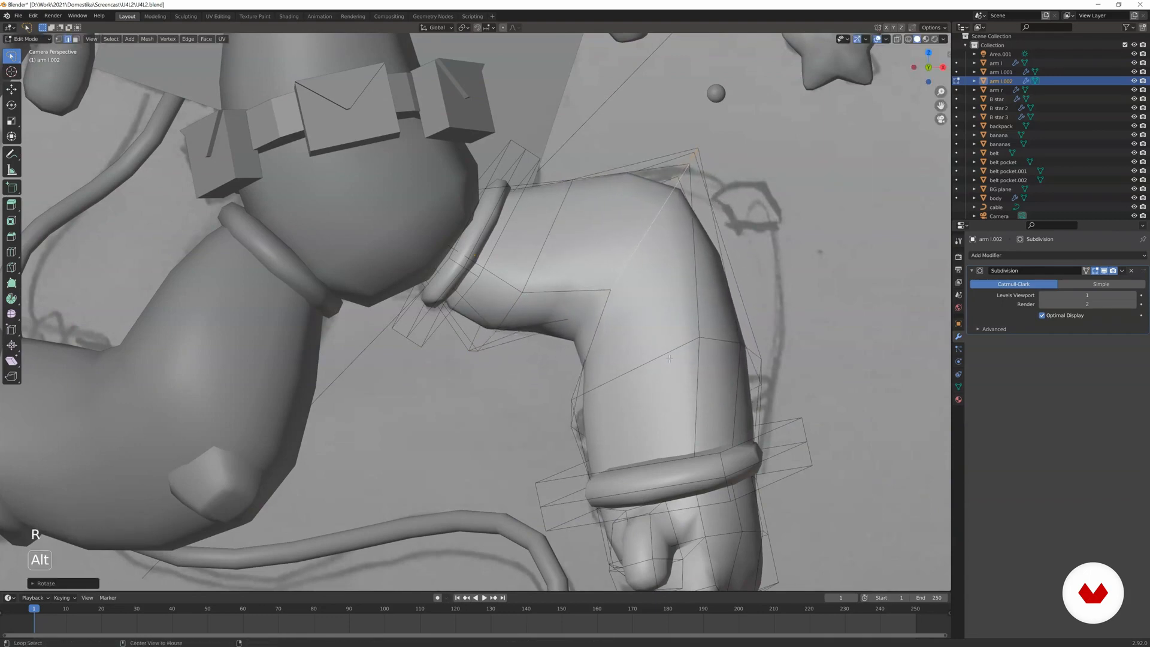
Move, rotate and scale the edge loop on the shin below the knee to follow the sketched outline.
key("g")
left_click(772, 363)
key("r")
left_click(776, 371)
key("s")
left_click(759, 358)
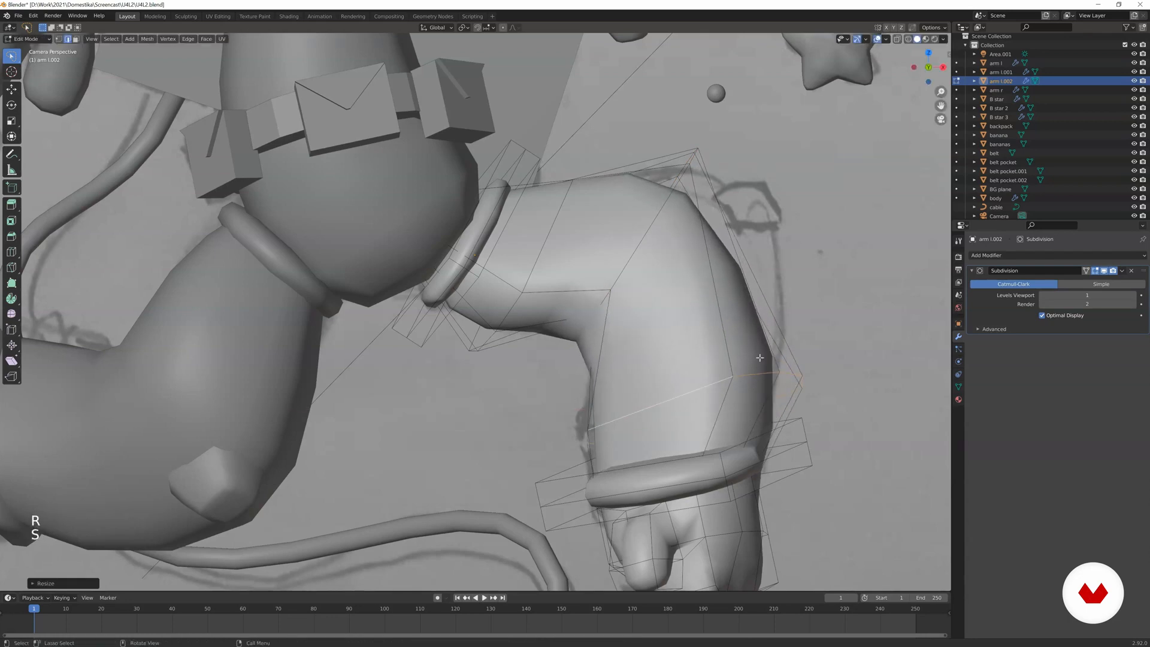
Add a loop cut between the knee and shin, and move, rotate and scale it outwards to round the knee.
left_click(708, 280)
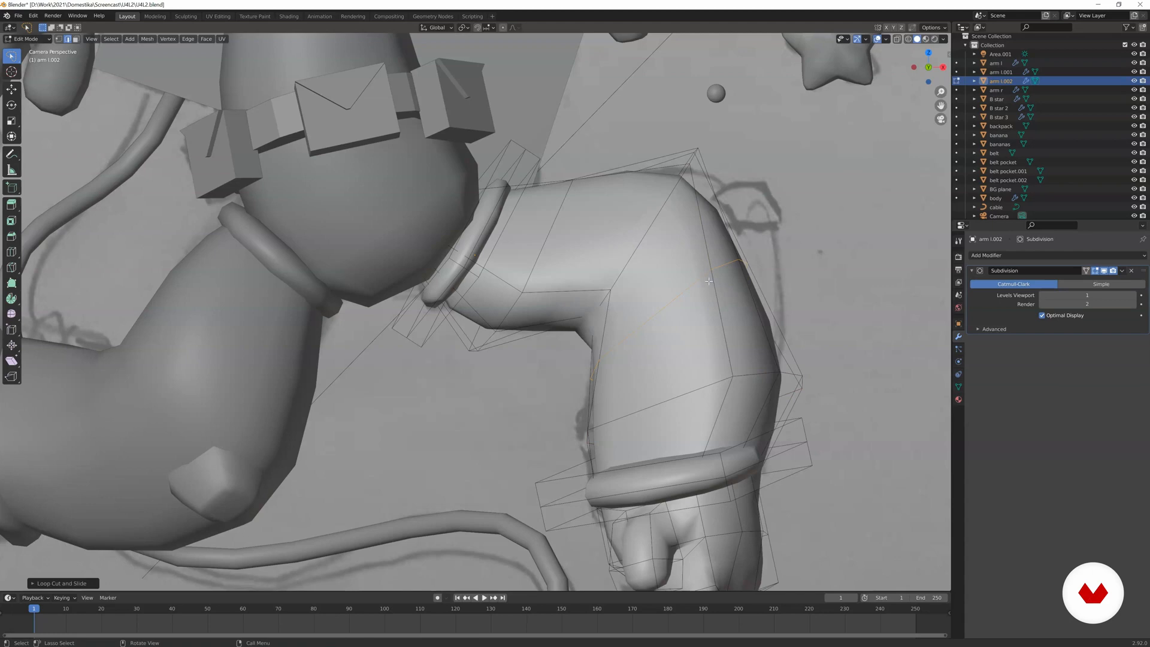
key("g")
left_click(748, 249)
key("r")
left_click(770, 252)
key("s")
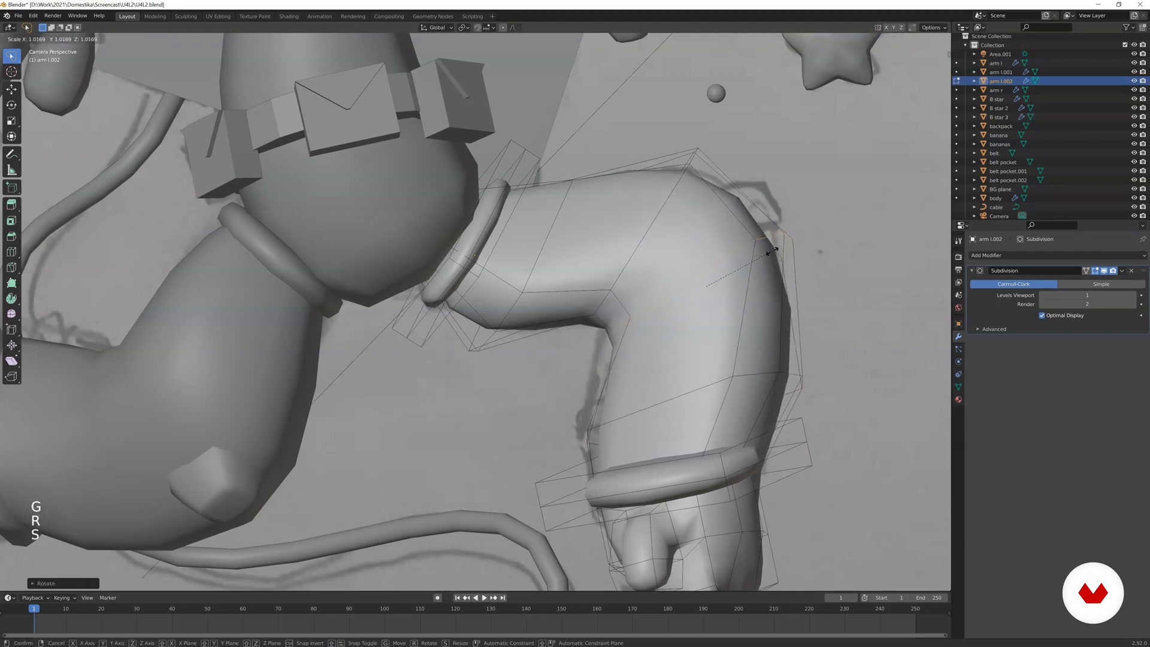
left_click(776, 247)
Leave Edit Mode and examine the right leg's reshaped bend against the reference sketch.
scroll(777, 247, "down", 4)
middle_click_drag(777, 247, 793, 210, "shift")
key("Tab")
scroll(793, 210, "down", 1)
middle_click_drag(557, 348, 626, 222, "shift")
scroll(600, 255, "down", 3)
scroll(599, 257, "up", 3)
scroll(575, 287, "up", 3)
scroll(629, 296, "up", 1, "shift")
Select the whole ankle cuff of the right leg in Edit Mode and scale it.
scroll(628, 296, "up", 1)
key("Tab")
scroll(628, 296, "up", 1)
key("z")
scroll(628, 296, "down", 1)
key("z")
scroll(622, 368, "up", 1)
key("a")
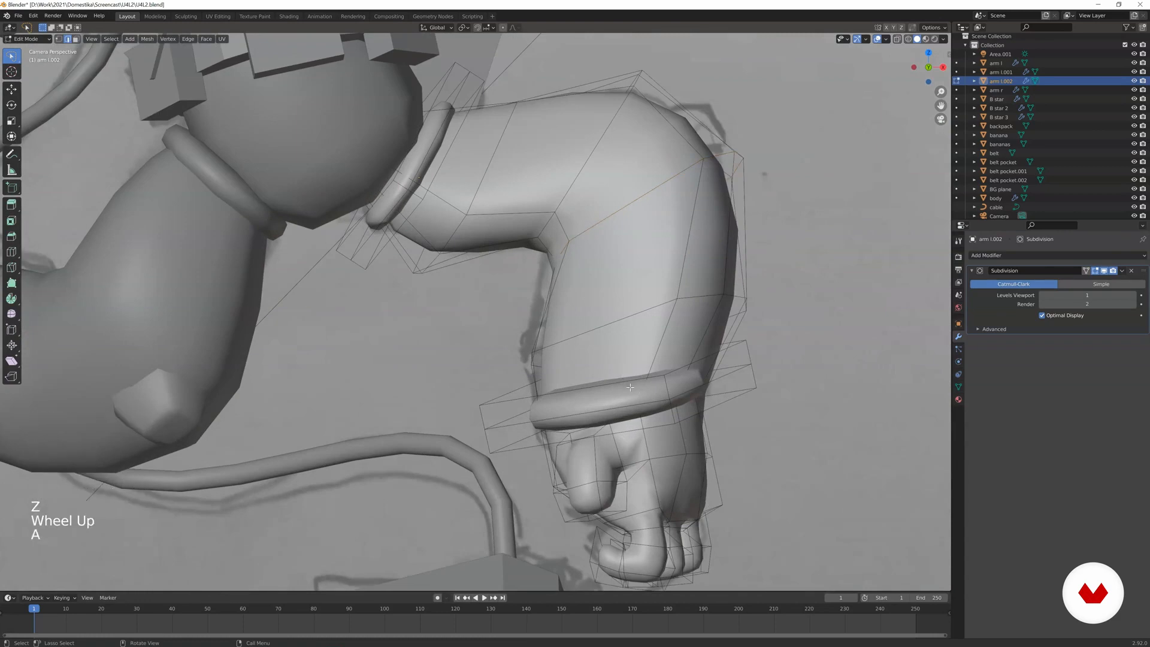
key("l")
left_click(716, 363)
middle_click_drag(716, 363, 572, 353)
Rotate and move the selected ankle cuff to align it with the shin as seen from the side.
scroll(608, 359, "up", 6)
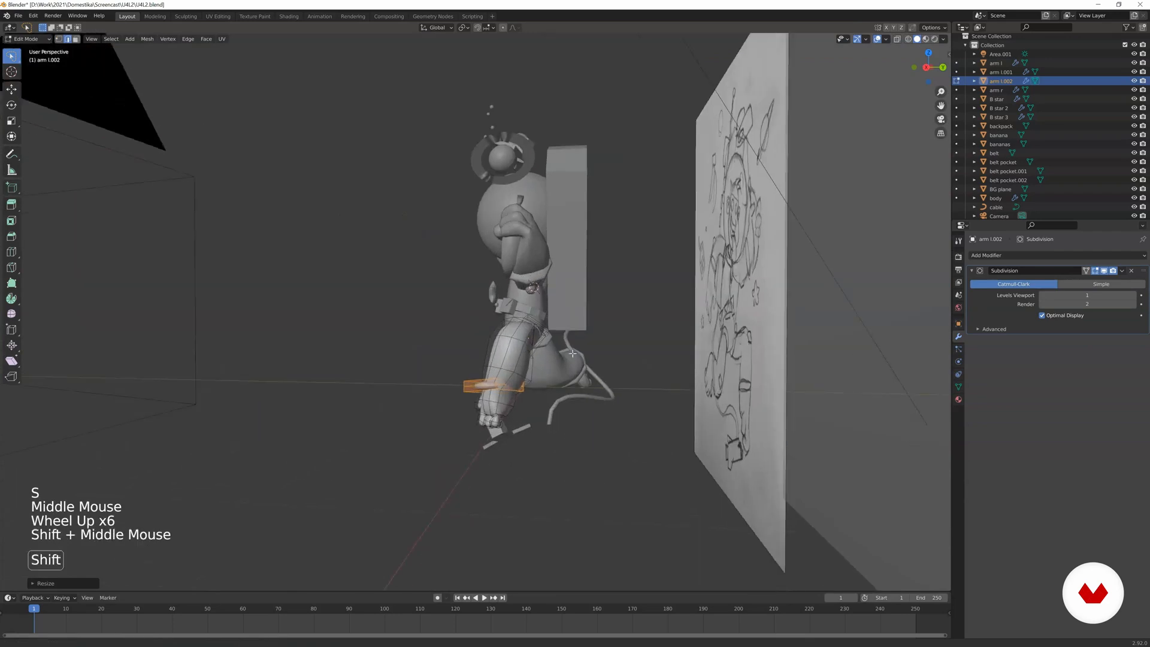
Scale and rotate the selected ankle cuff to fit tightly around the shin.
scroll(572, 353, "up", 1, "shift")
key("r")
key("s")
key("g")
left_click(603, 350)
key("r")
left_click(602, 365)
key("g")
left_click(604, 367)
middle_click_drag(604, 367, 699, 413)
key("s")
left_click(636, 395)
scroll(649, 398, "up", 4)
scroll(665, 401, "up", 2)
key("r")
left_click(692, 488)
key("s")
left_click(695, 495)
Rotate and move the selected ankle cuff to centre it around the lower leg.
middle_click_drag(695, 496, 758, 365)
key("r")
key("g")
left_click(722, 443)
key("g")
left_click(757, 365)
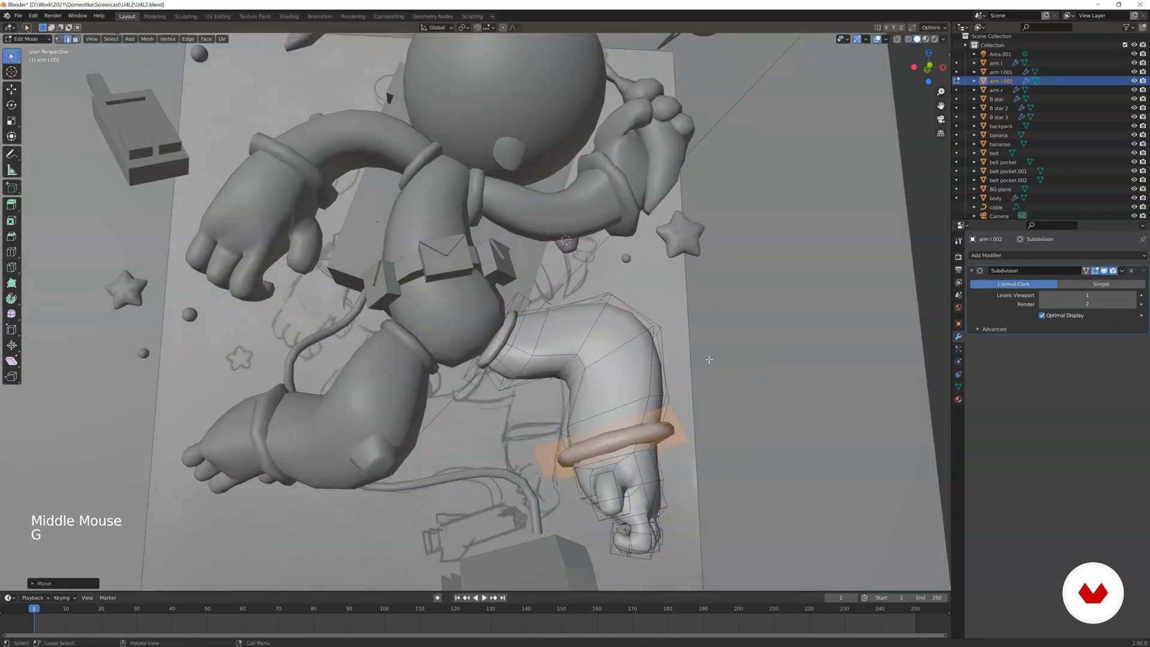
Move and rotate the ankle cuff onto the sketched band in wireframe camera view, and return to solid display.
key("KP_0")
key("z")
key("g")
left_click(623, 340)
key("r")
key("z")
left_click(801, 340)
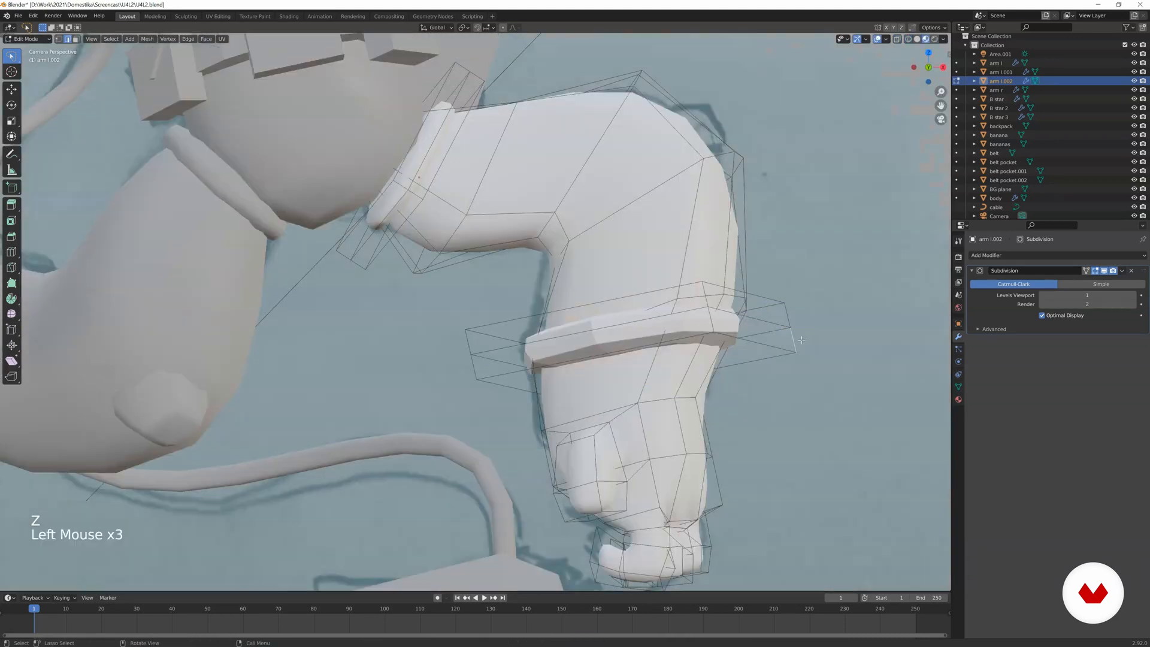
key("z")
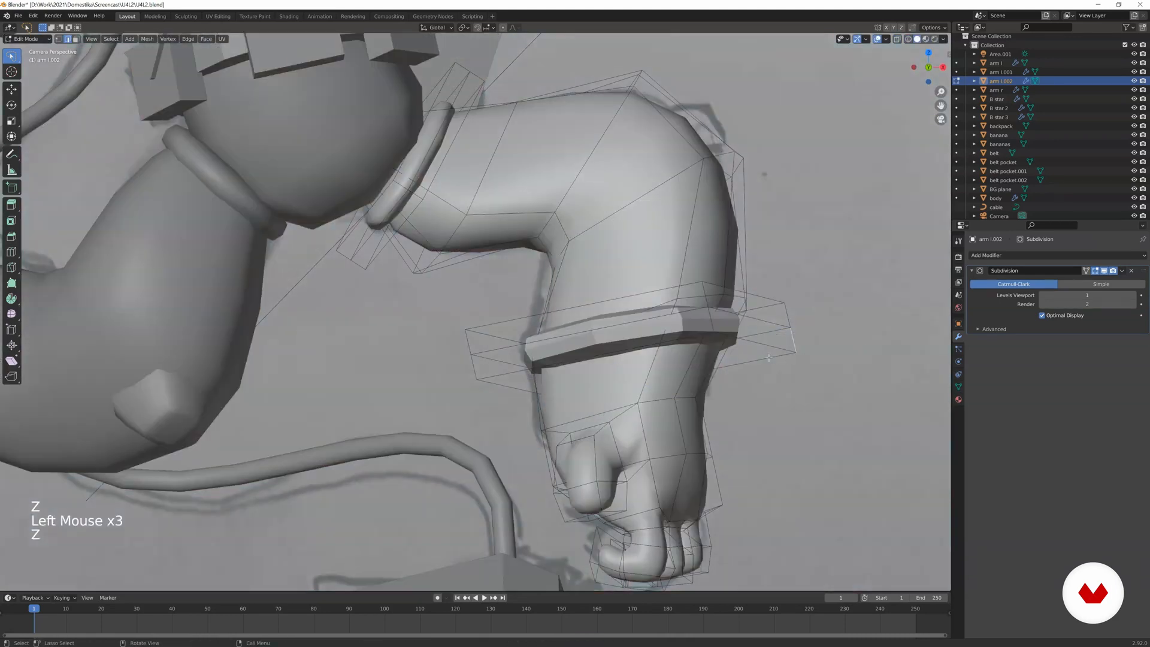
Reselect the whole ankle cuff, rotate and move it into line with the sketched band, and leave Edit Mode.
key("l")
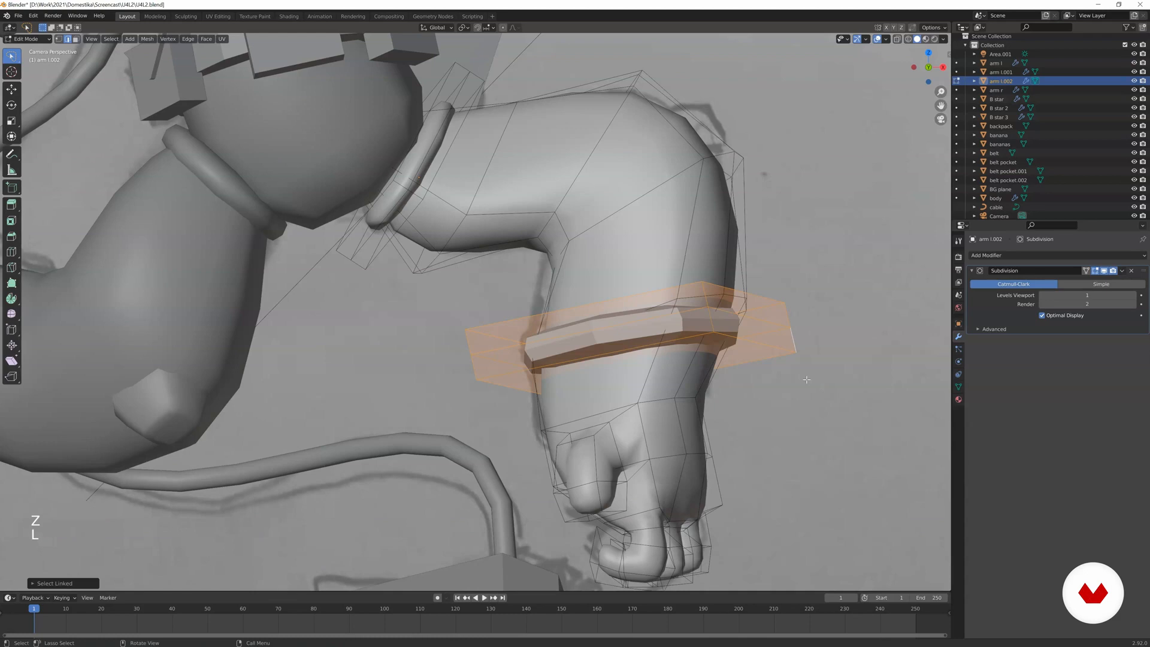
left_click(723, 326)
key("r")
left_click(789, 328)
key("g")
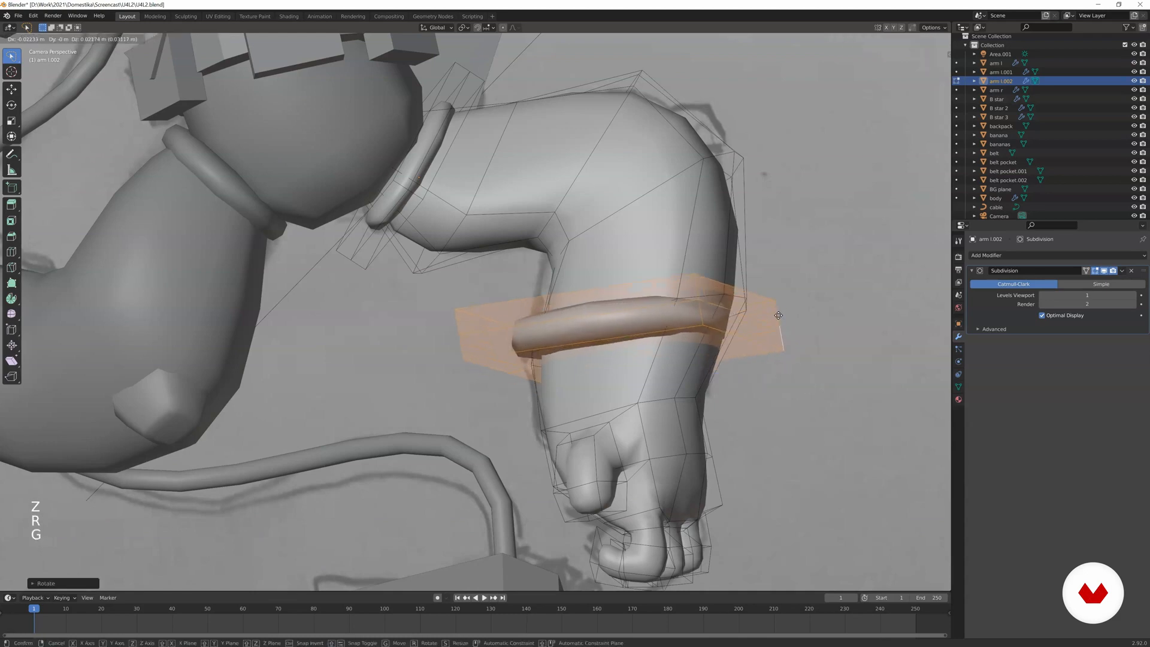
left_click(785, 319)
scroll(732, 322, "down", 4)
key("Tab")
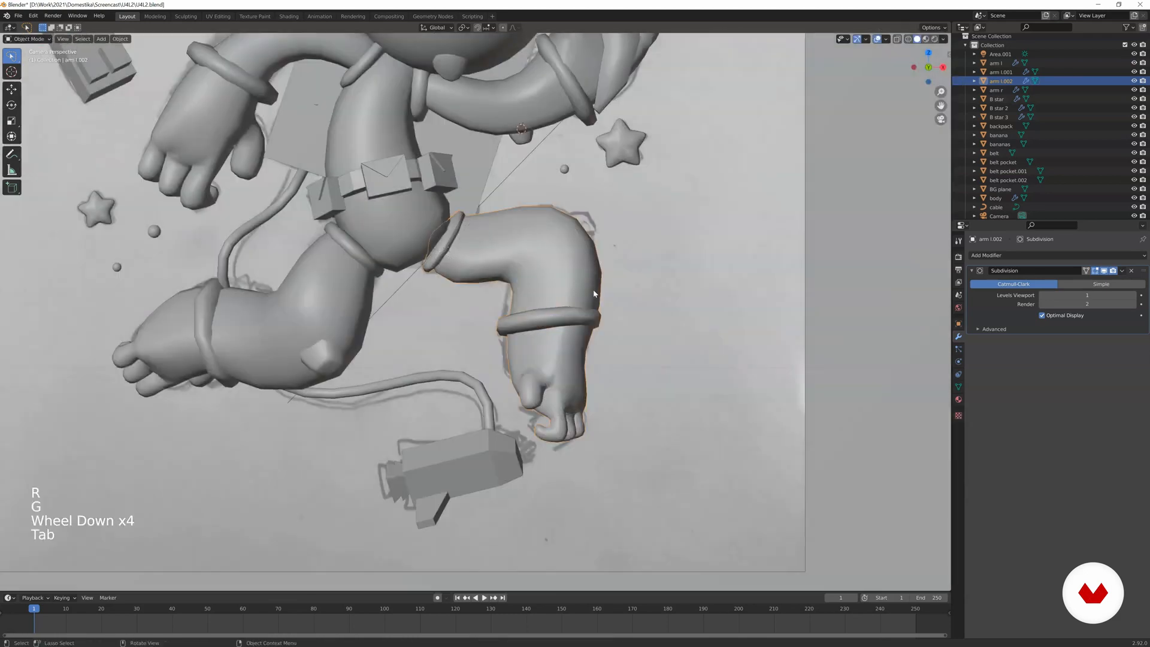
scroll(563, 317, "down", 3)
middle_click_drag(560, 316, 579, 291, "shift")
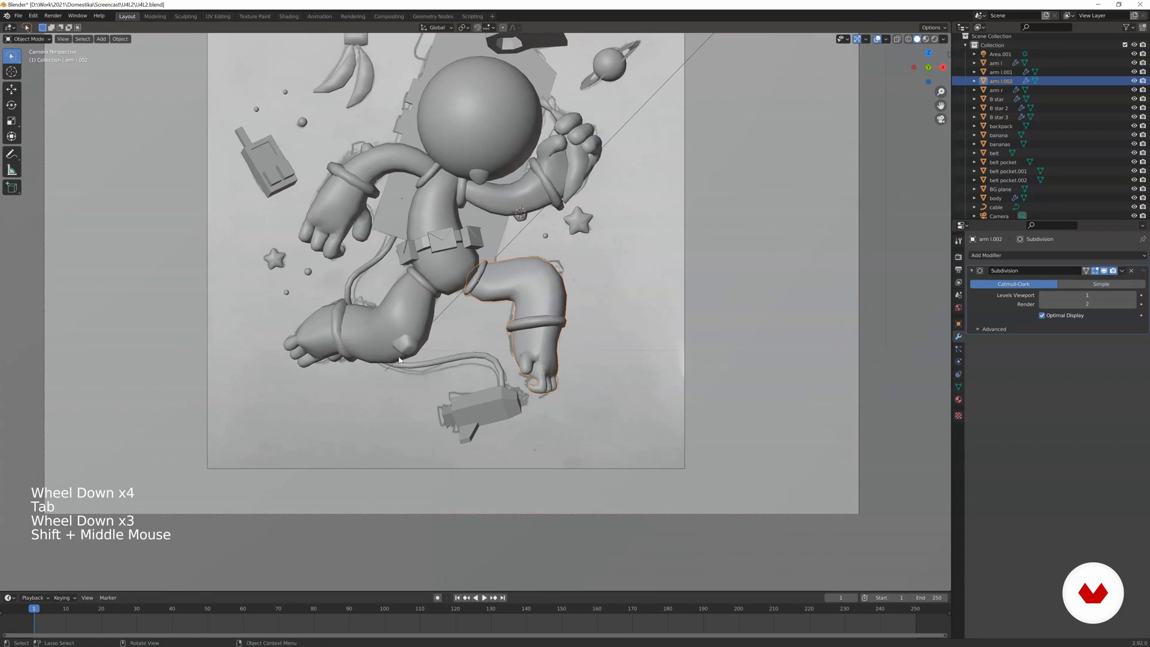
Select the right leg's knee patch in wireframe Edit Mode and move it onto the sketched knee patch.
scroll(535, 327, "up", 4)
key("z")
middle_click_drag(721, 306, 554, 313, "shift")
scroll(555, 314, "up", 2)
key("Tab")
key("a")
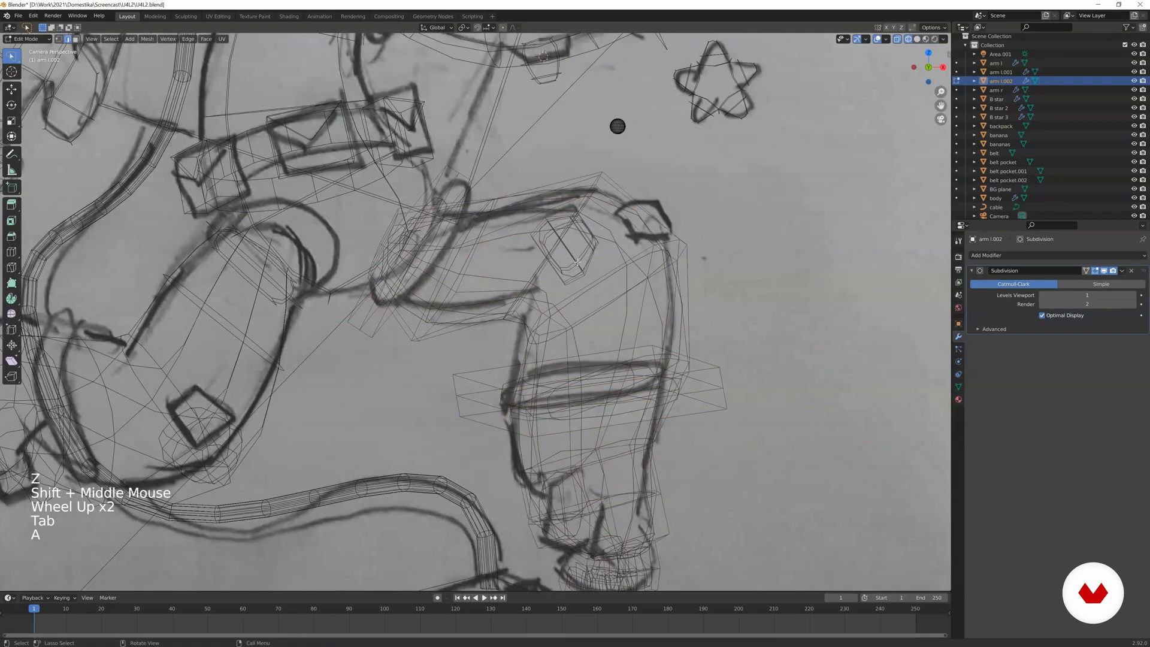
key("l")
key("g")
left_click(672, 239)
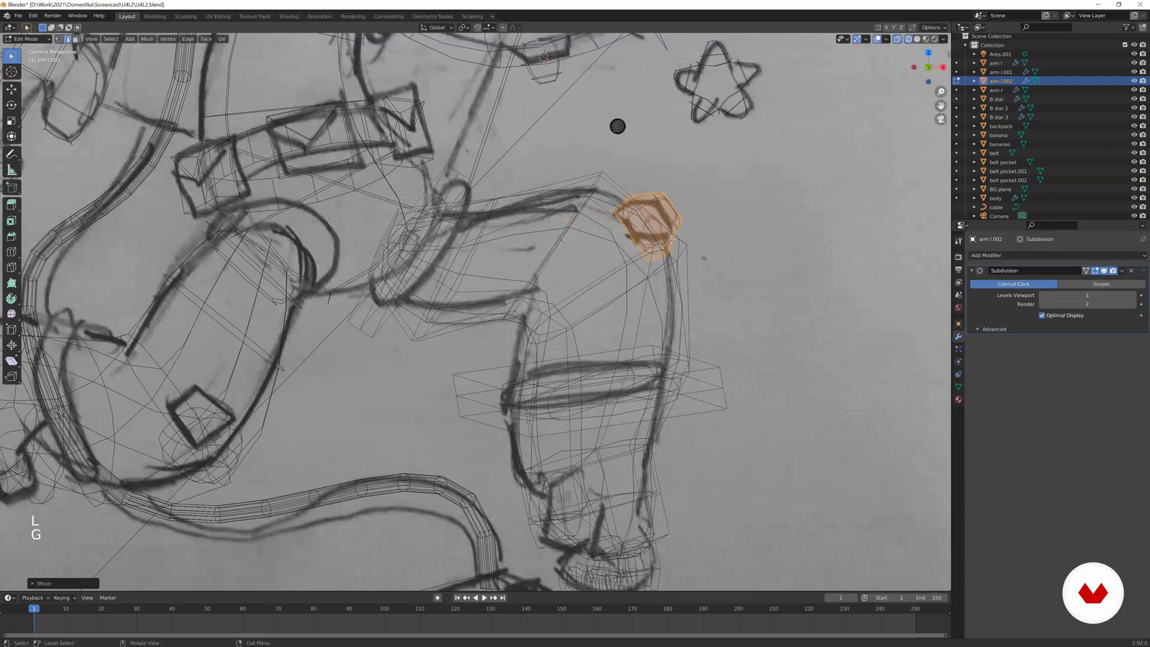
Move and rotate the selected knee patch onto the knee's surface while viewing the leg from another angle.
left_click(788, 234)
mouse_move(788, 234)
middle_mouse_down()
mouse_move(599, 359)
mouse_move(566, 302)
mouse_move(560, 339)
mouse_move(615, 282)
mouse_move(619, 249)
middle_mouse_up()
scroll(599, 359, "up", 5)
scroll(592, 361, "up", 4)
scroll(566, 303, "up", 1)
key("g")
key("r")
left_click(583, 361)
scroll(619, 249, "up", 2)
Adjust the knee patch's position and rotation once more to seat it on the knee, and leave Edit Mode.
key("Tab")
key("Tab")
left_click(642, 366, "alt")
middle_click_drag(642, 367, 555, 244, "shift")
key("g")
key("r")
left_click(620, 359)
key("Tab")
Select the knee patch again in camera view, move and rotate it against the knee's outer corner, and leave Edit Mode.
key("KP_0")
scroll(666, 313, "down", 6)
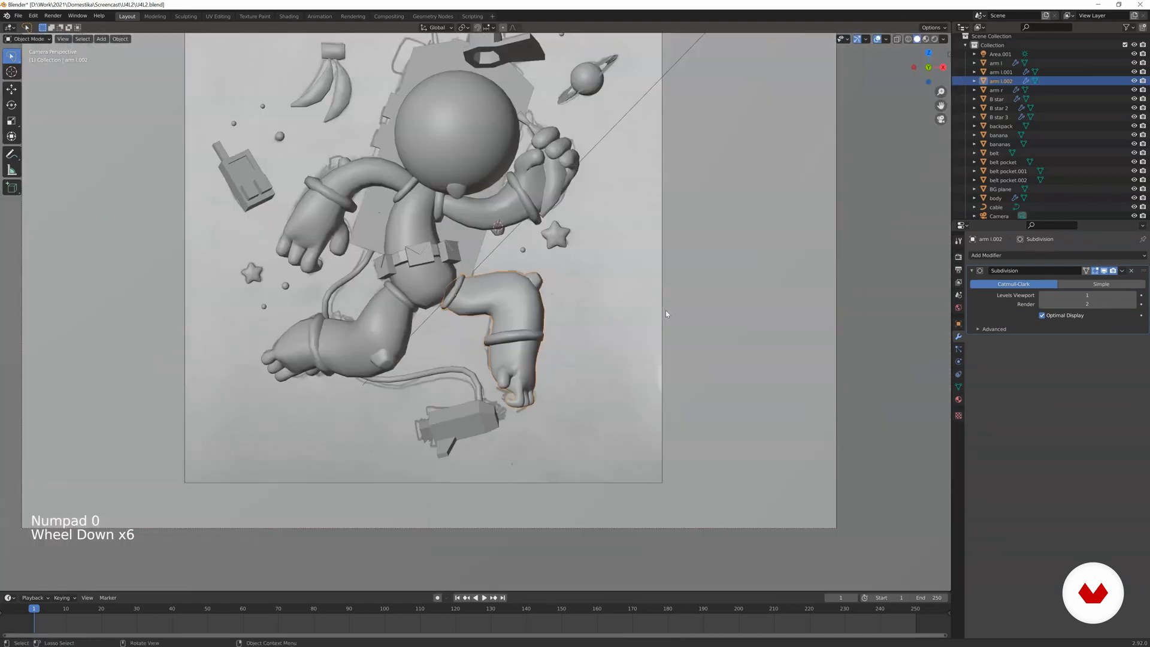
scroll(666, 310, "up", 2)
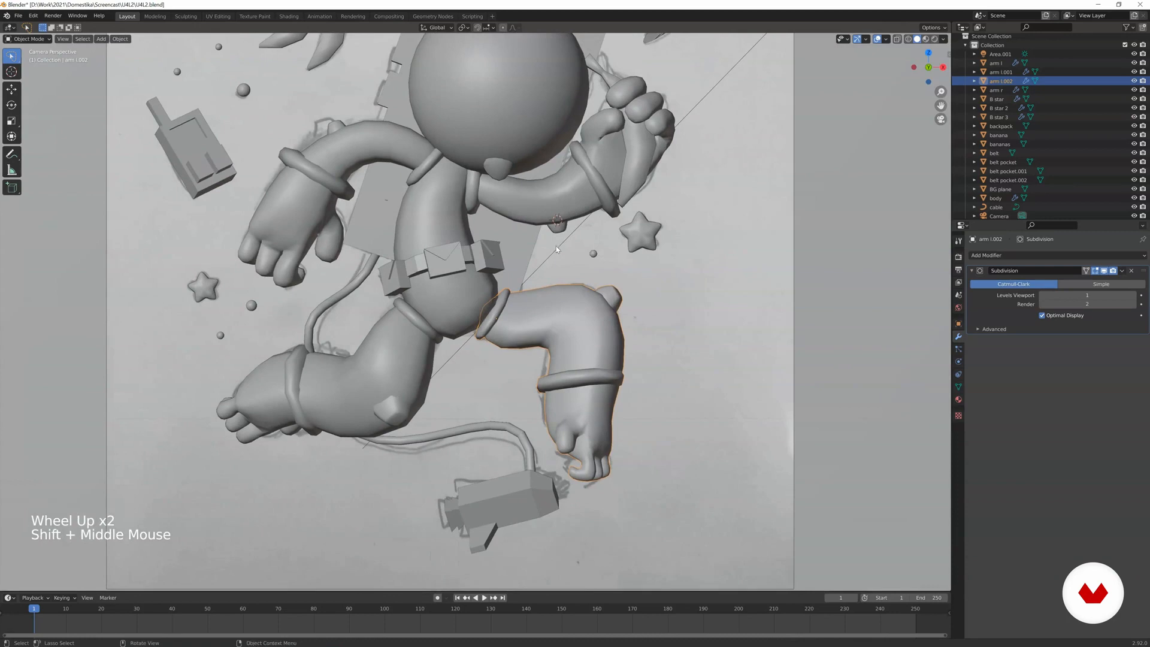
scroll(555, 245, "up", 2)
key("Tab")
scroll(556, 246, "up", 1)
key("a")
key("l")
key("g")
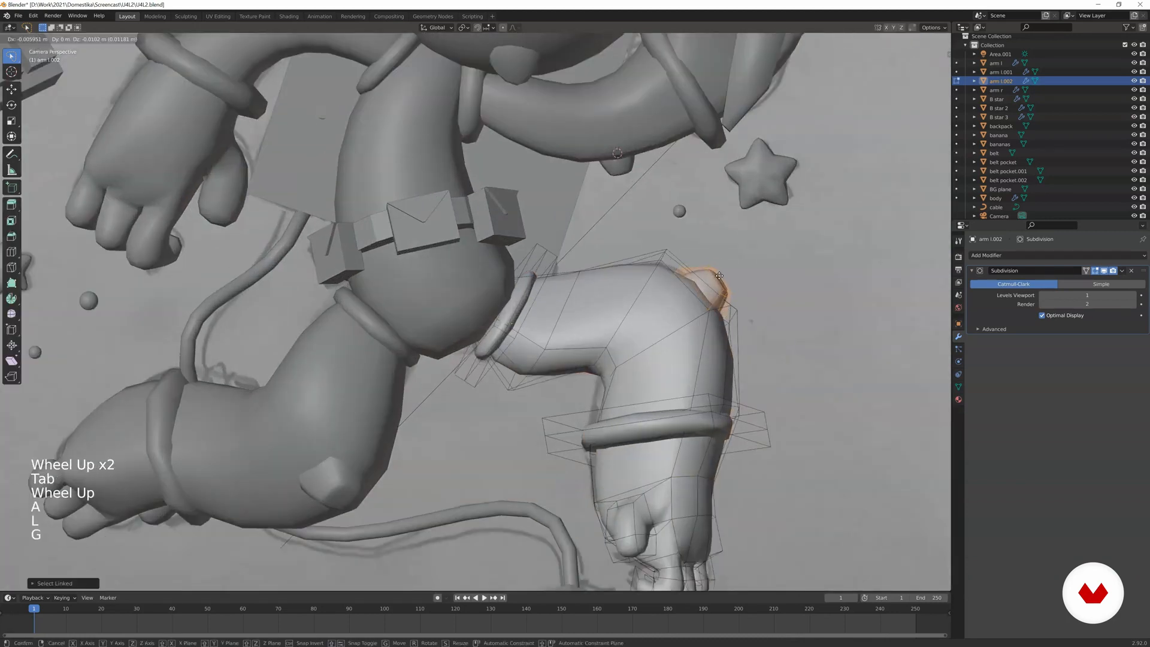
key("r")
key("Tab")
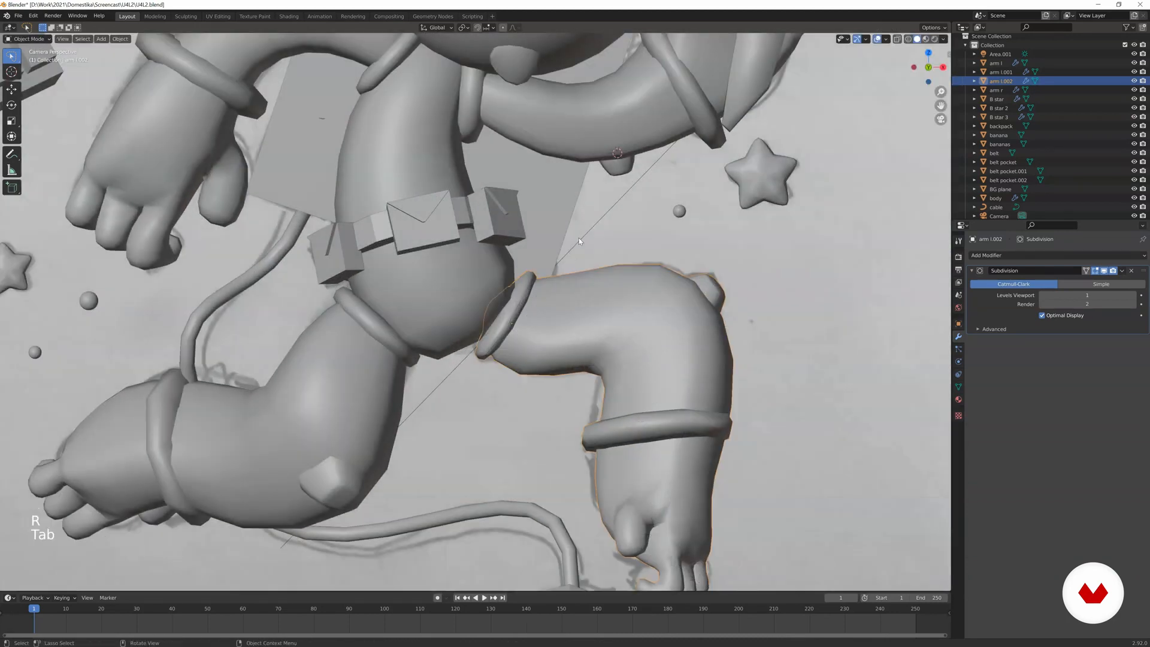
Select the head object and open its mesh in Edit Mode with face selection.
middle_click_drag(529, 242, 603, 311, "shift")
scroll(627, 322, "down", 3)
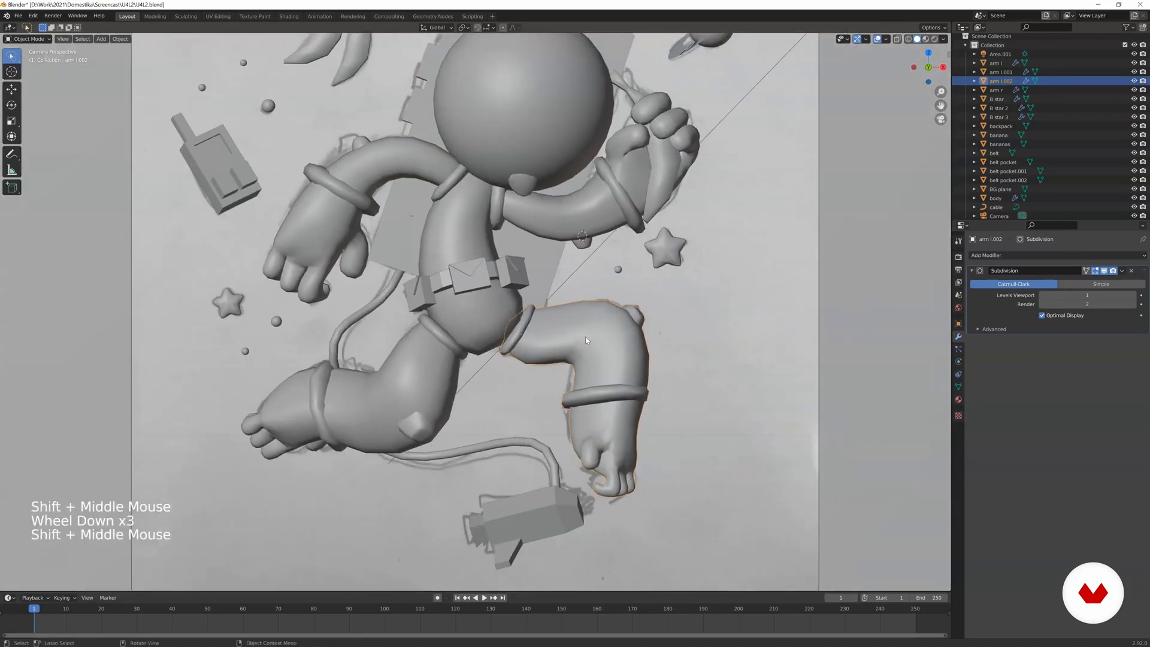
left_click(441, 370)
left_click(541, 336)
middle_click_drag(528, 279, 568, 405, "shift")
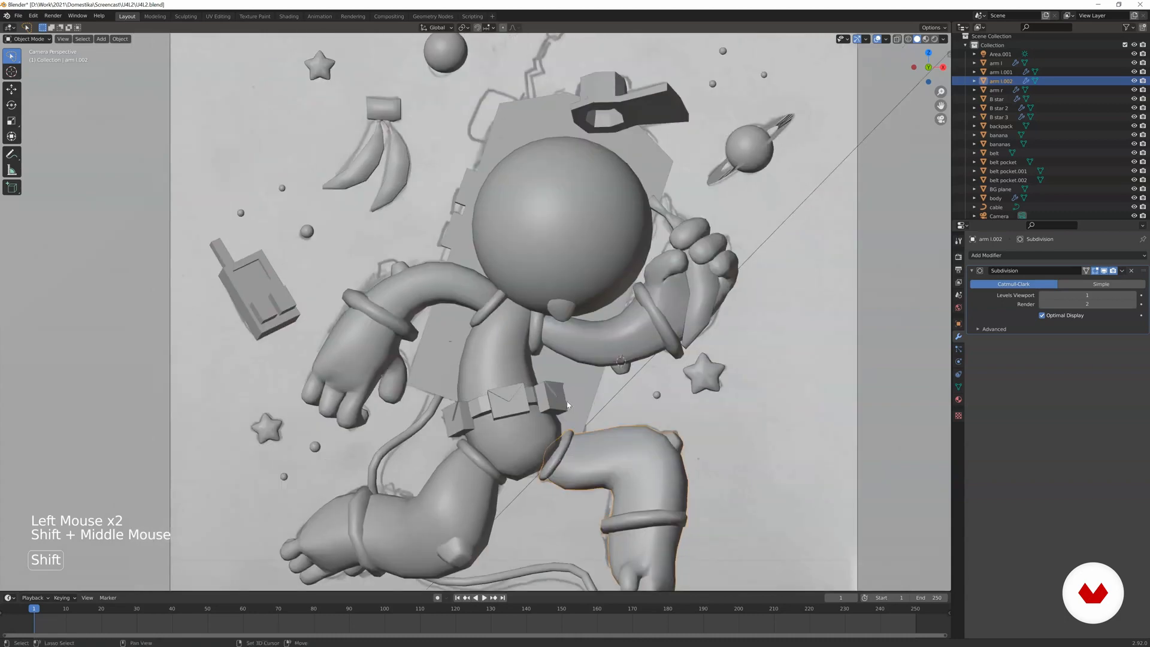
left_click(551, 316)
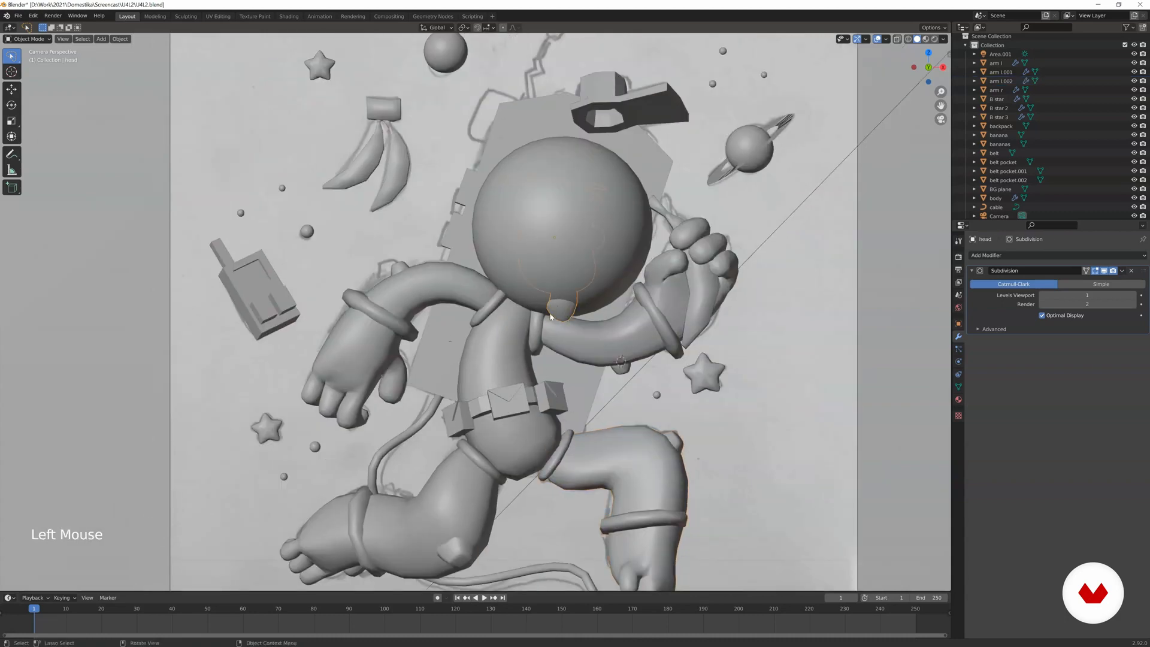
left_click(563, 282)
left_click(564, 283)
middle_click_drag(564, 283, 496, 324)
scroll(556, 262, "up", 14)
key("Tab")
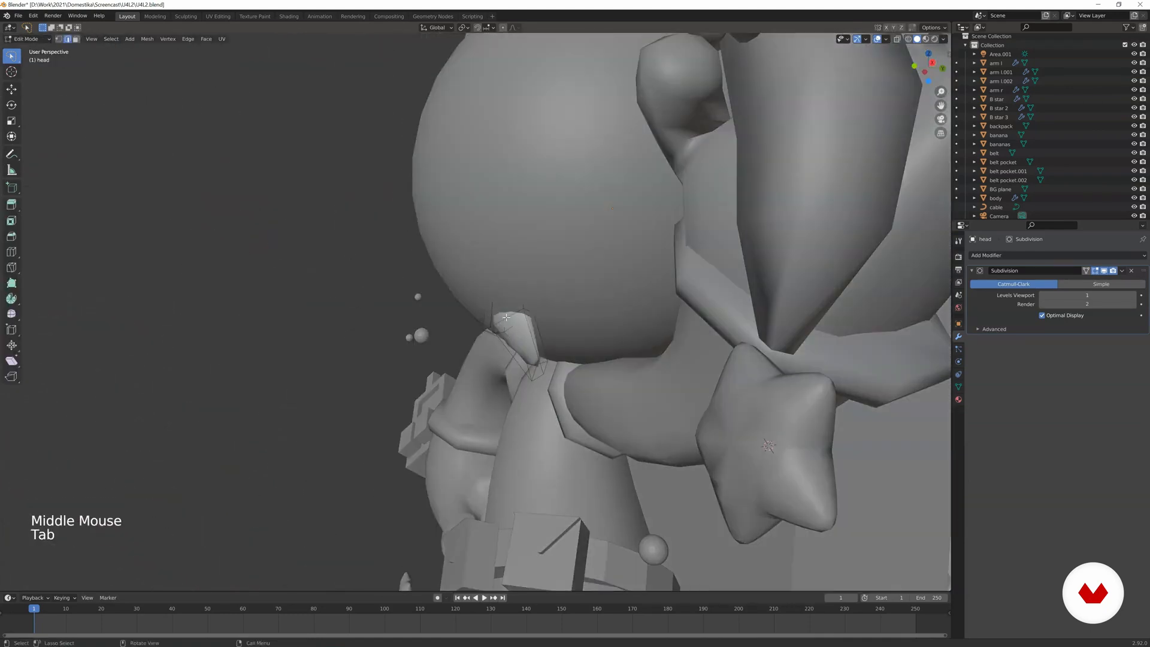
left_click(76, 39)
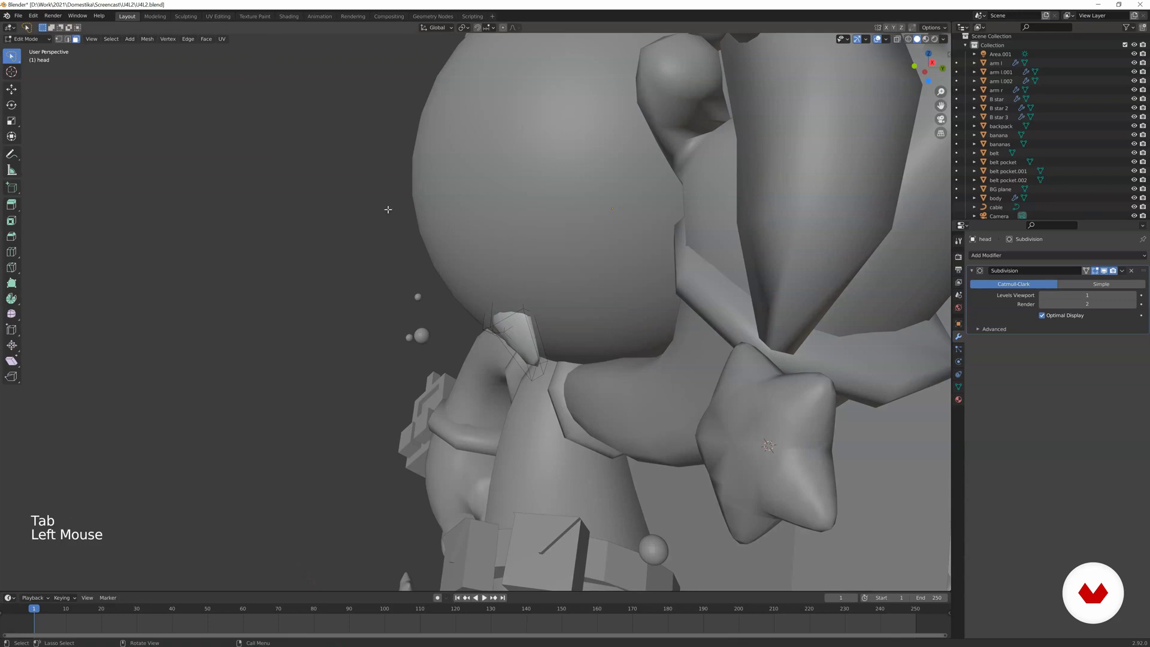
Move and rotate the head's protruding lower part so it sits inside the helmet sphere, and leave Edit Mode.
left_click(530, 335, "alt")
mouse_move(530, 335)
middle_mouse_down()
mouse_move(568, 359)
mouse_move(596, 338)
mouse_move(577, 309)
mouse_move(605, 314)
middle_mouse_up()
key("z")
left_click(516, 359)
key("g")
left_click(536, 331)
key("r")
key("g")
key("Tab")
Try to scale up the helmet sphere in Material Preview shading.
key("z")
left_click(591, 342)
key("s")
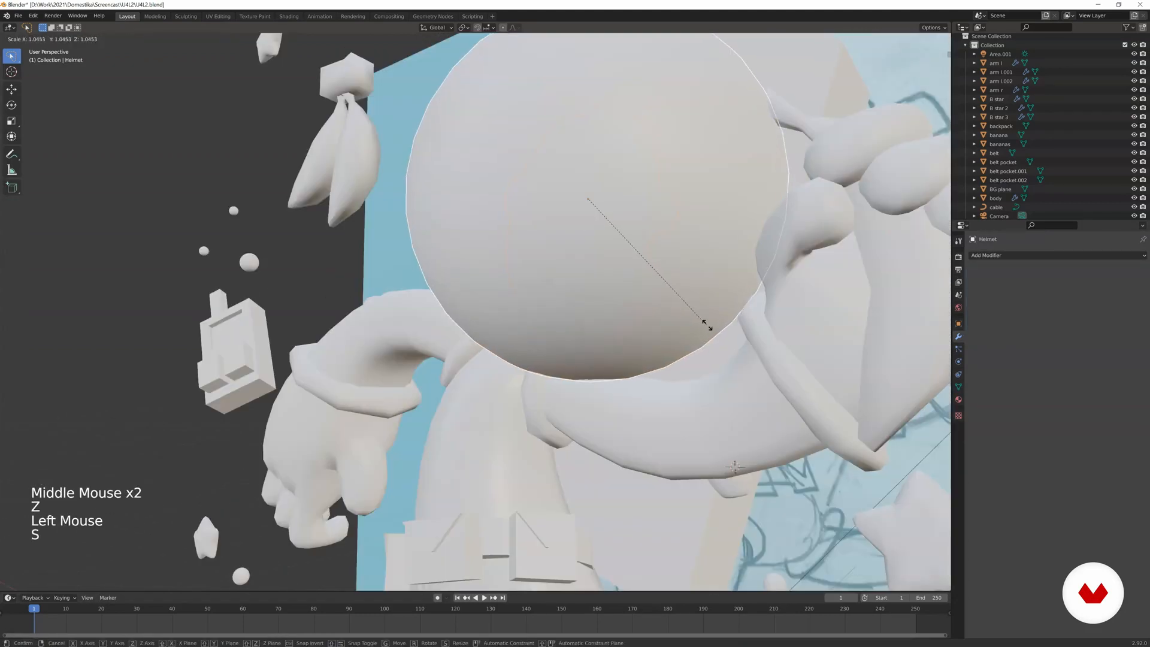
right_click(773, 339)
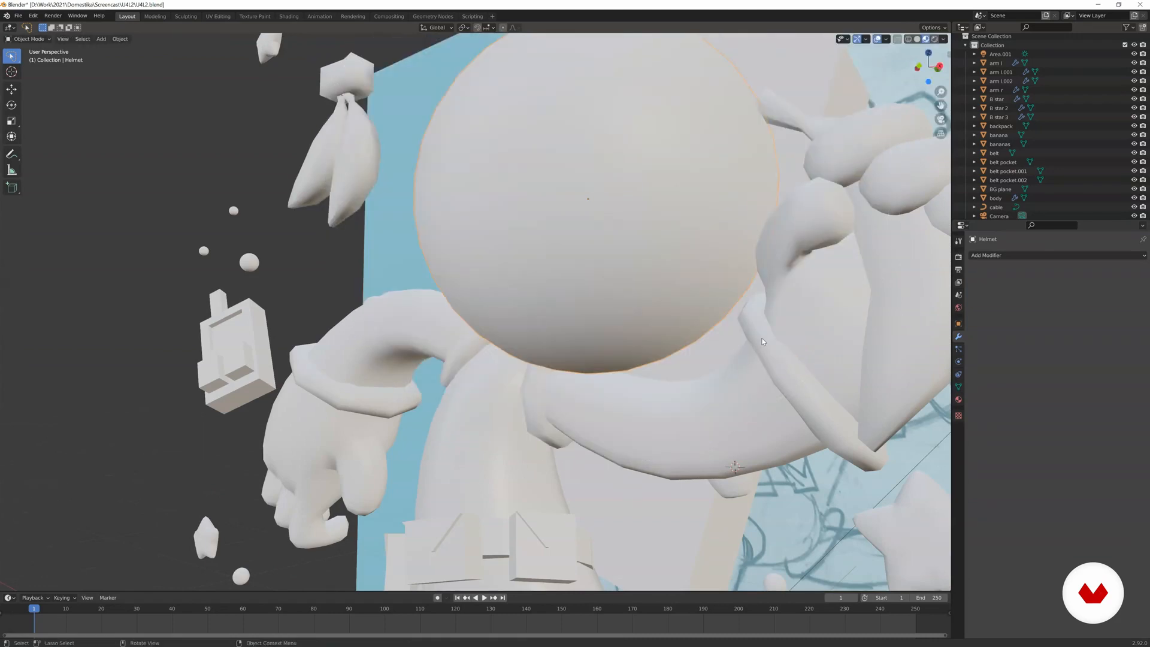
Return to the camera view and select the bananas object.
key("KP_0")
scroll(593, 208, "up", 1)
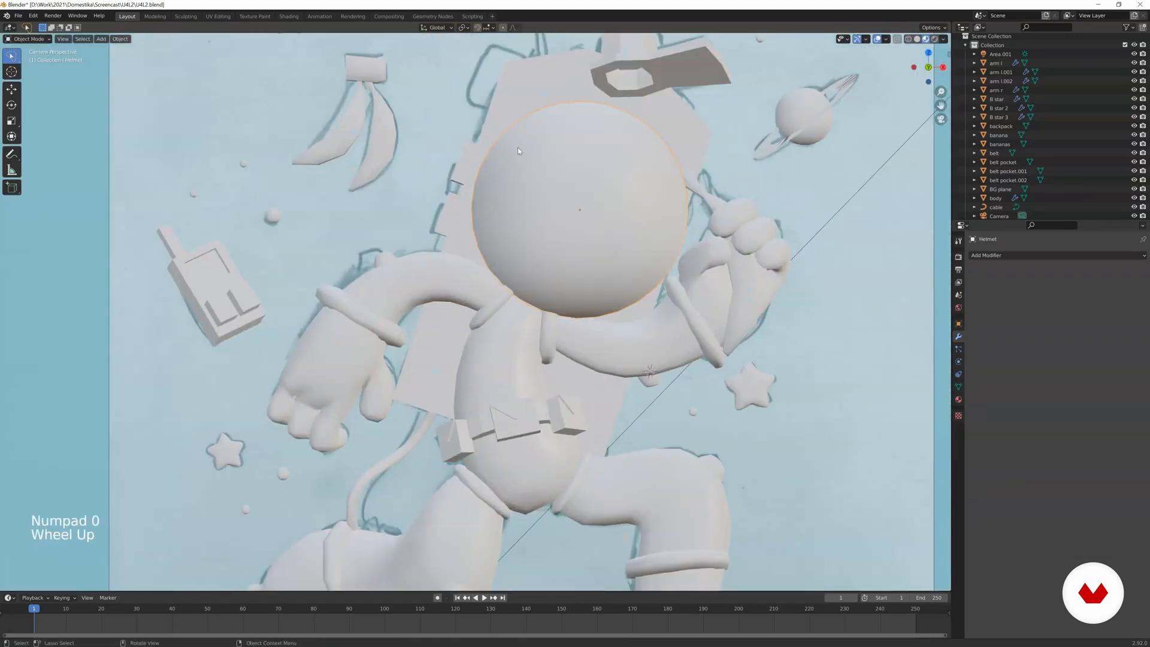
scroll(518, 149, "down", 1)
middle_click_drag(518, 148, 574, 281, "shift")
scroll(569, 279, "up", 1)
left_click(449, 263)
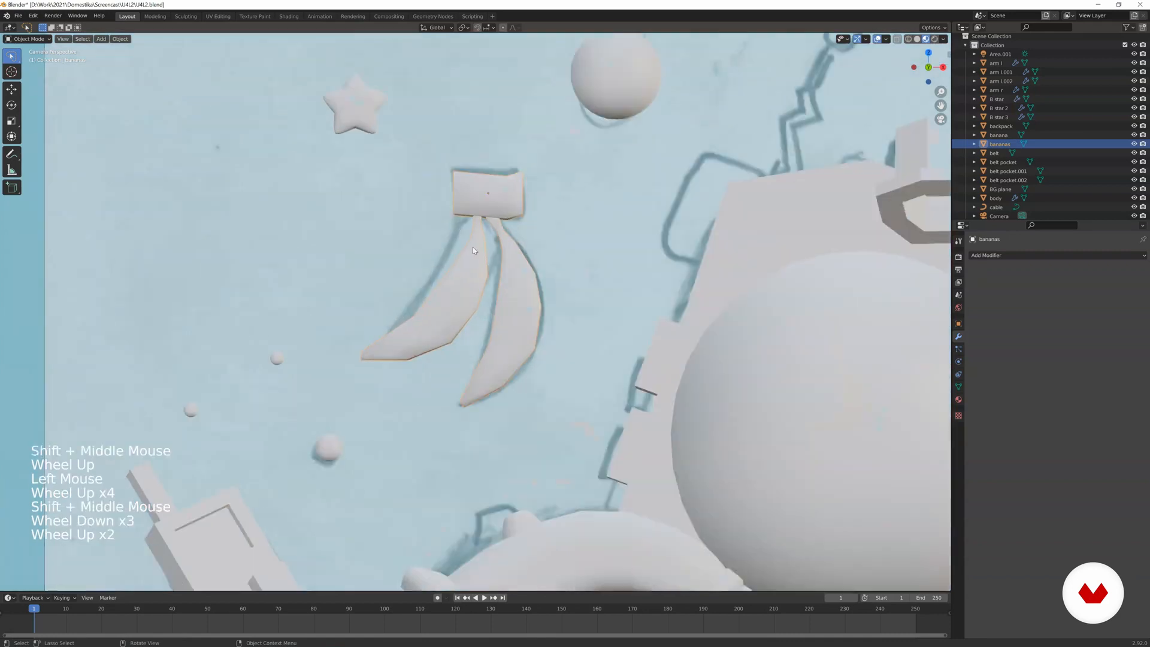
scroll(468, 247, "up", 1)
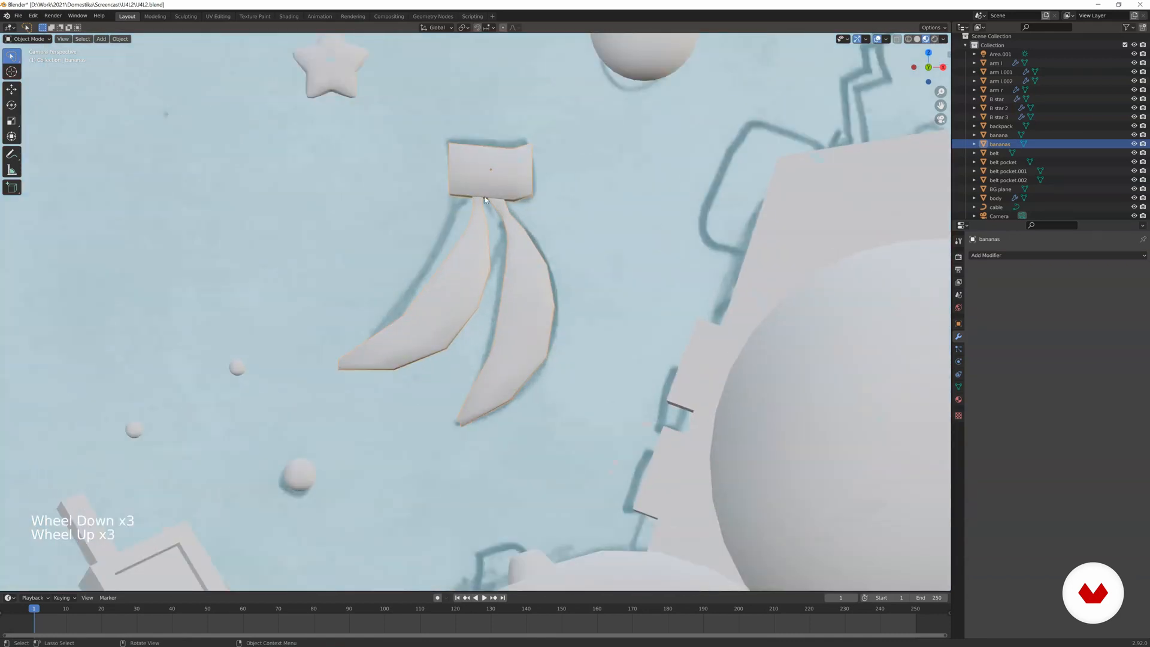
In Edit Mode, select the whole right banana as linked geometry and delete it, keeping the left banana.
key("Tab")
scroll(527, 246, "up", 2)
key("a")
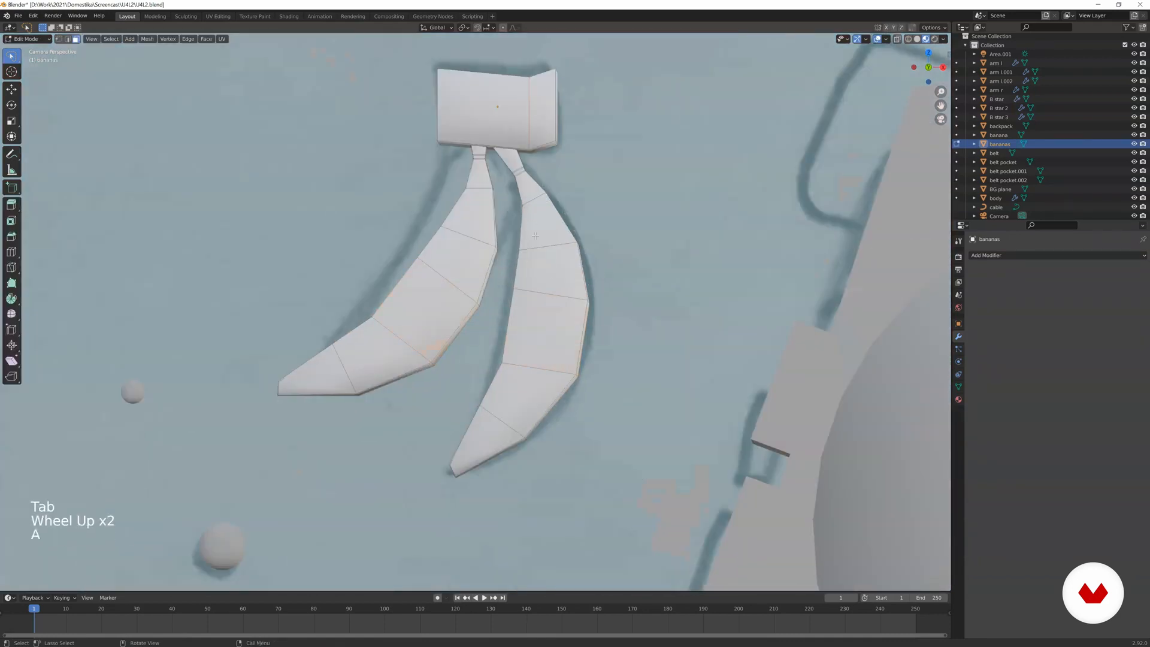
left_click(538, 256)
key("l")
key("c")
key("x")
left_click(479, 236)
In Solid shading with edge selection, scale up the two upper edge loops of the remaining banana.
key("z")
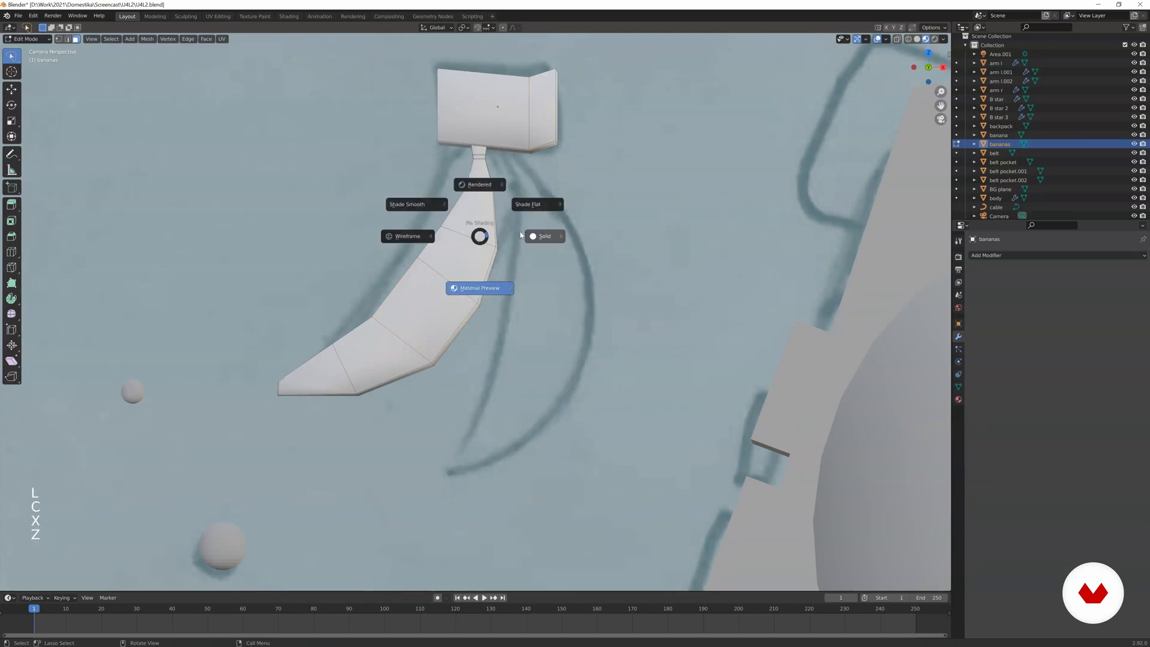
left_click(542, 236)
scroll(451, 231, "up", 2)
left_click(475, 197)
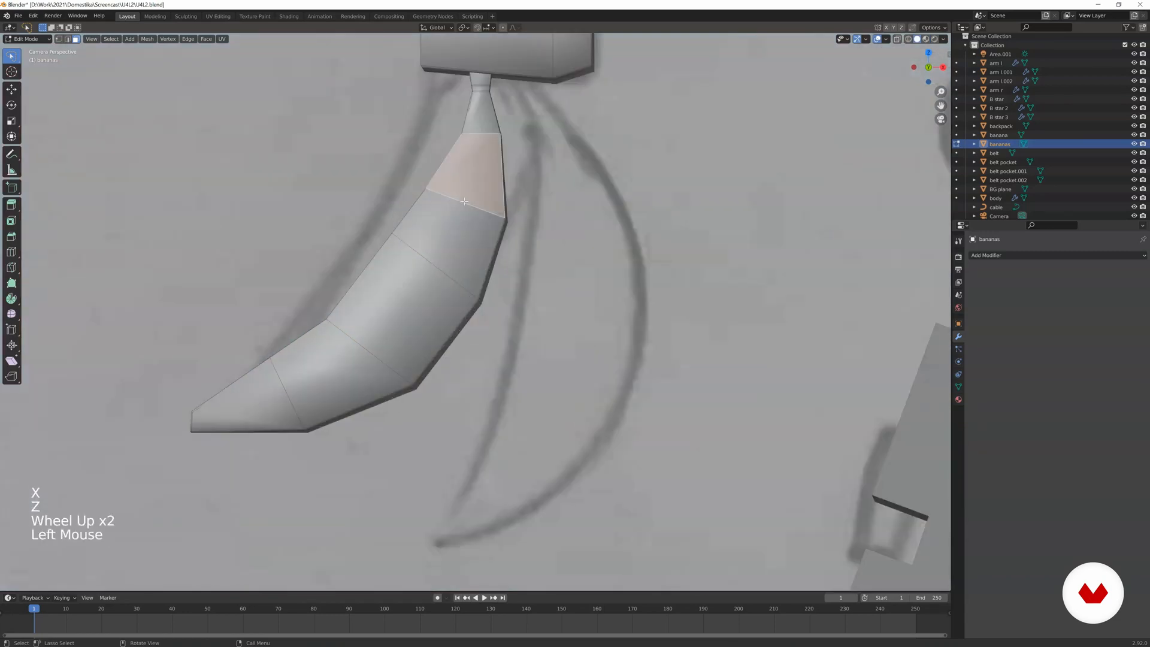
left_click(68, 40)
key("2")
left_click(489, 138, "alt")
key("s")
left_click(544, 132)
left_click(480, 206, "alt")
key("s")
left_click(552, 185)
Widen the banana's middle and lower edge loops, rotating the lower-middle one to follow the sketch, and leave Edit Mode.
left_click(444, 258, "alt")
left_click(445, 257, "alt")
left_click(444, 258, "alt")
key("s")
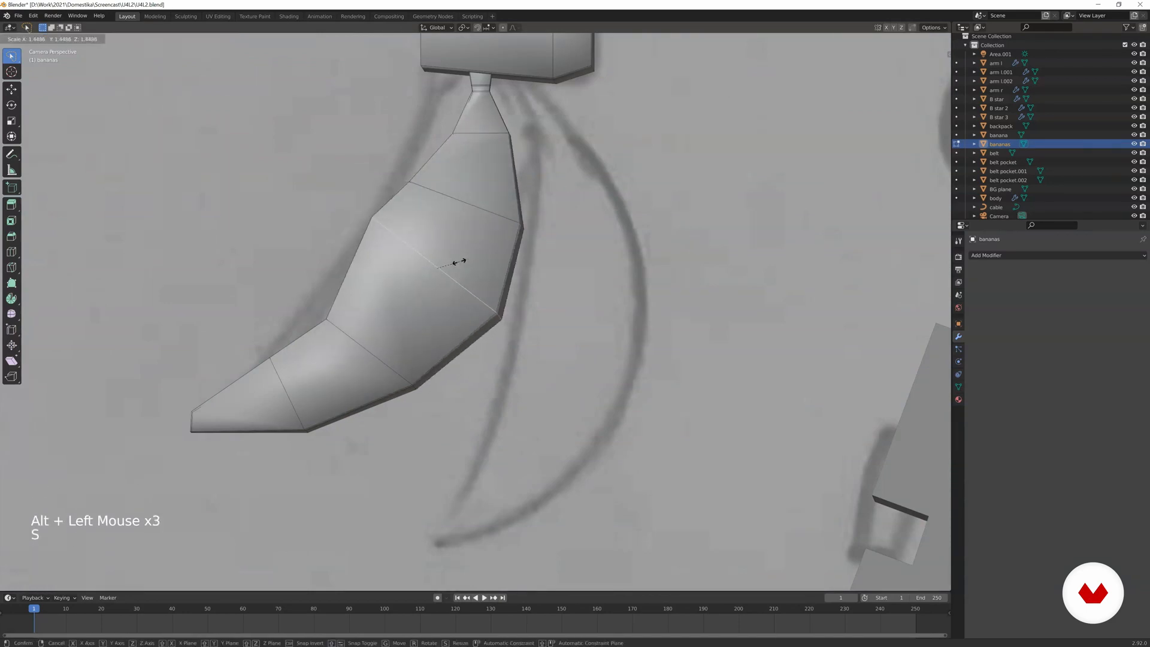
left_click(459, 263)
left_click(386, 361, "alt")
key("r")
left_click(430, 312)
key("s")
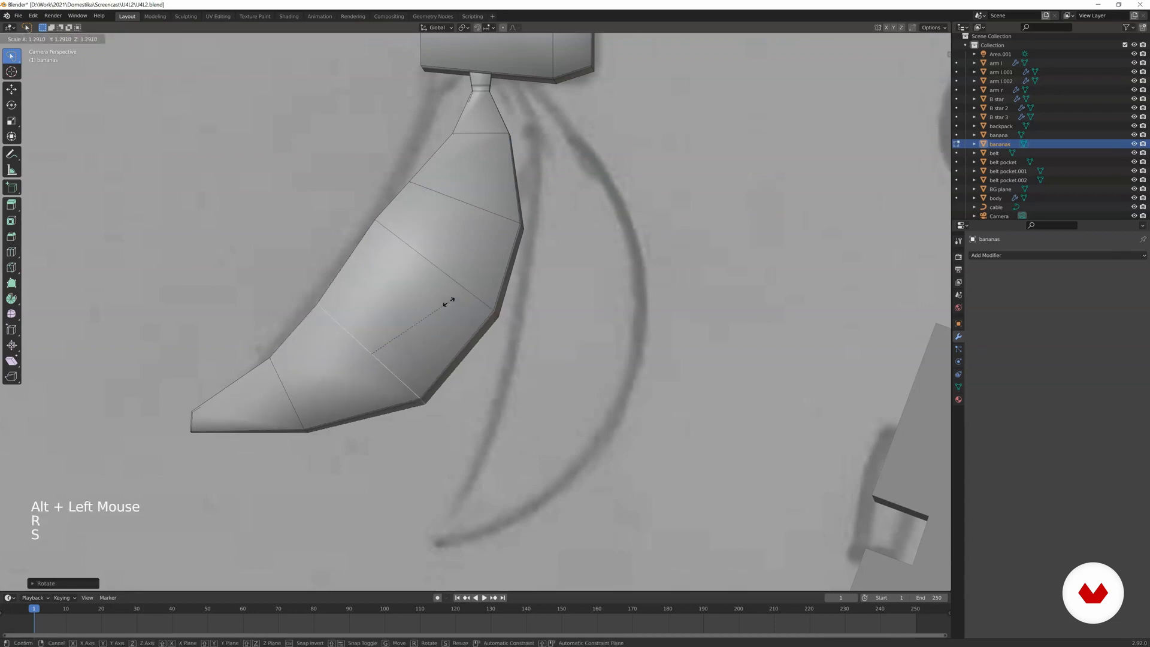
left_click(447, 300)
left_click(282, 369, "alt")
key("s")
left_click(312, 383)
key("Tab")
Add a Subdivision Surface modifier to the bananas object.
scroll(373, 263, "down", 5)
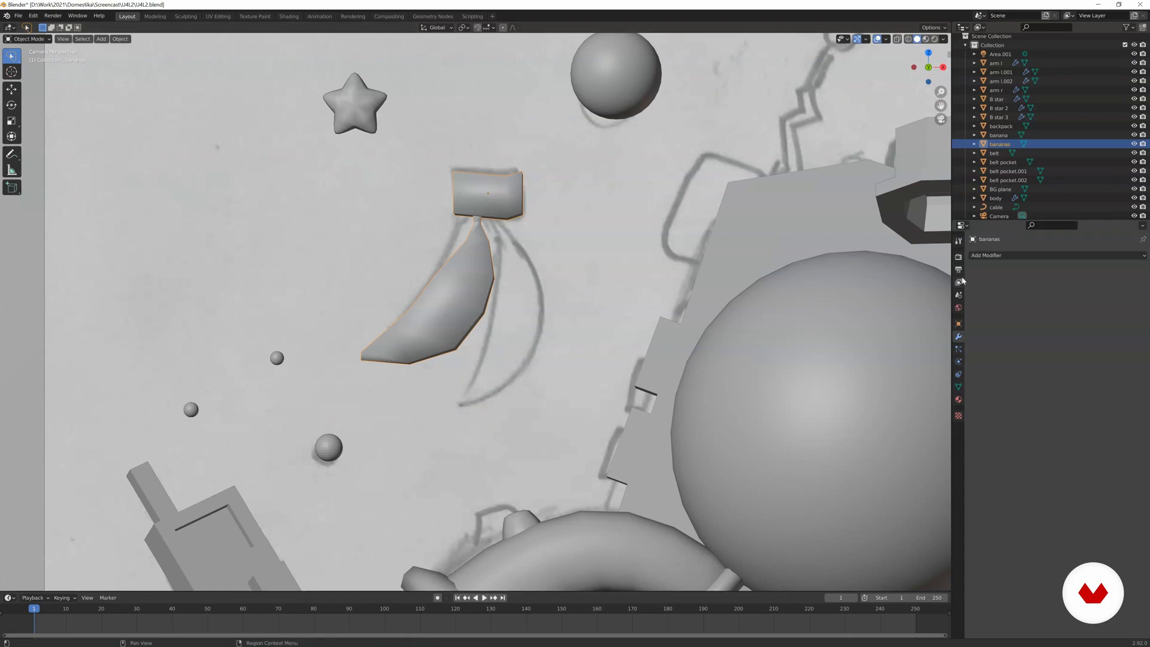
left_click(1043, 256)
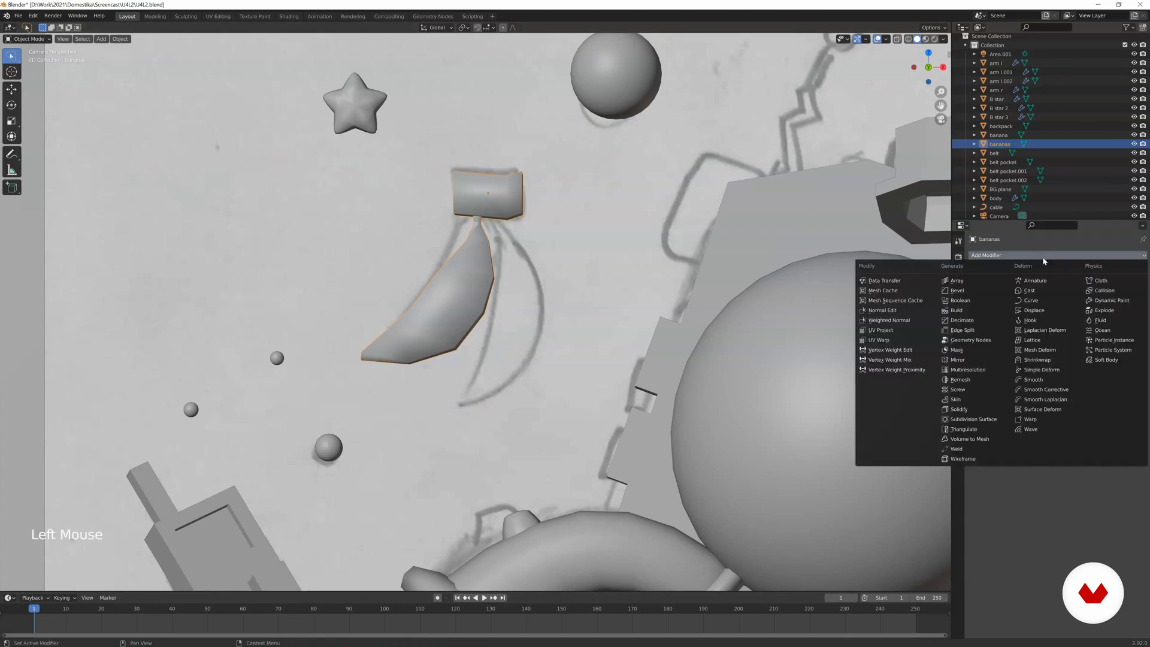
left_click(955, 419)
Add three loop cuts near the edges of the bananas' top block to sharpen its corners, and leave Edit Mode.
scroll(559, 180, "up", 4)
key("Tab")
middle_click_drag(464, 118, 485, 267, "shift")
key("ctrl+r")
left_click(586, 232)
left_click(563, 191)
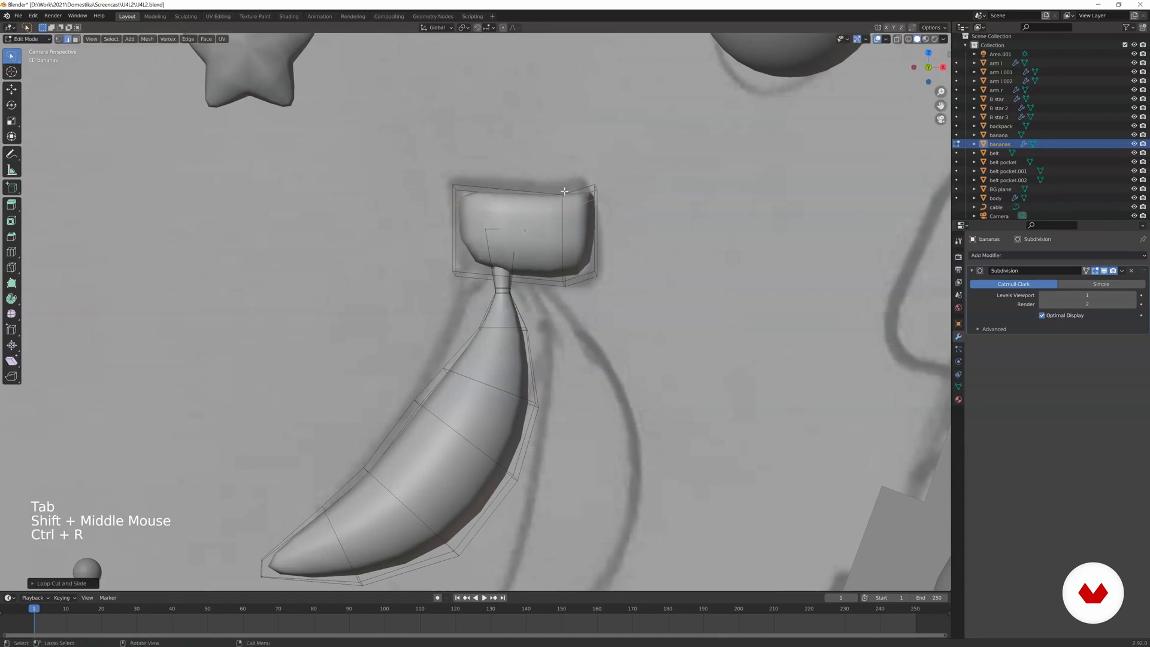
key("ctrl+r")
left_click(563, 219)
left_click(563, 254)
key("ctrl+r")
left_click(528, 200)
left_click(509, 202)
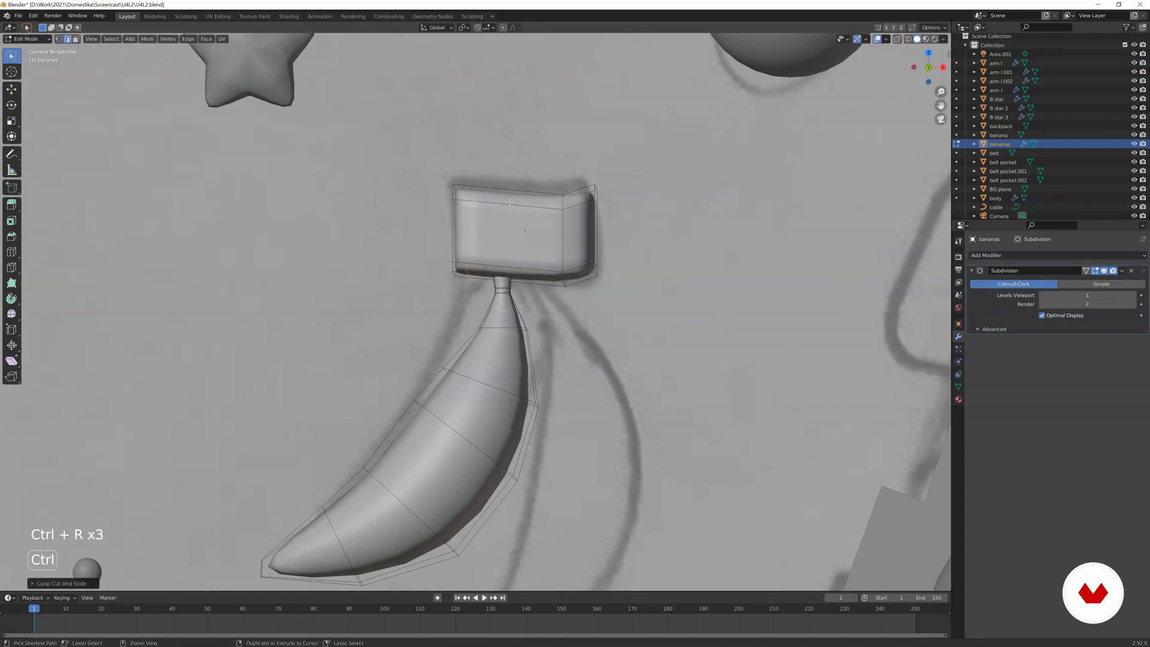
key("Tab")
Duplicate the smoothed banana, rotate the copy and move it onto the right banana of the sketch.
scroll(539, 270, "down", 3)
key("Tab")
key("a")
key("l")
key("shift+d")
key("r")
key("g")
left_click(558, 323)
key("Tab")
Select the walkie talkie and frame it closely in the camera view.
scroll(418, 330, "down", 8)
middle_click_drag(474, 240, 430, 252, "shift")
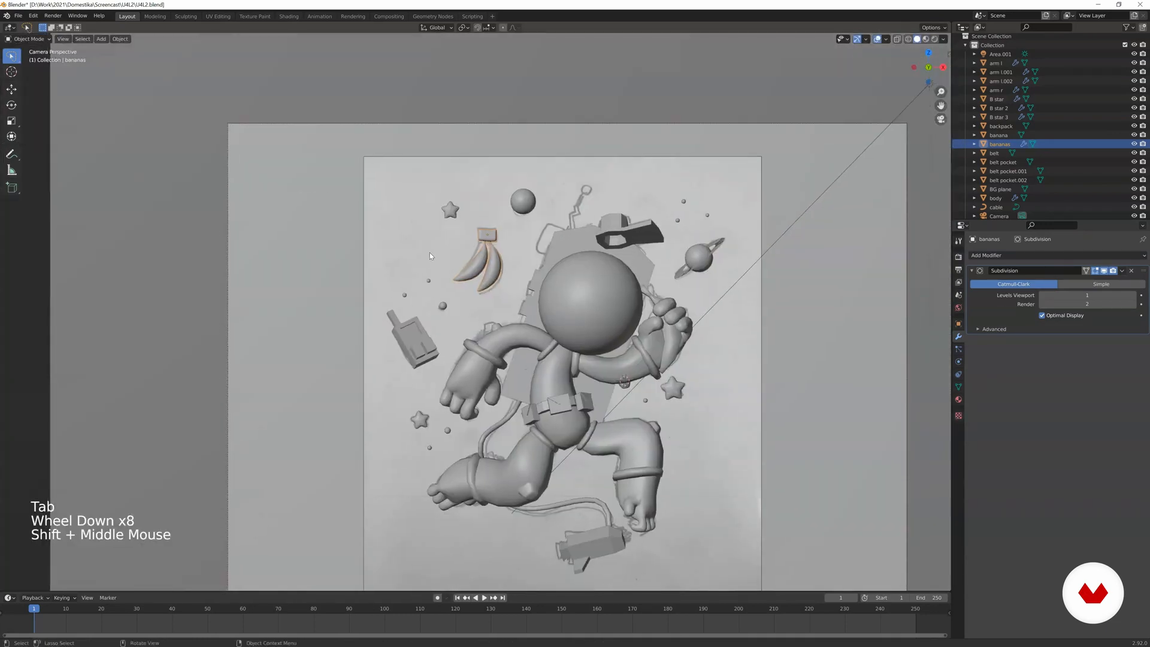
middle_click_drag(537, 365, 495, 267, "shift")
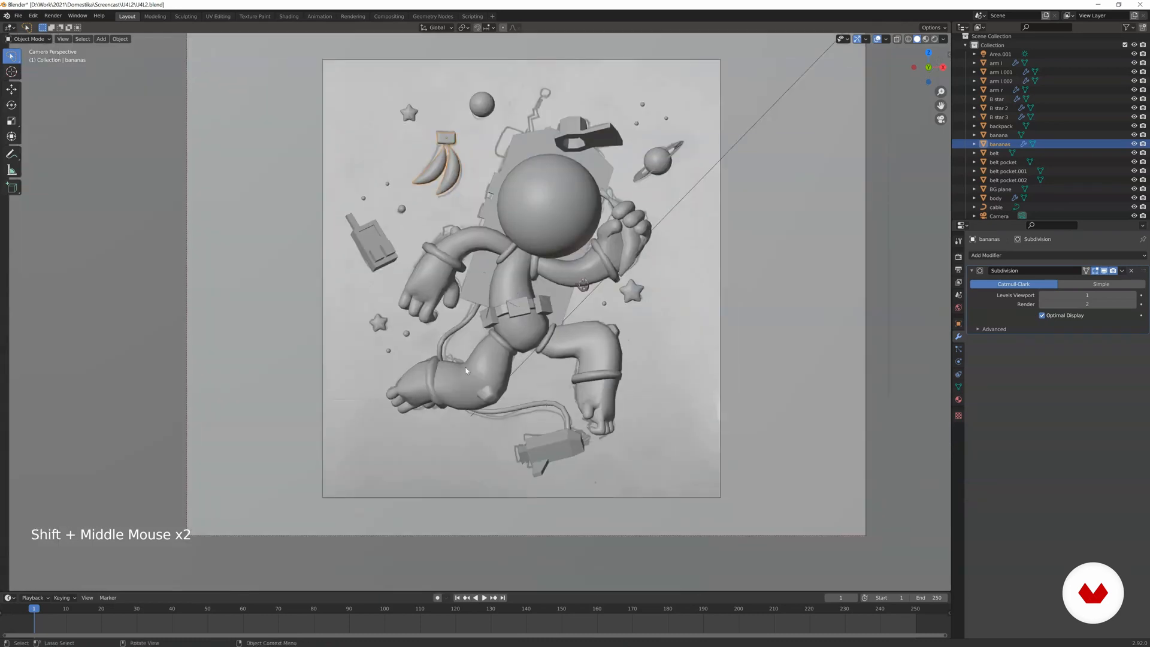
middle_click_drag(377, 283, 477, 362, "shift")
scroll(477, 362, "up", 6)
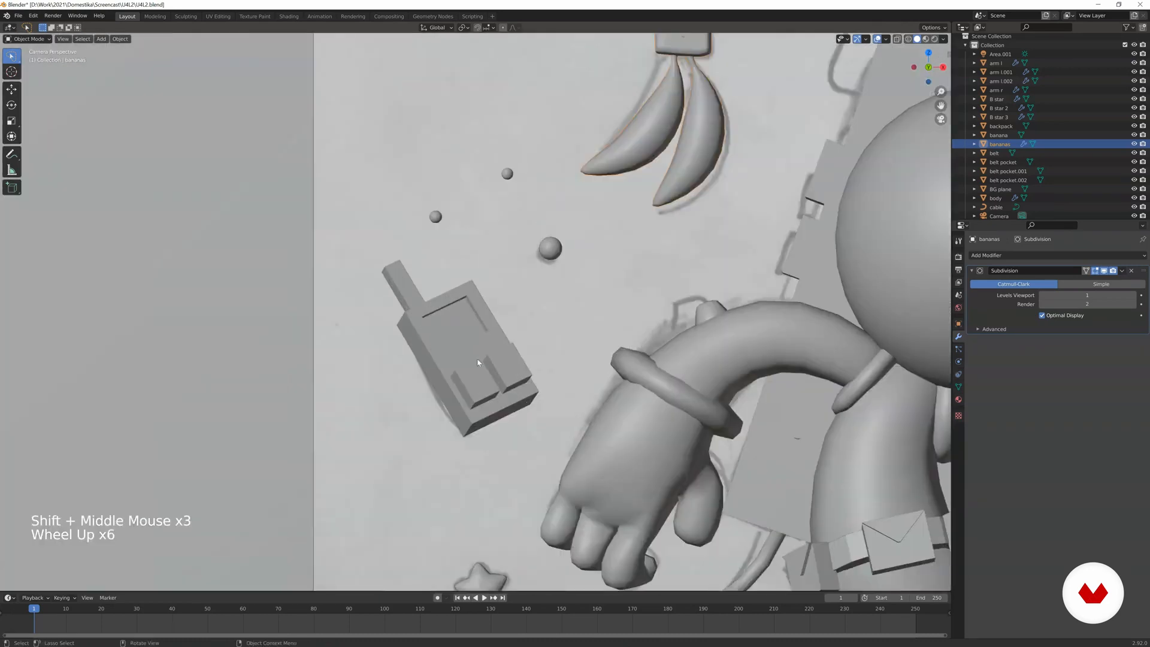
scroll(478, 362, "up", 2)
left_click(492, 414)
scroll(493, 414, "up", 3)
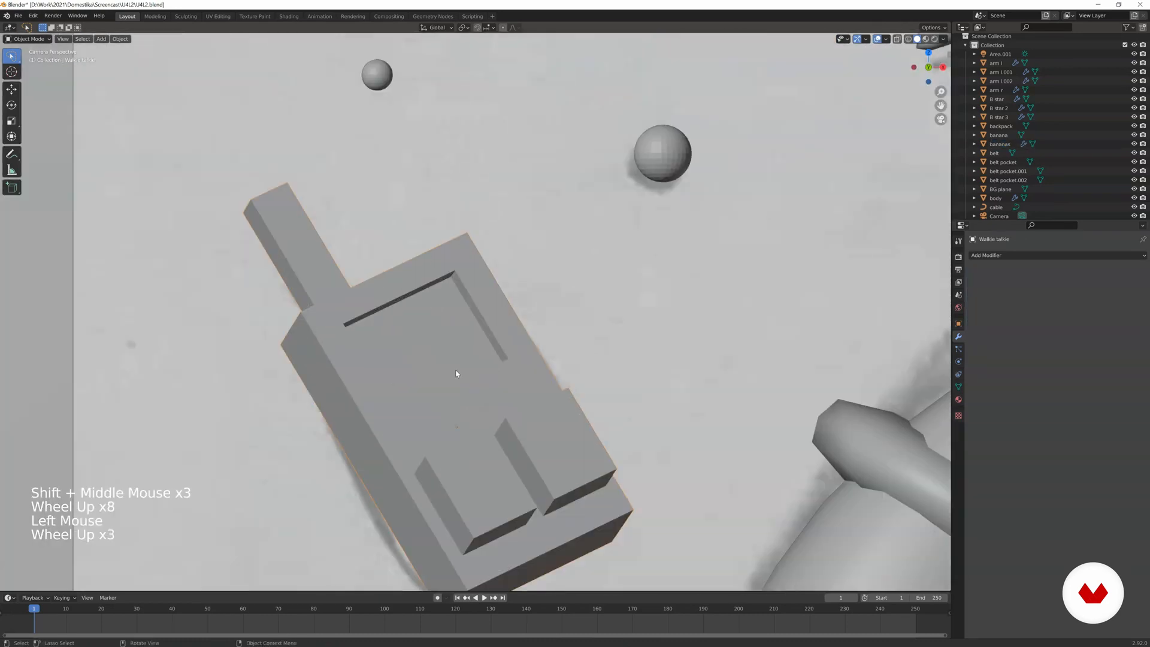
Try a Subdivision Surface modifier on the walkie talkie and undo it.
left_click(1056, 255)
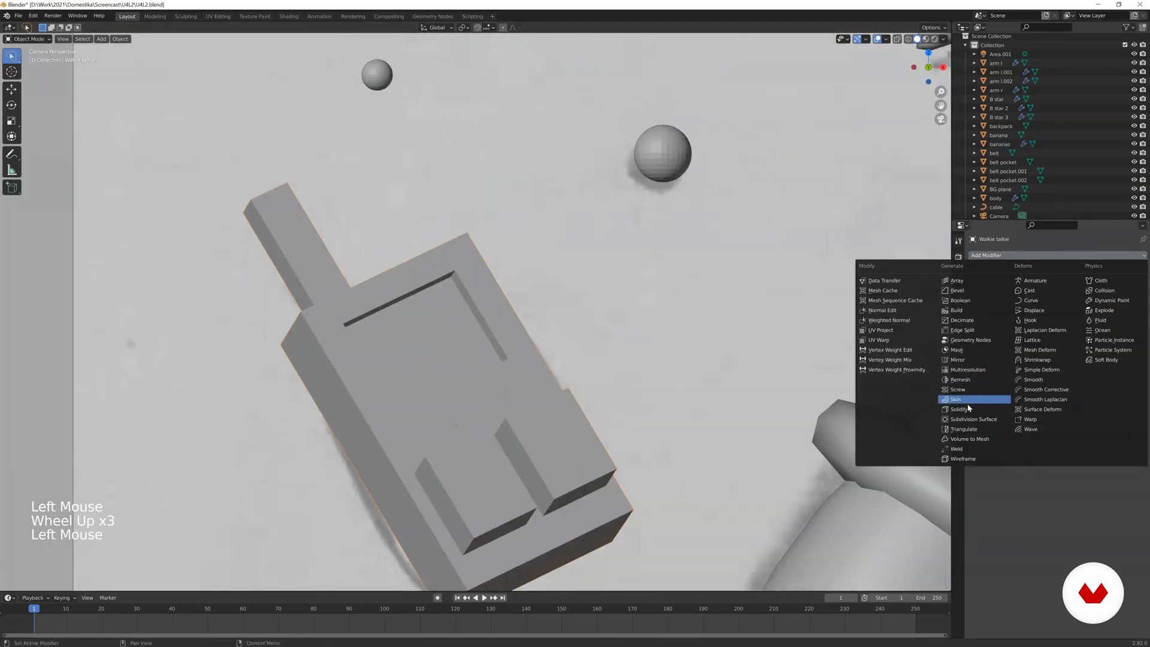
left_click(967, 421)
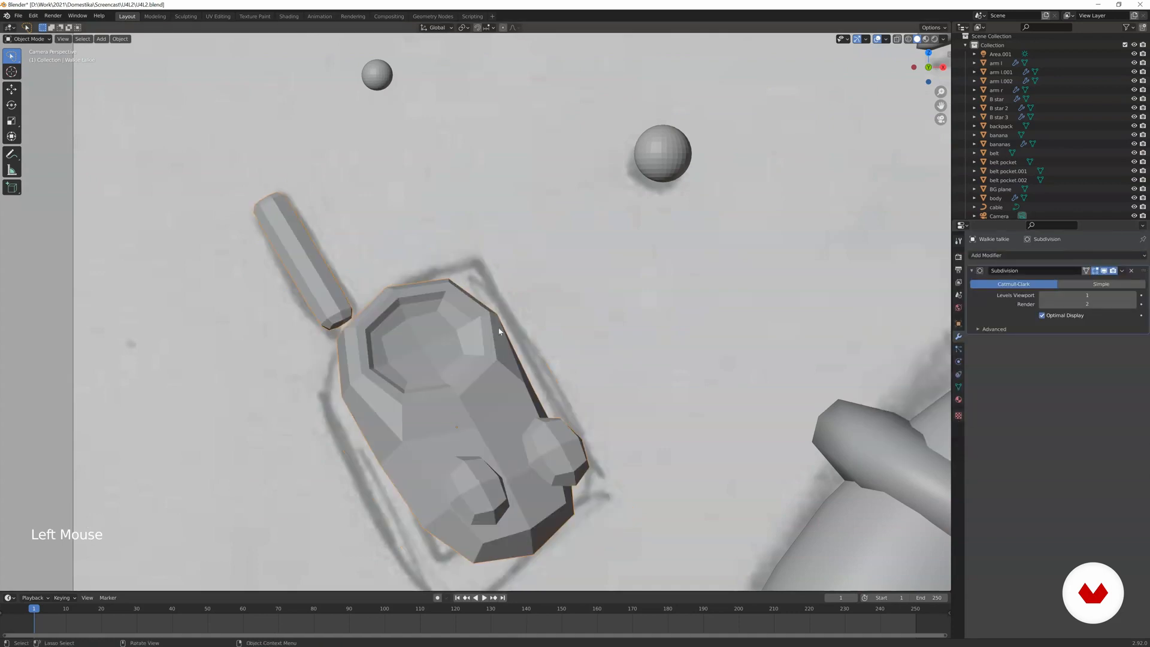
key("ctrl+z")
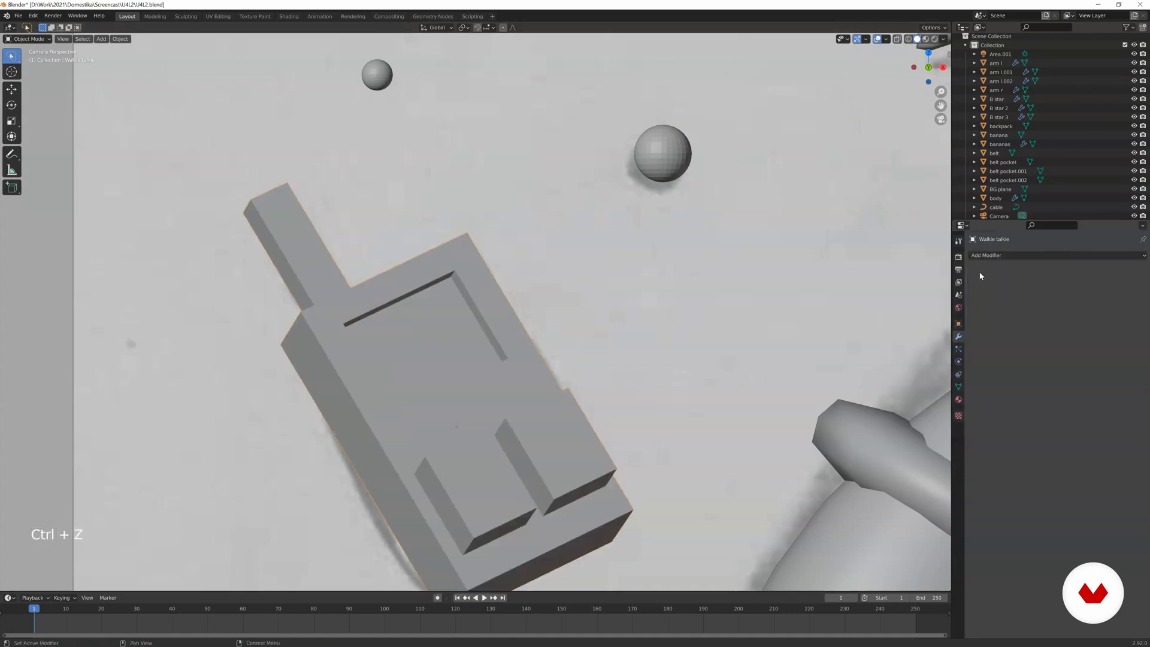
Try a Bevel modifier on the walkie talkie and remove it.
left_click(994, 256)
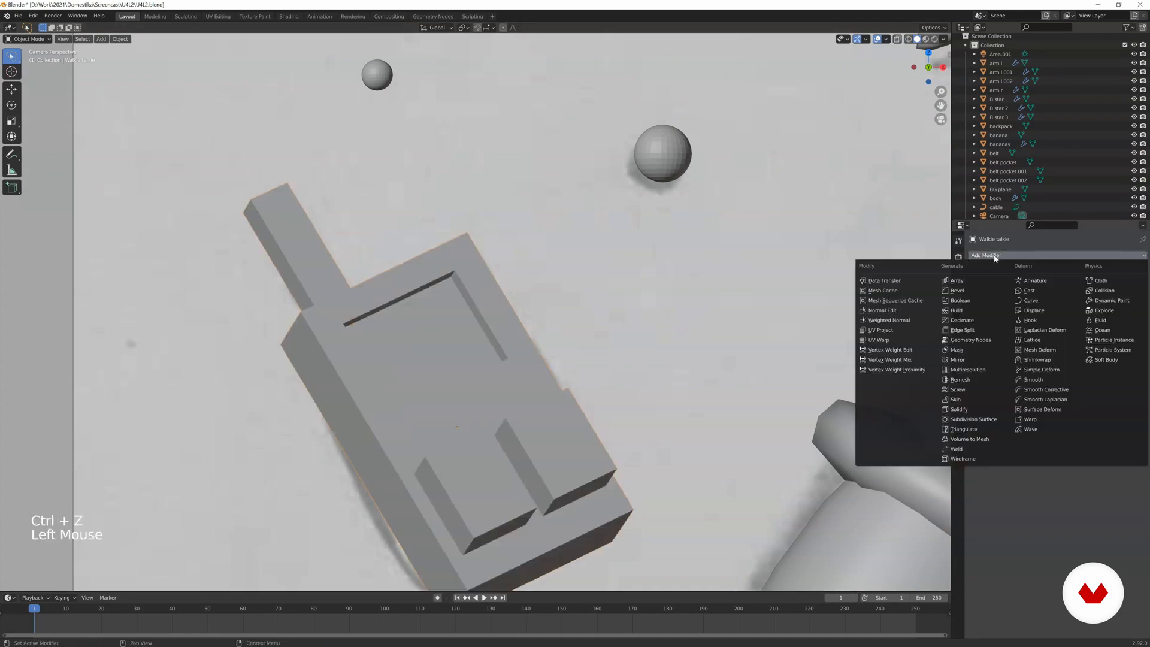
left_click(974, 291)
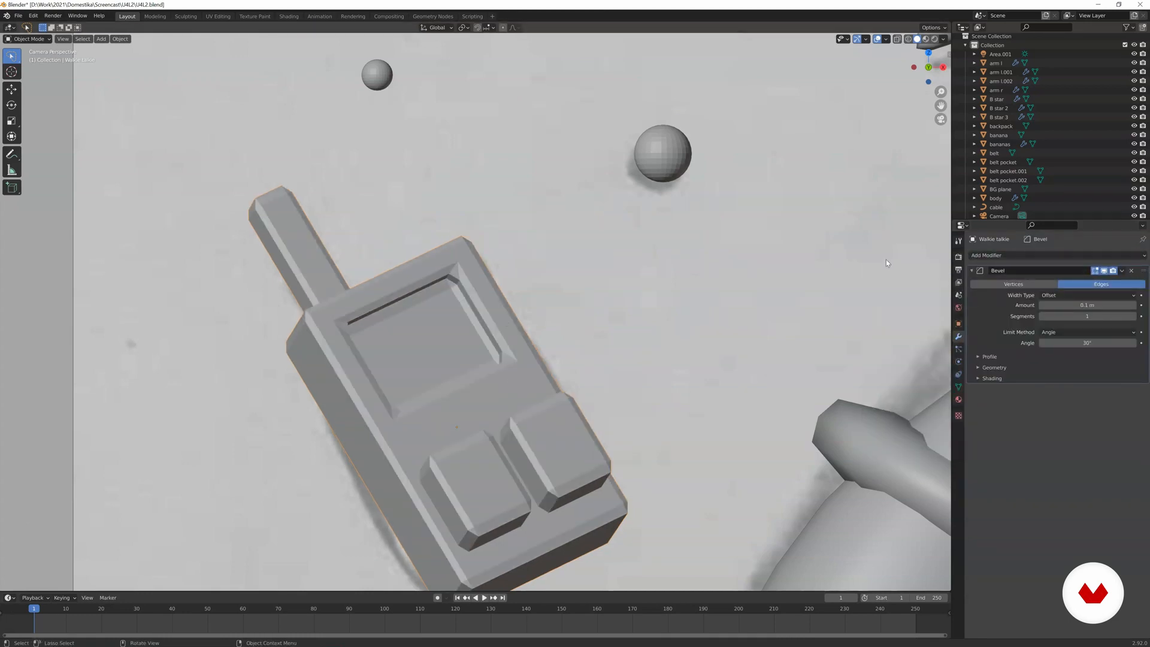
left_click(1131, 271)
Try a Subdivision Surface modifier on the walkie talkie with loop cuts around the screen recess.
left_click(1019, 255)
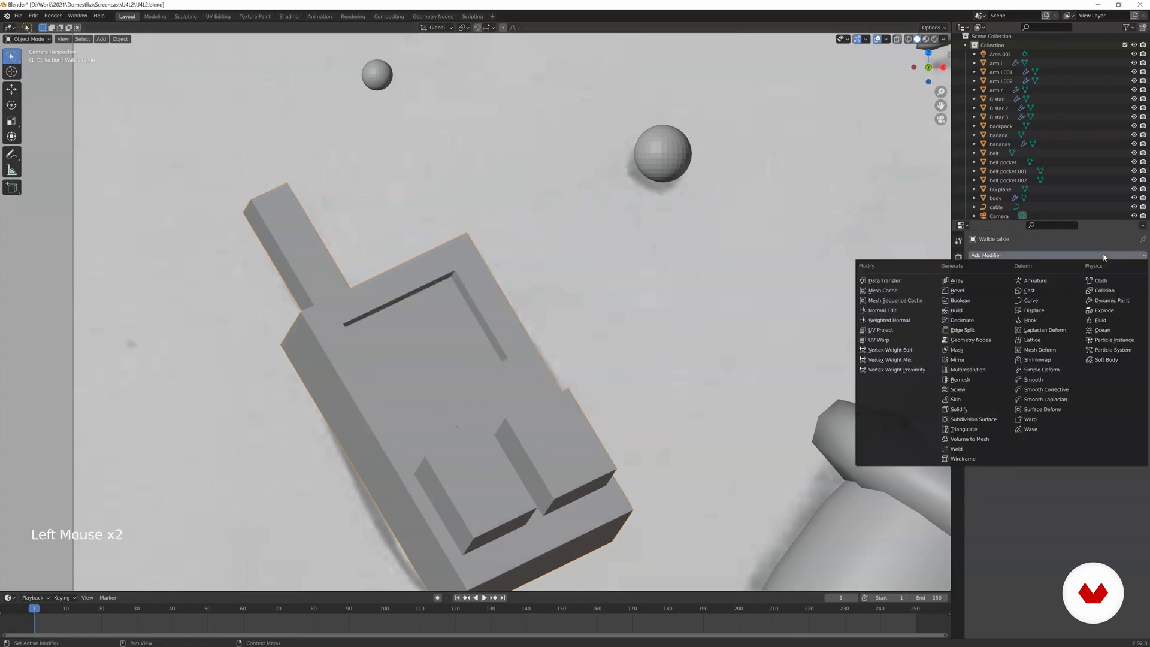
left_click(970, 413)
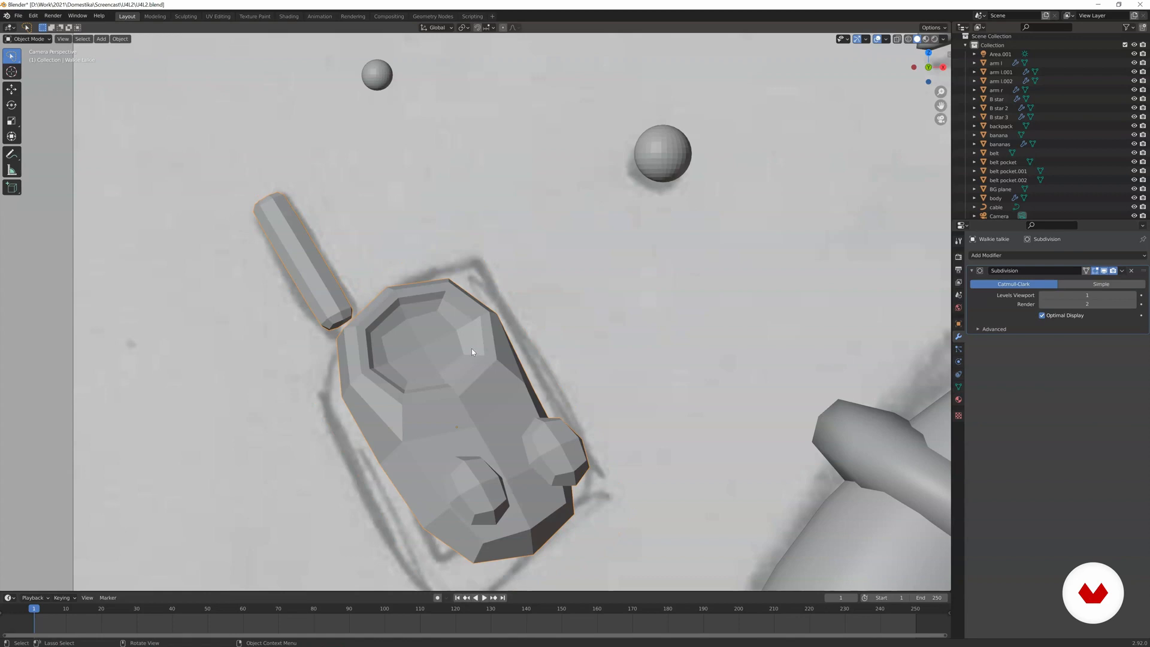
key("Tab")
key("ctrl+r")
left_click(471, 311)
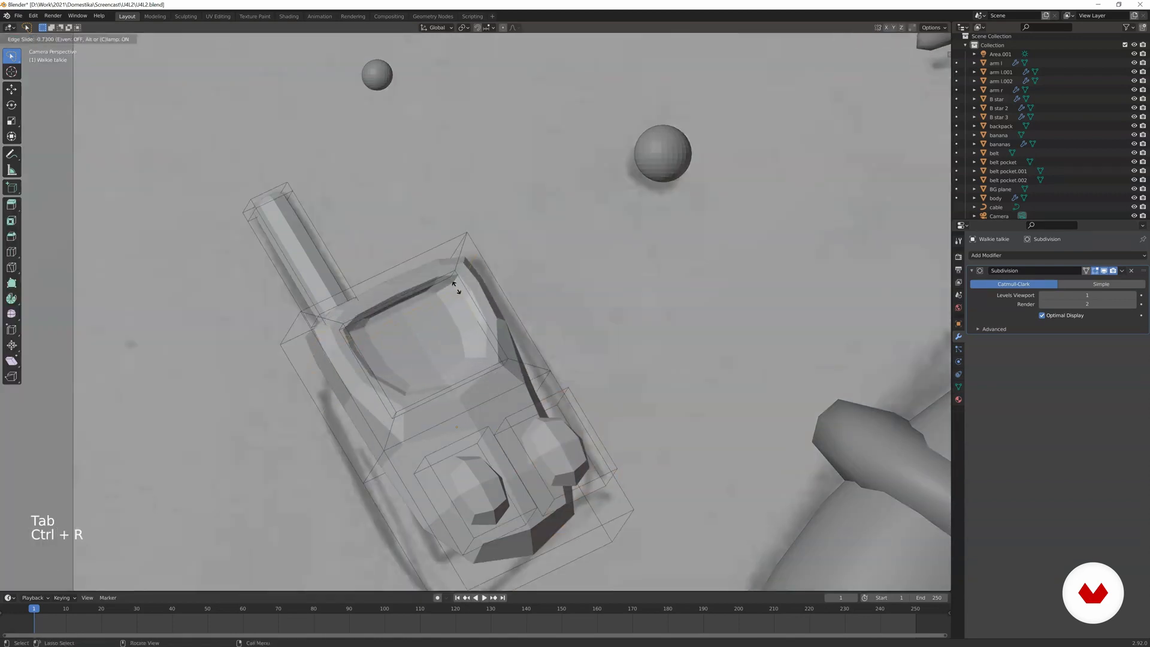
left_click(457, 287)
key("ctrl+r")
left_click(473, 308)
left_click(481, 325)
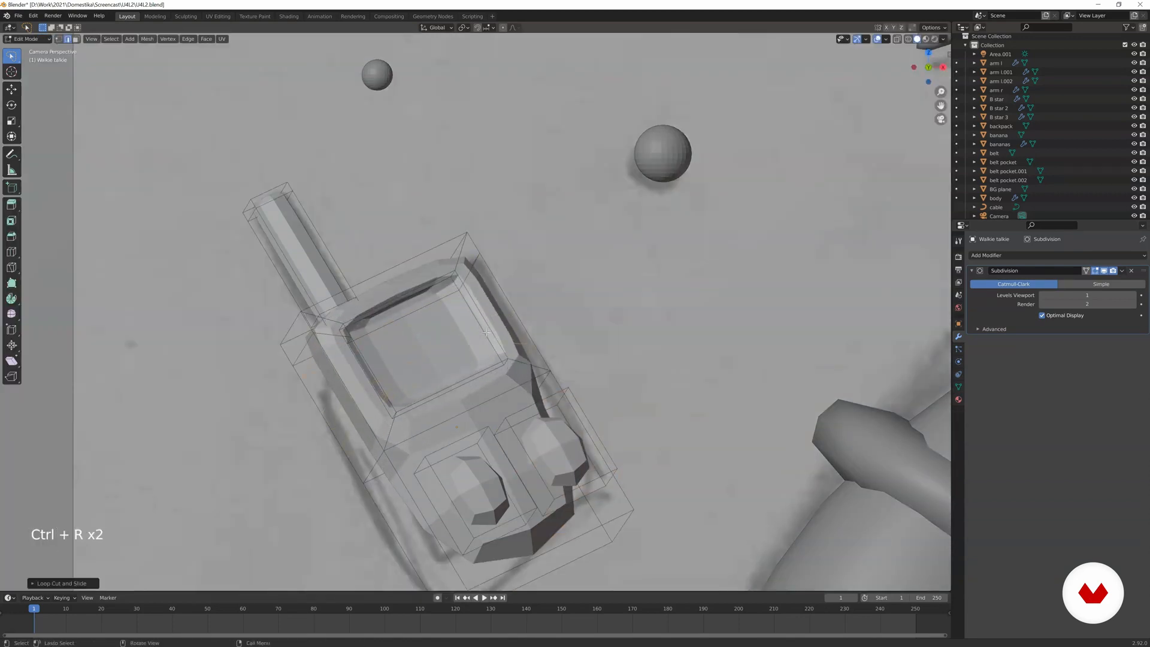
key("ctrl+r")
left_click(510, 406)
left_click(509, 406)
Undo the walkie talkie's loop cuts, leave Edit Mode and remove its Subdivision modifier.
key("ctrl+z")
key("ctrl+z")
key("ctrl+z")
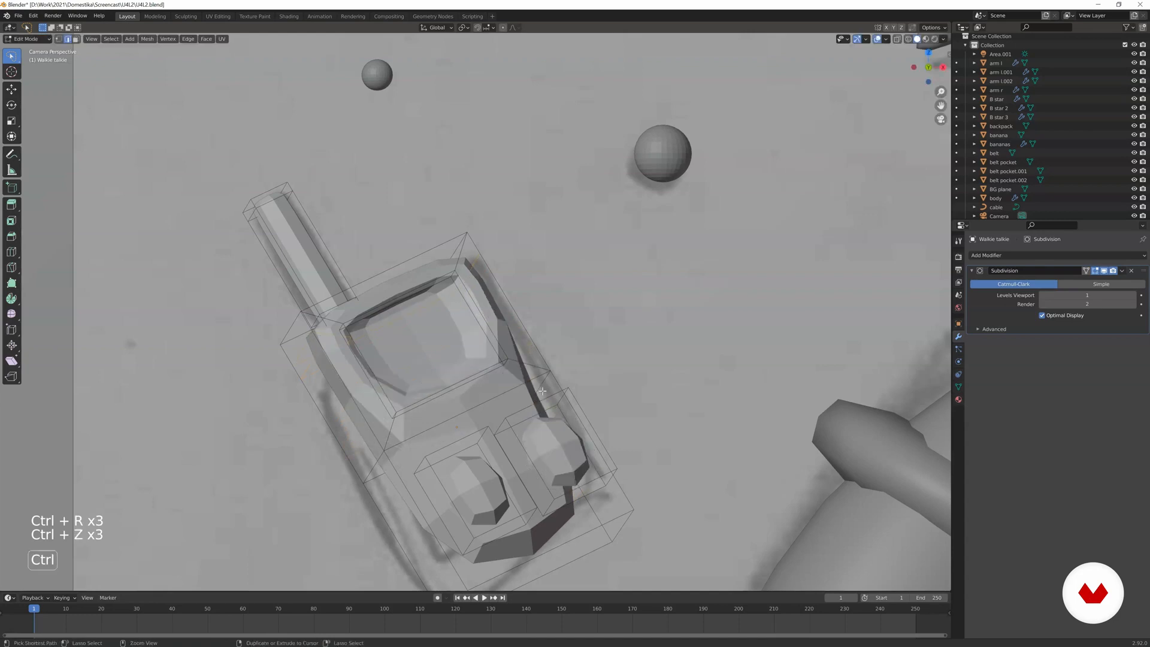
key("ctrl+z")
scroll(450, 349, "down", 2)
scroll(457, 349, "up", 1)
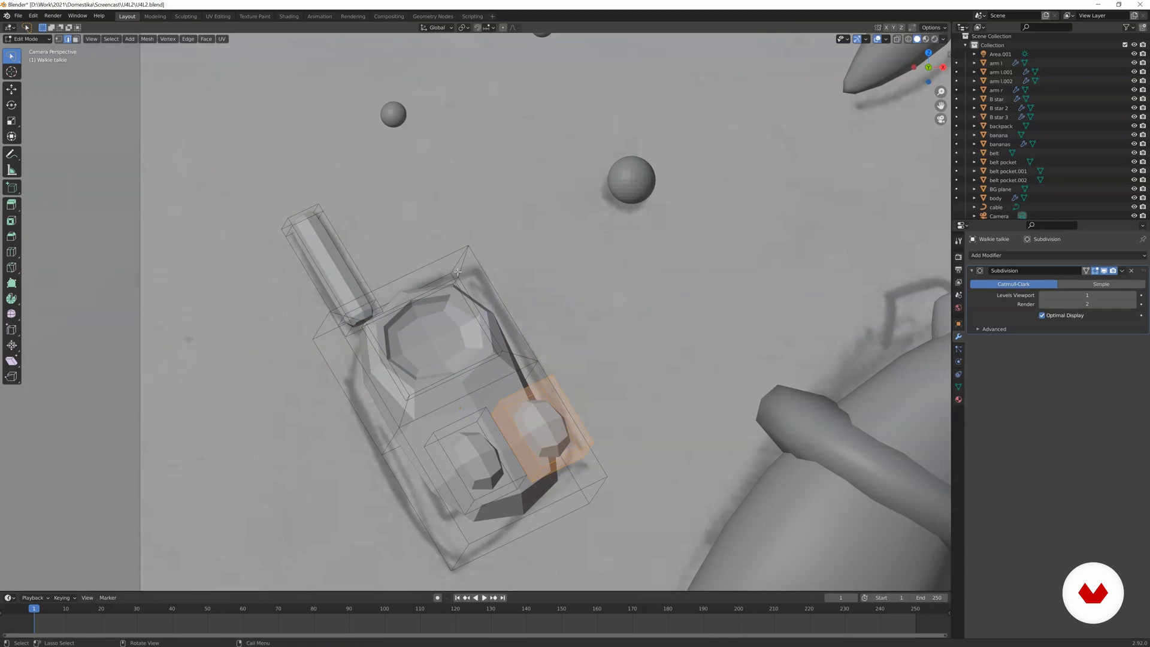
key("Tab")
left_click(1130, 272)
Add a Bevel modifier with 2 segments to the walkie talkie and shade the object smooth.
left_click(1065, 256)
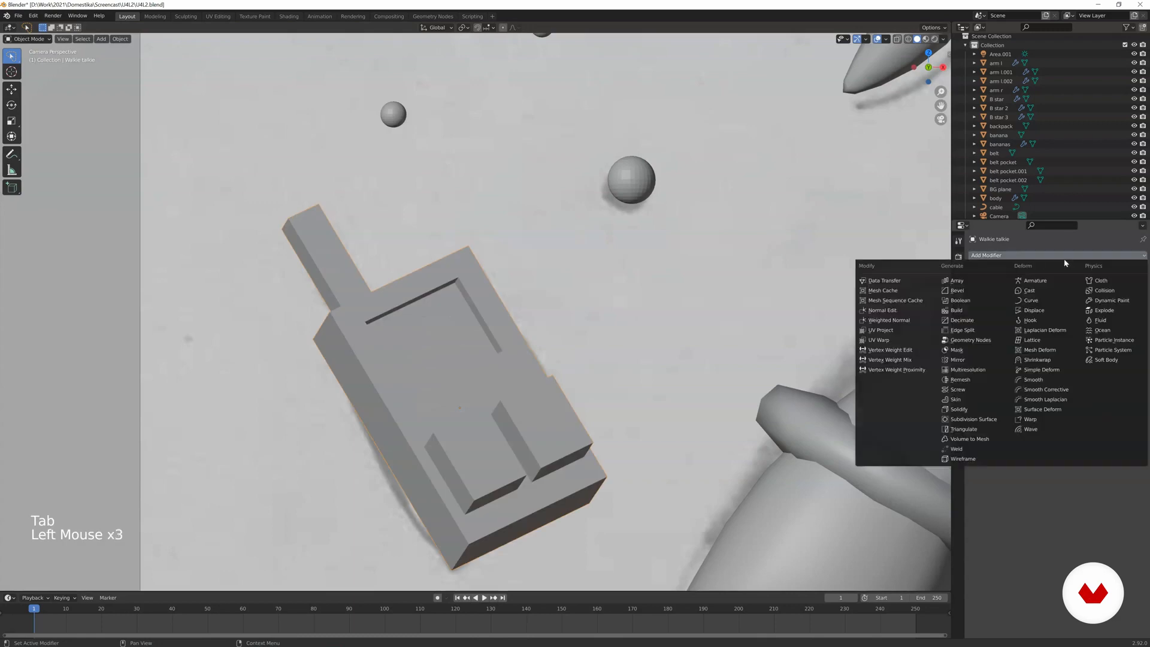
left_click(959, 290)
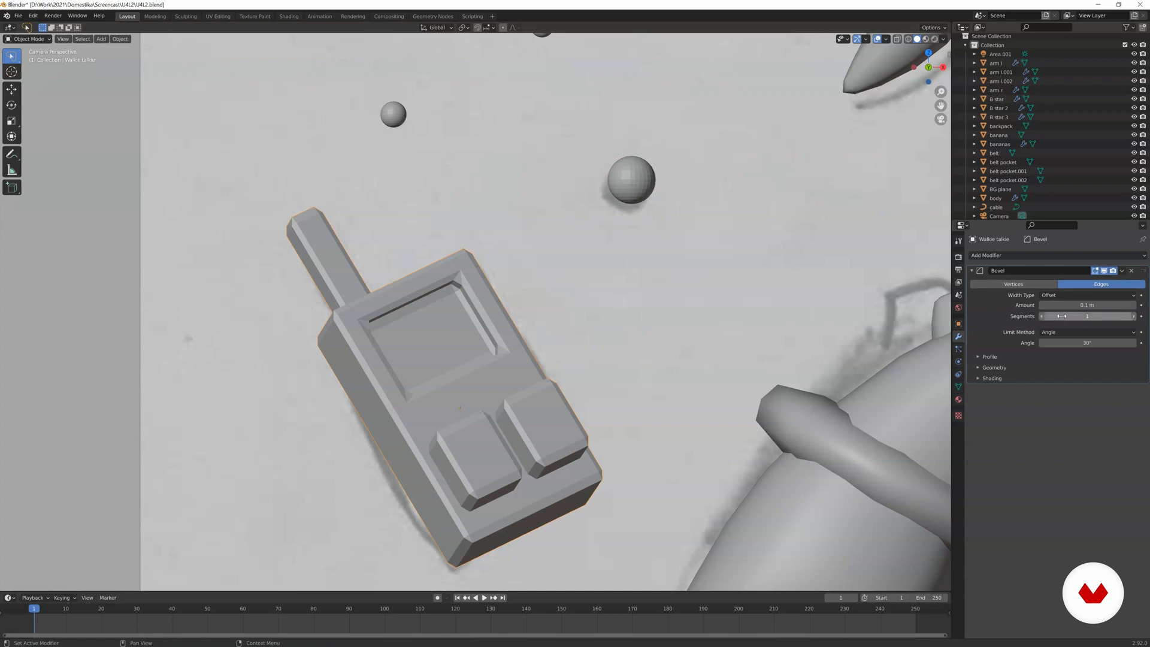
left_click(1133, 317)
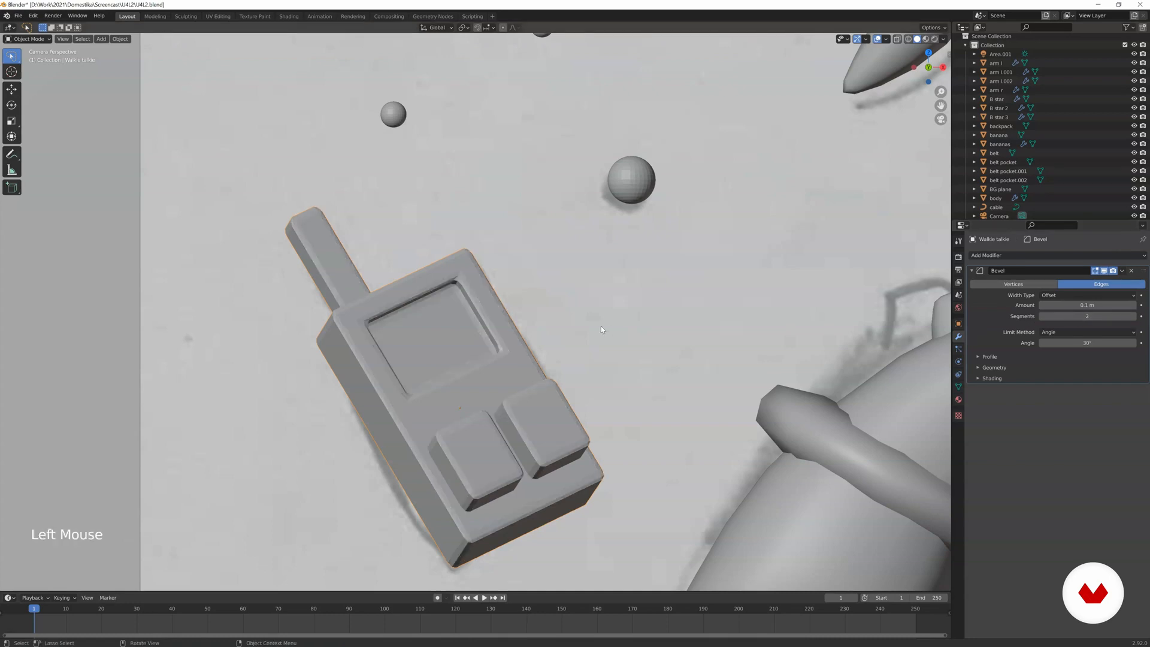
key("z")
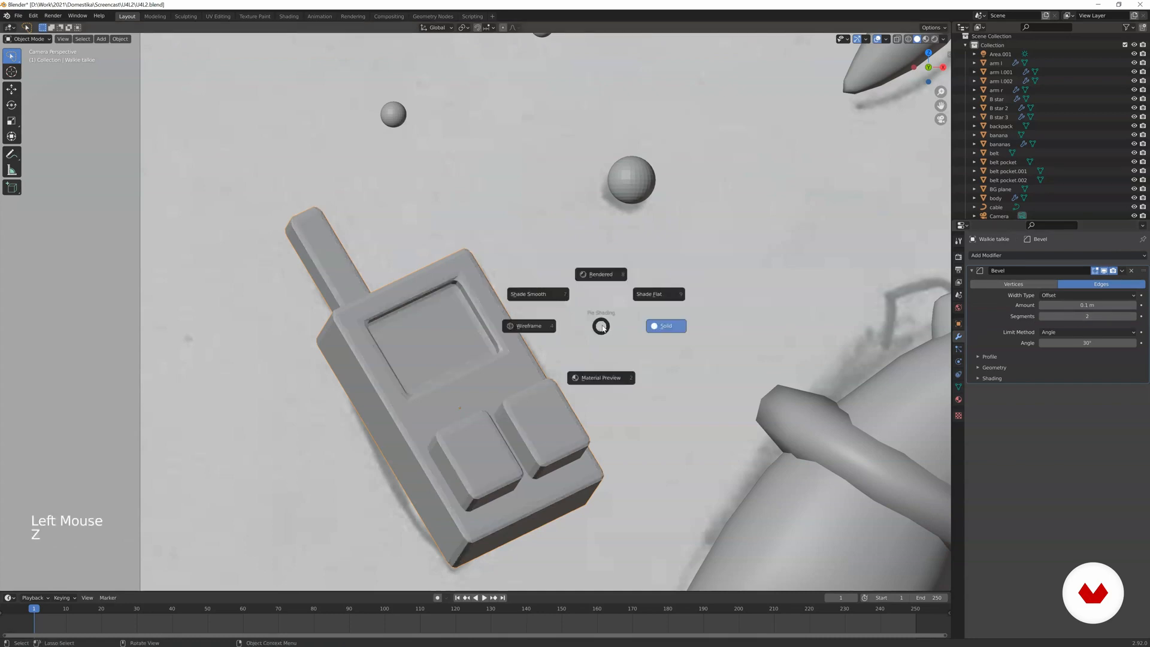
left_click(535, 294)
Select the cap above the head and add a Subdivision Surface modifier to it.
scroll(534, 292, "down", 1)
middle_click_drag(528, 297, 520, 304, "shift")
scroll(515, 359, "down", 4)
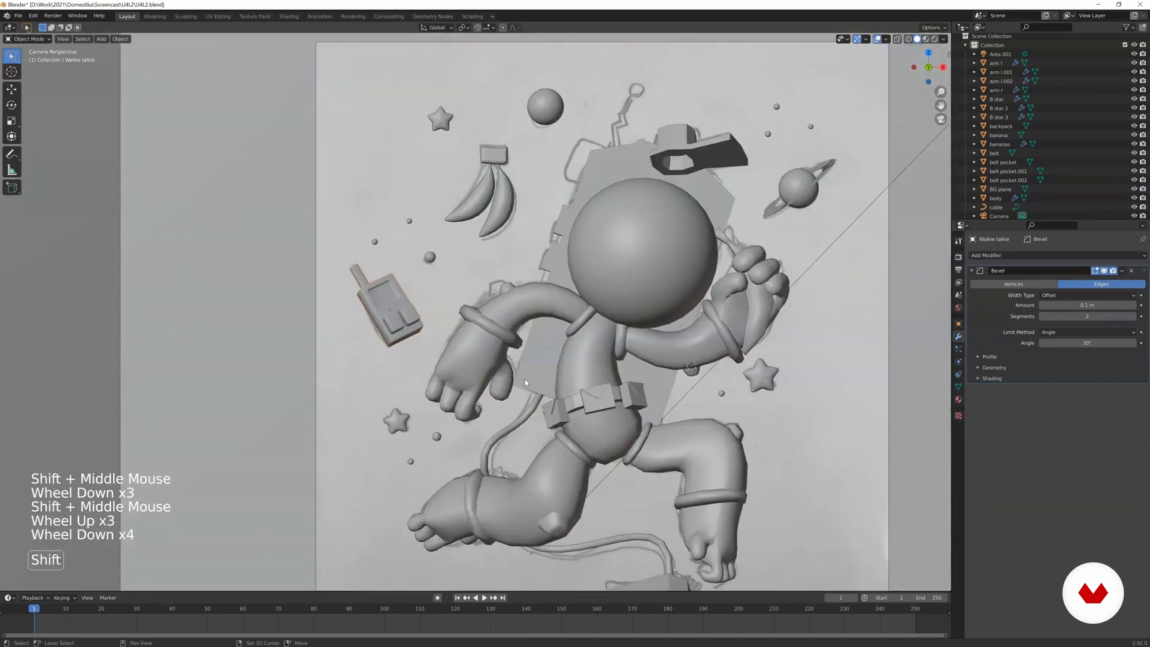
middle_click_drag(509, 419, 476, 405, "shift")
scroll(484, 404, "down", 1)
left_click(589, 286)
scroll(564, 311, "up", 6)
middle_click_drag(548, 334, 399, 320, "shift")
left_click(1041, 256)
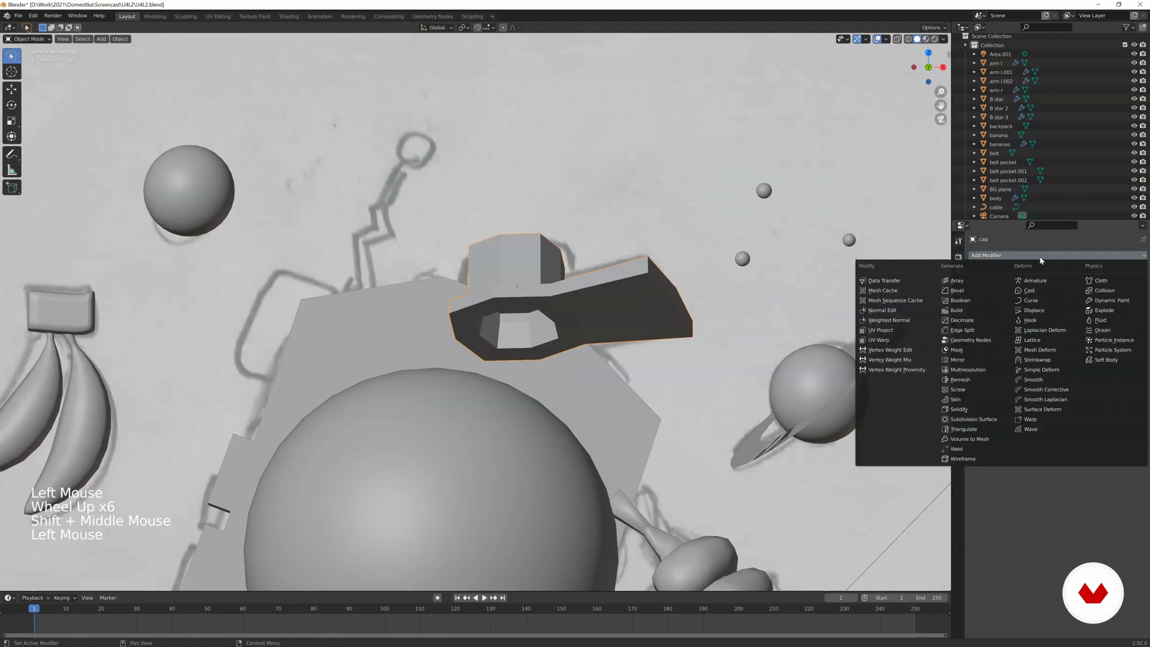
left_click(971, 419)
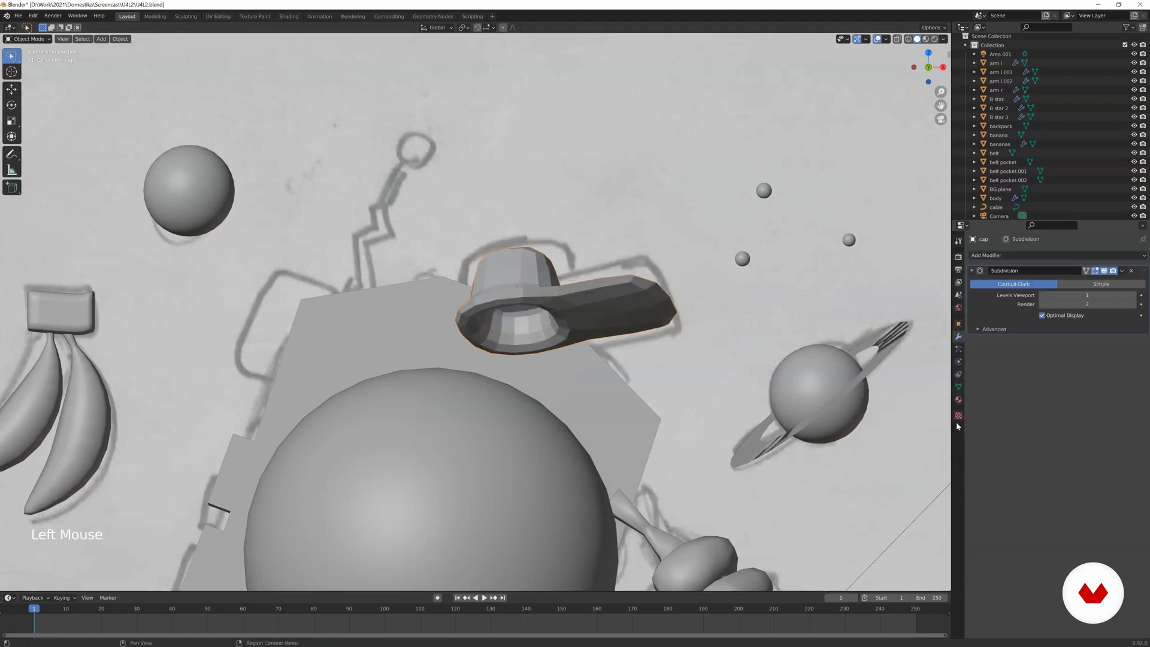
Enter Edit Mode on the cap and add a loop cut around the base of its crown, close to the brim.
middle_click_drag(639, 294, 462, 413)
scroll(588, 326, "up", 12)
scroll(577, 252, "up", 1)
middle_click_drag(577, 252, 457, 299)
key("Tab")
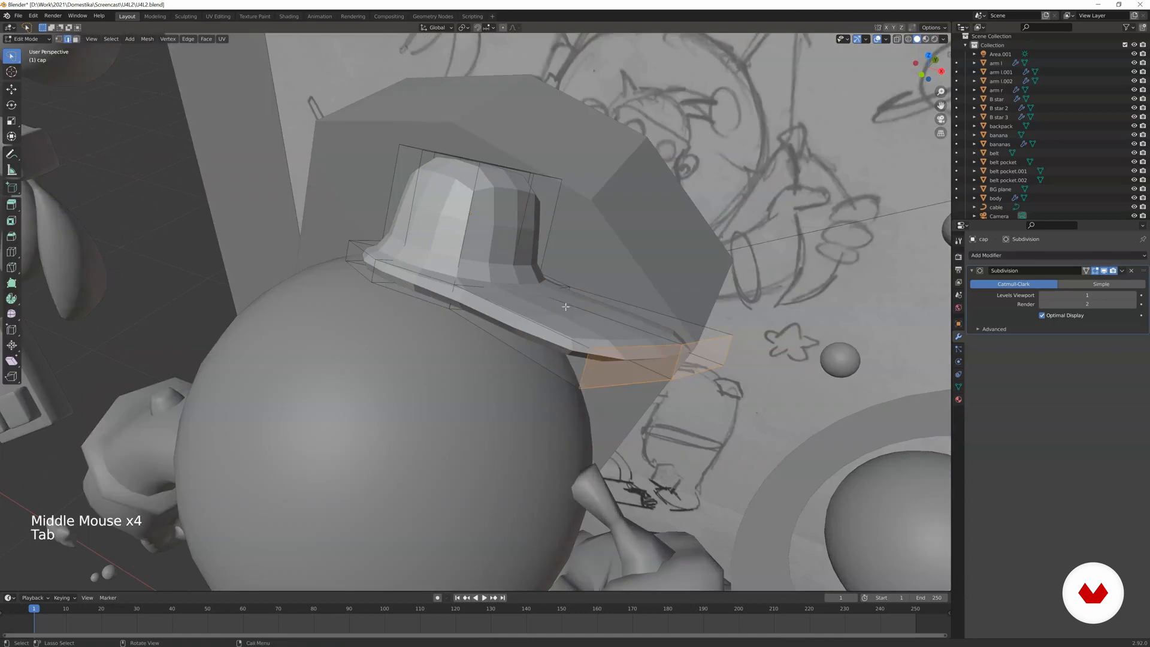
key("ctrl+r")
left_click(455, 264)
left_click(455, 258)
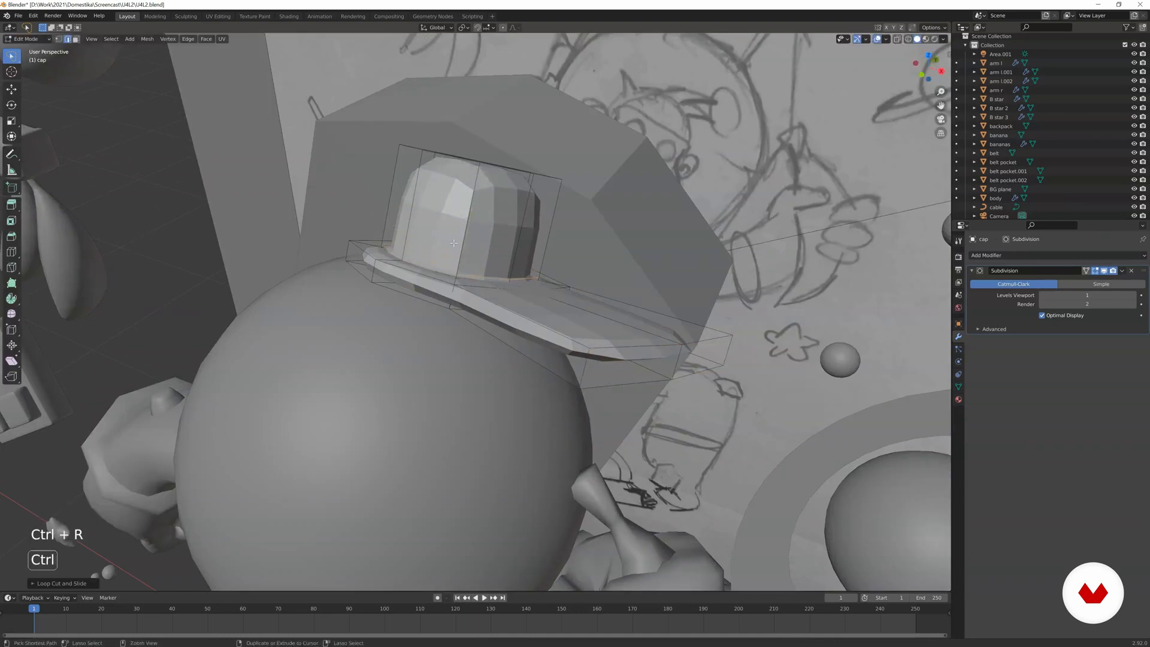
Add a loop cut around the cap's crown near its top edge.
key("ctrl+r")
left_click(463, 190)
middle_click_drag(463, 190, 492, 163)
middle_click_drag(493, 163, 479, 201, "shift")
middle_click_drag(569, 204, 467, 248, "shift")
Add supporting loop cuts to the cap's brim, including one across its visor and one near the crown.
key("ctrl+r")
key("ctrl+r")
middle_click_drag(539, 239, 587, 234)
scroll(702, 95, "down", 2)
key("ctrl+r")
scroll(587, 234, "up", 3)
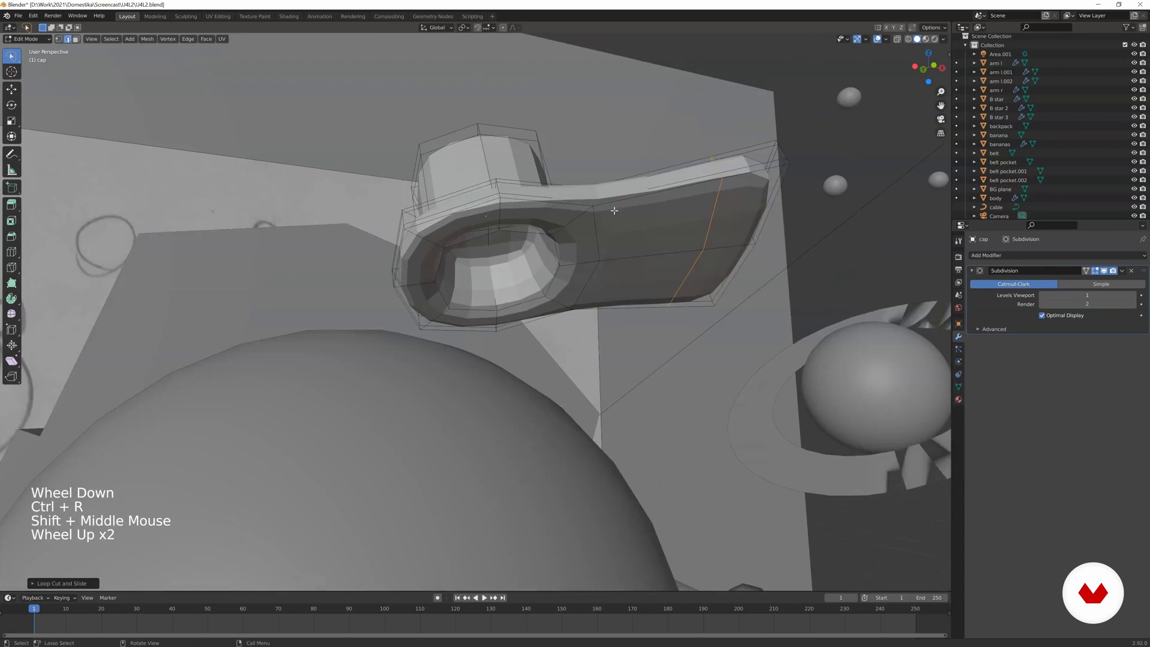
key("ctrl+r")
left_click(598, 192)
left_click(599, 190)
Leave Edit Mode and shade the cap smooth.
key("Tab")
scroll(590, 195, "down", 2)
middle_click_drag(590, 195, 542, 321)
key("z")
left_click(496, 287)
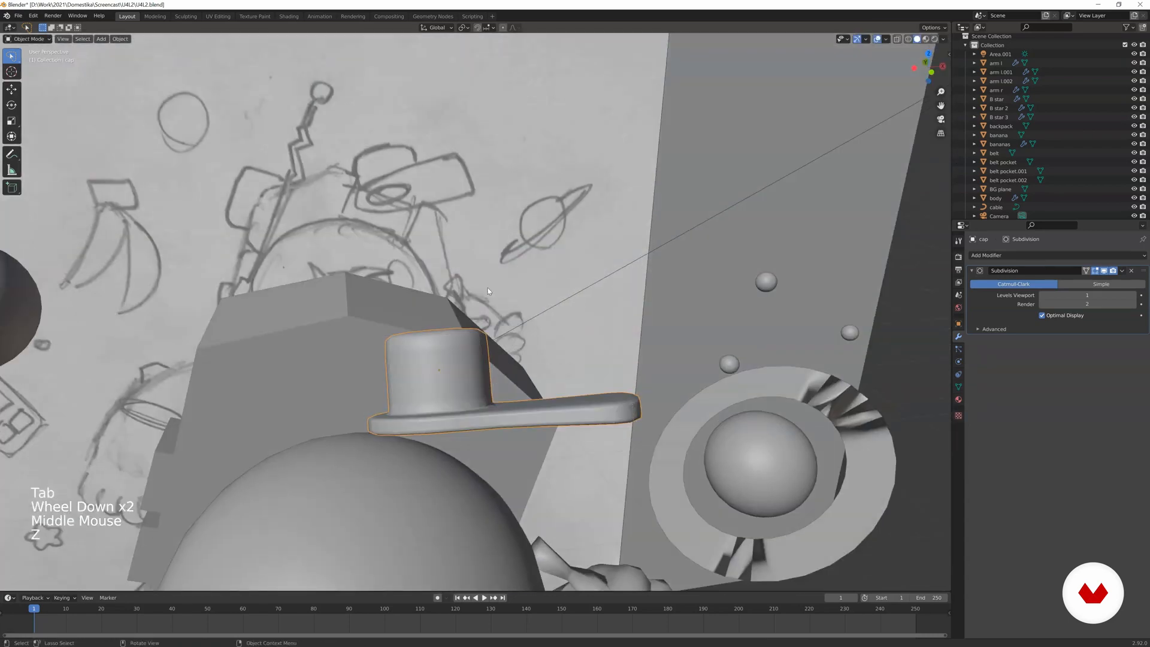
In the camera view, slide the edge loop crossing the cap's visor closer to the visor's tip.
key("KP_0")
scroll(689, 269, "down", 4)
scroll(688, 269, "up", 5)
key("Tab")
scroll(689, 269, "up", 3)
key("2")
left_click(798, 274, "alt")
left_click(798, 274, "alt")
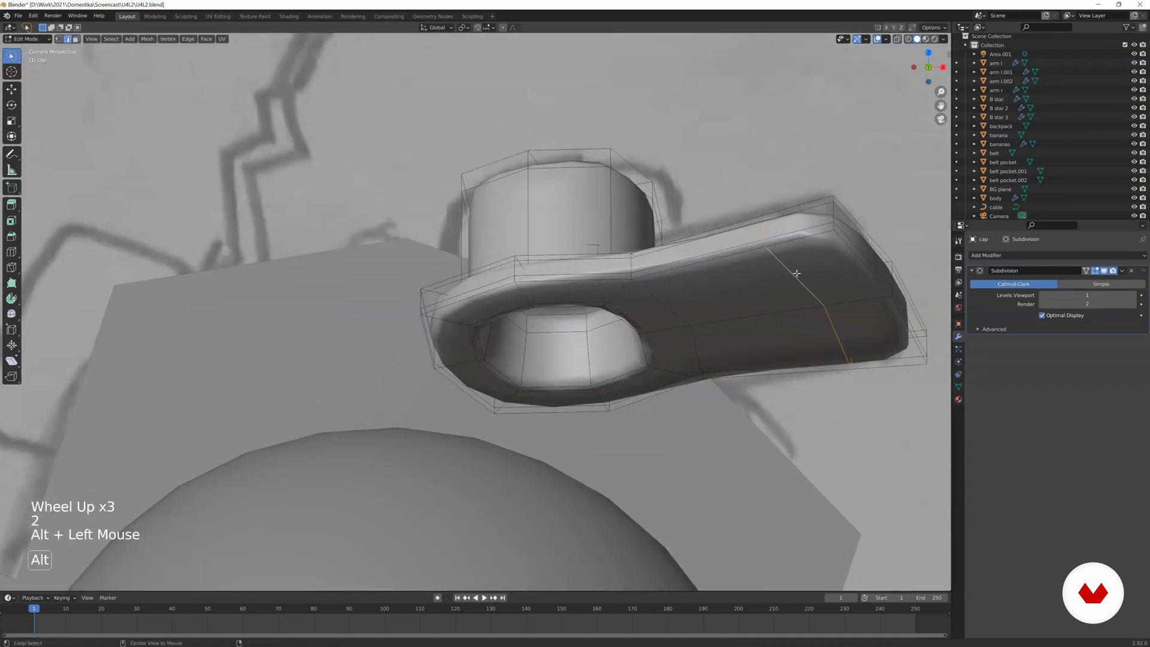
key("g")
key("g")
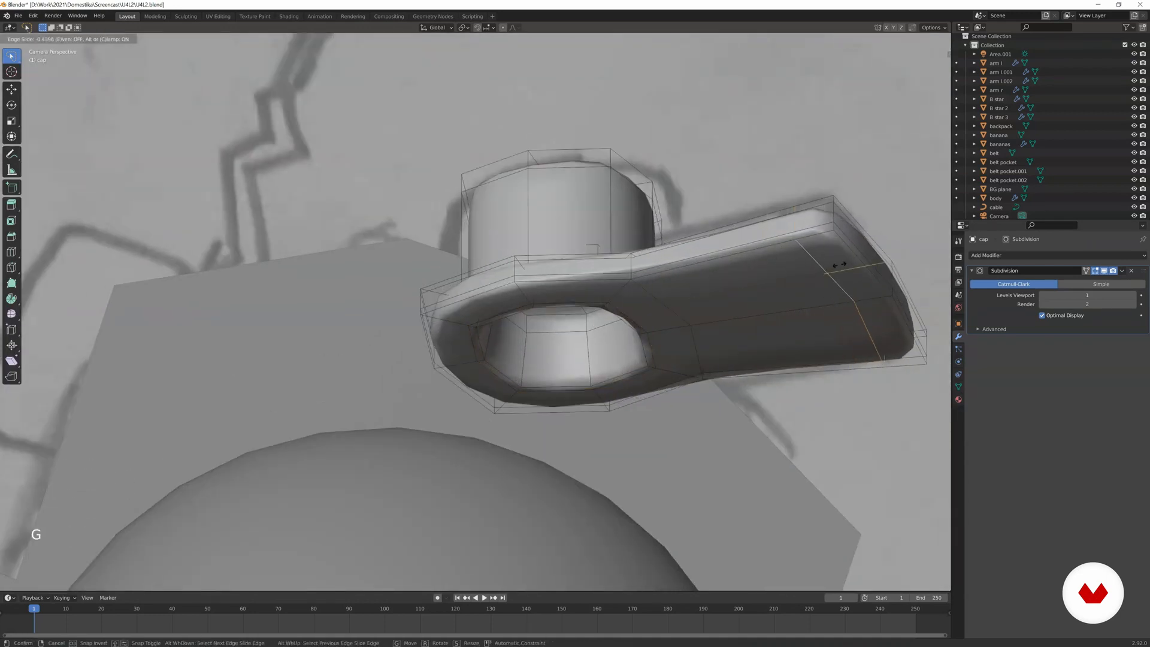
left_click(866, 259)
Leave Edit Mode and scale up the whole cap above the head.
key("Tab")
scroll(770, 261, "down", 8)
key("s")
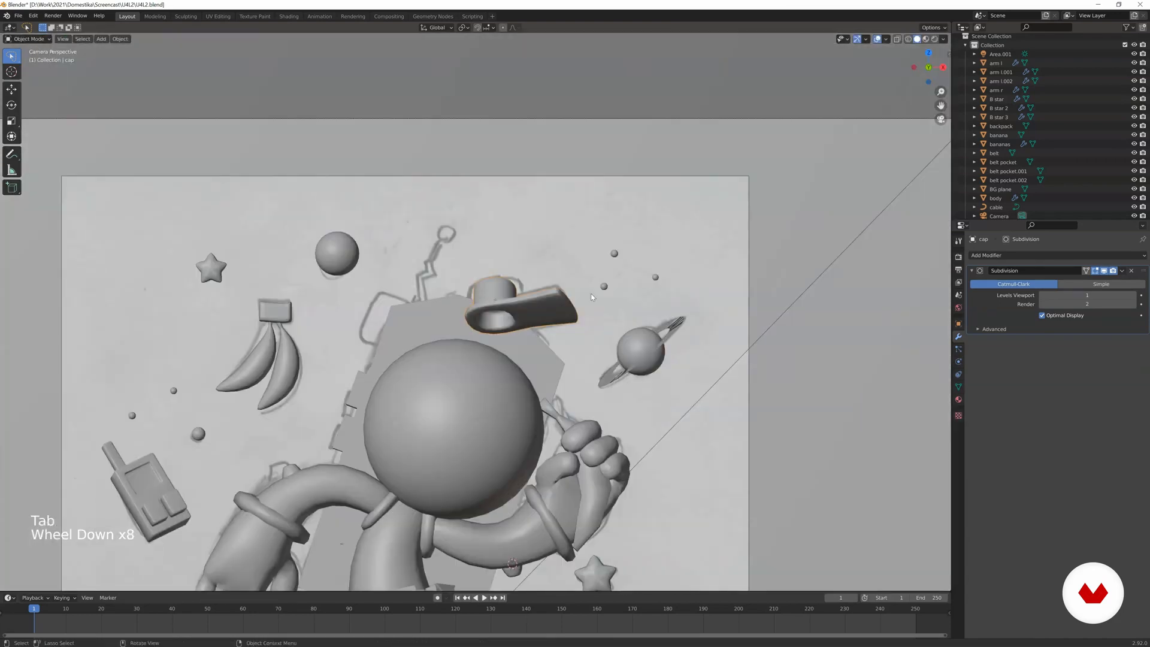
left_click(612, 287)
scroll(617, 275, "down", 1, "shift")
middle_click_drag(599, 270, 637, 246, "shift")
scroll(637, 246, "down", 3)
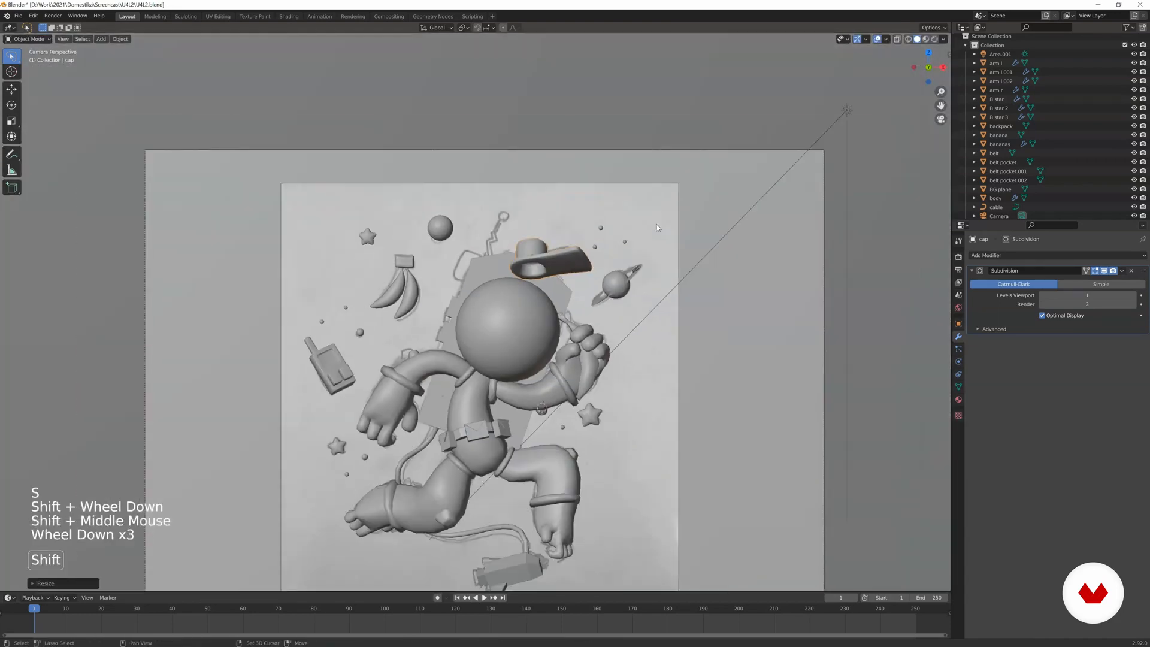
middle_click_drag(641, 180, 653, 169, "shift")
scroll(689, 257, "up", 3)
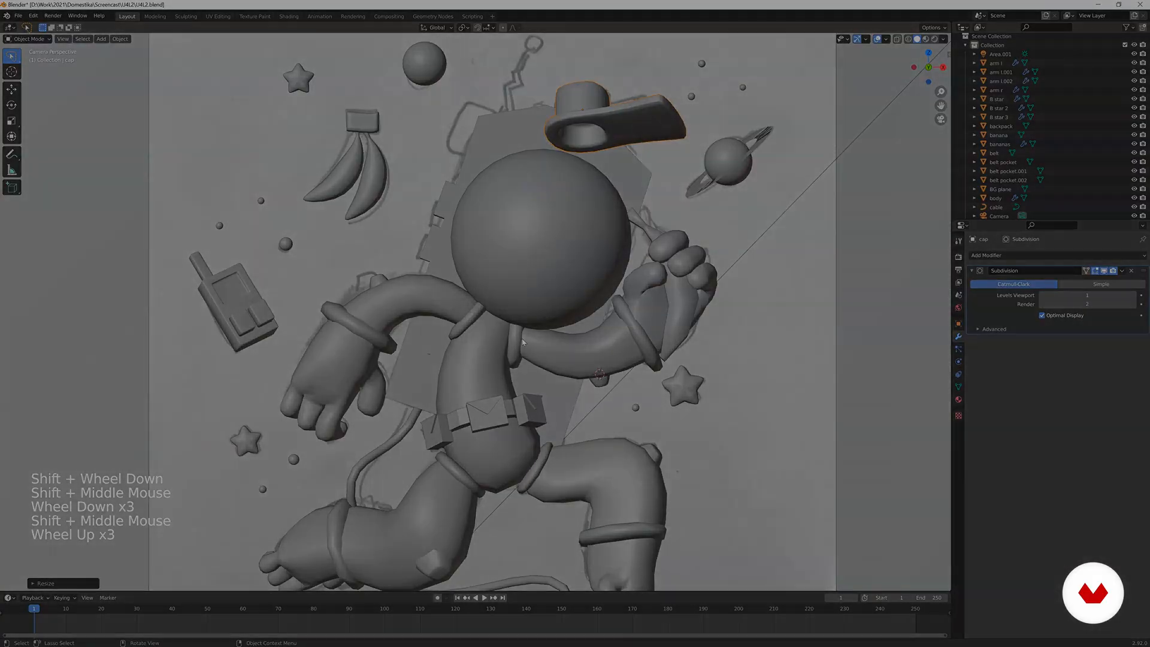